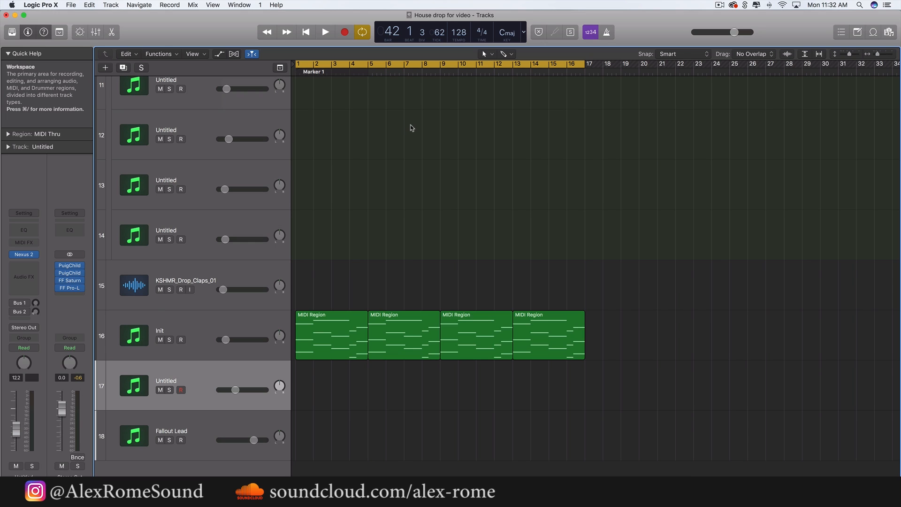
Play back the Init track's chord regions from bar 1 to listen to the progression
key(space)
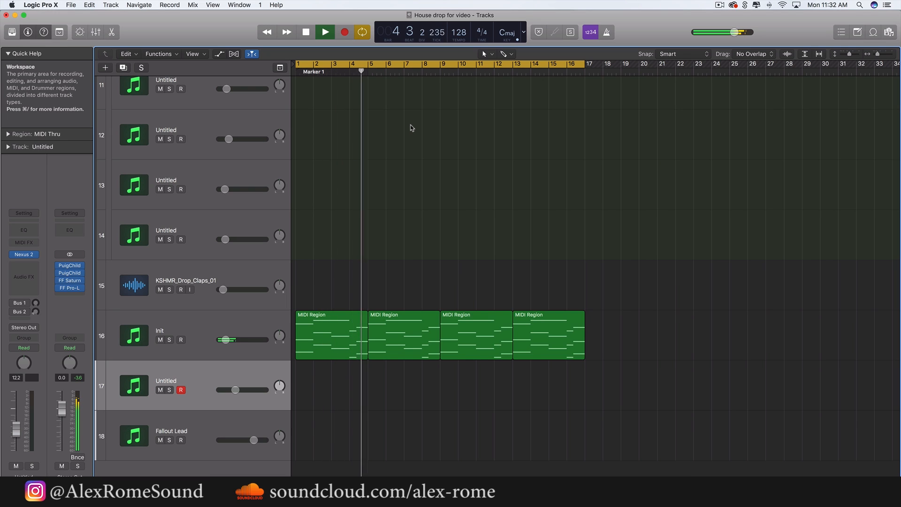
key(space)
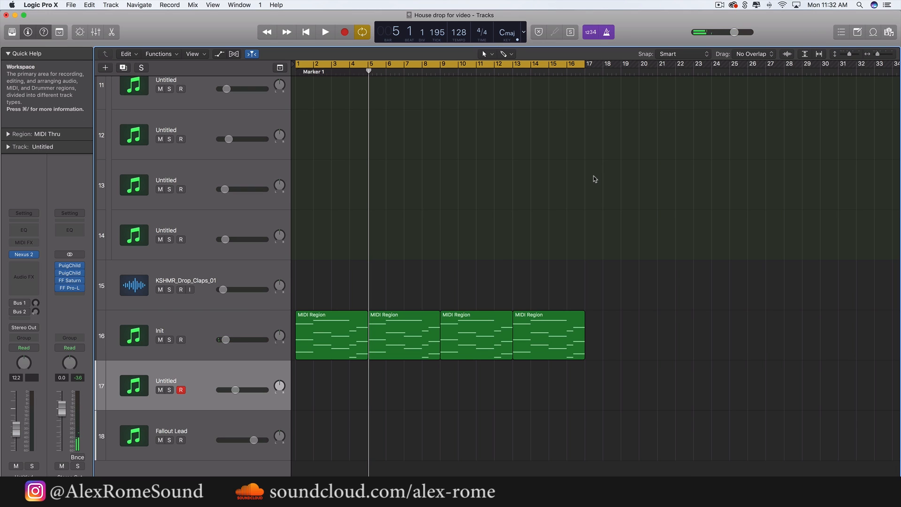
key(space)
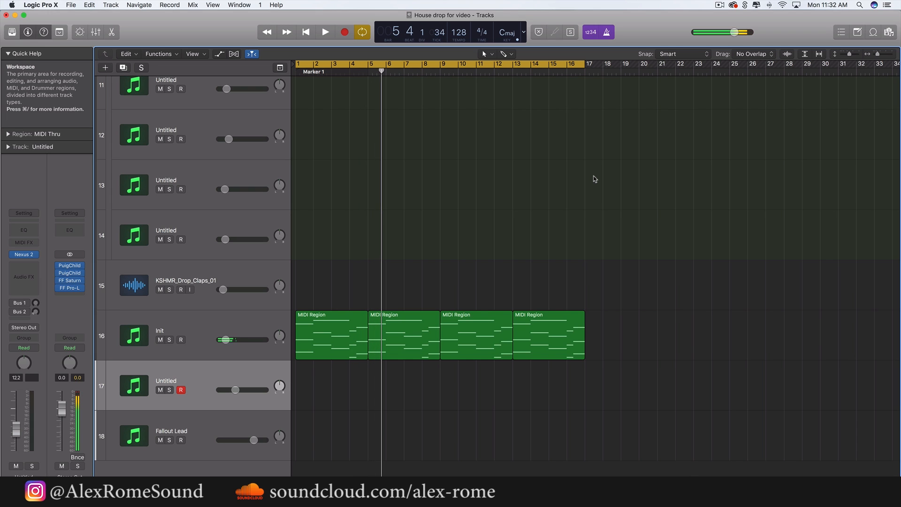
Create a four-bar MIDI region at bar 1 on track 17 and audition its opening notes with the LD Call Me sound
super+click(312, 394)
drag(312, 392, 371, 393)
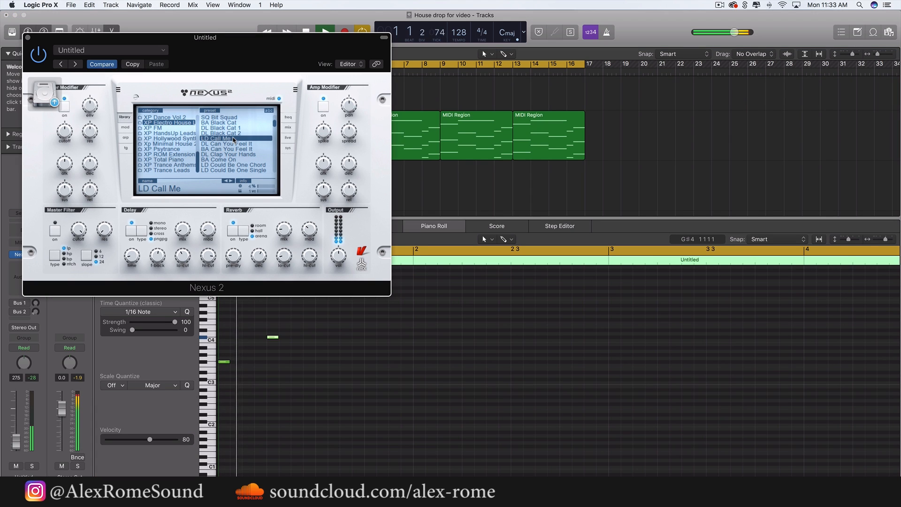
key(space)
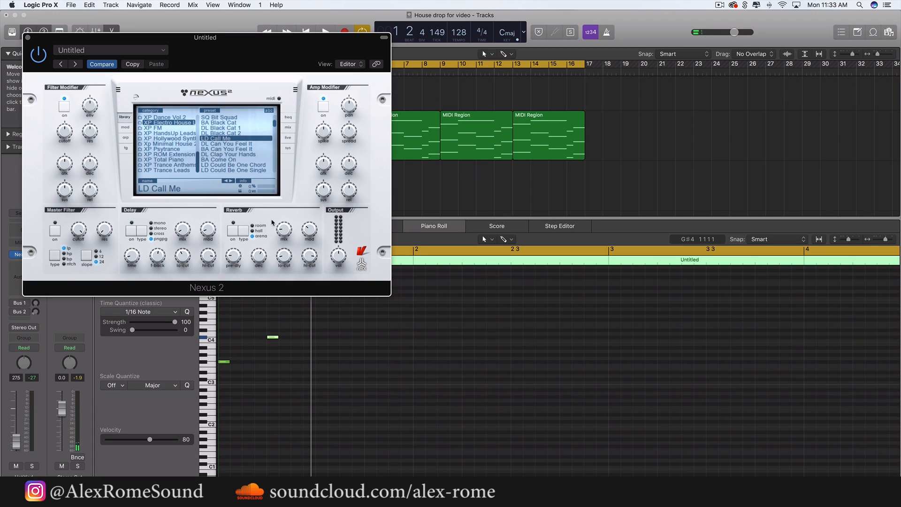
key(space)
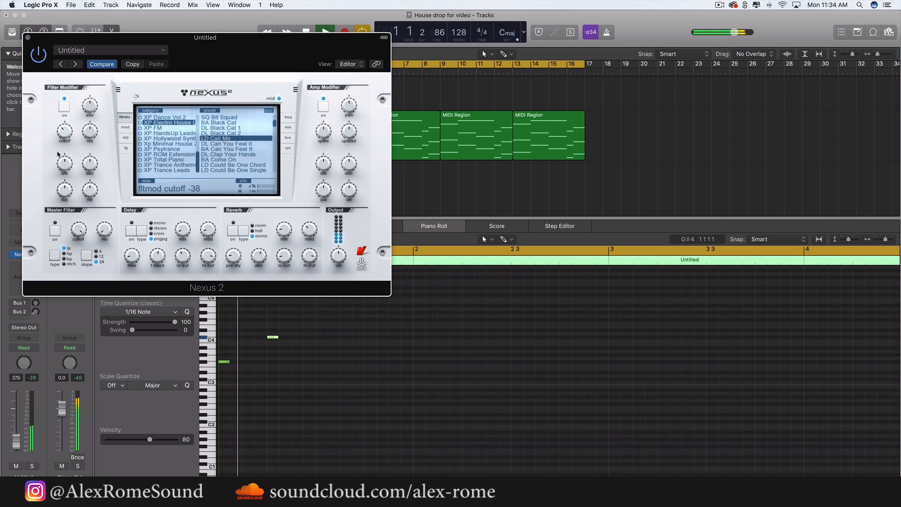
Close the Nexus 2 window and set track 17's volume to -35.0 dB while checking it against the chords
click(26, 38)
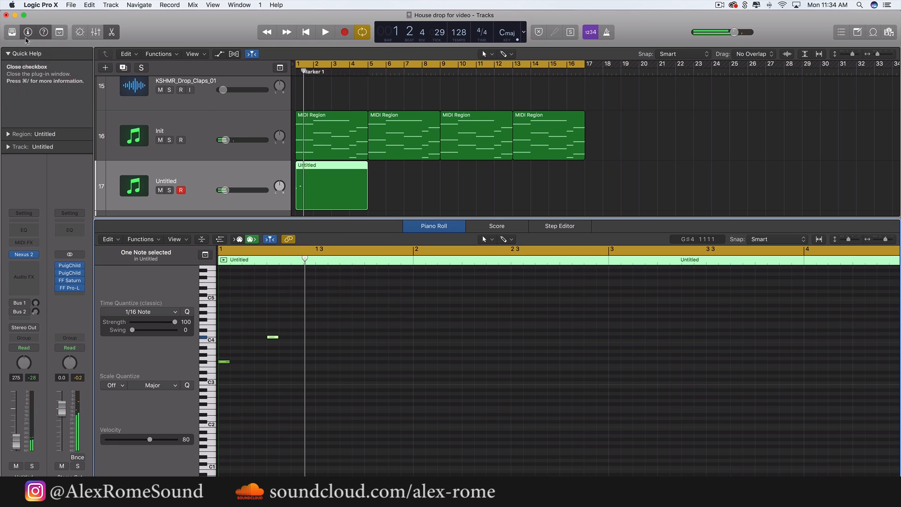
click(226, 191)
key(space)
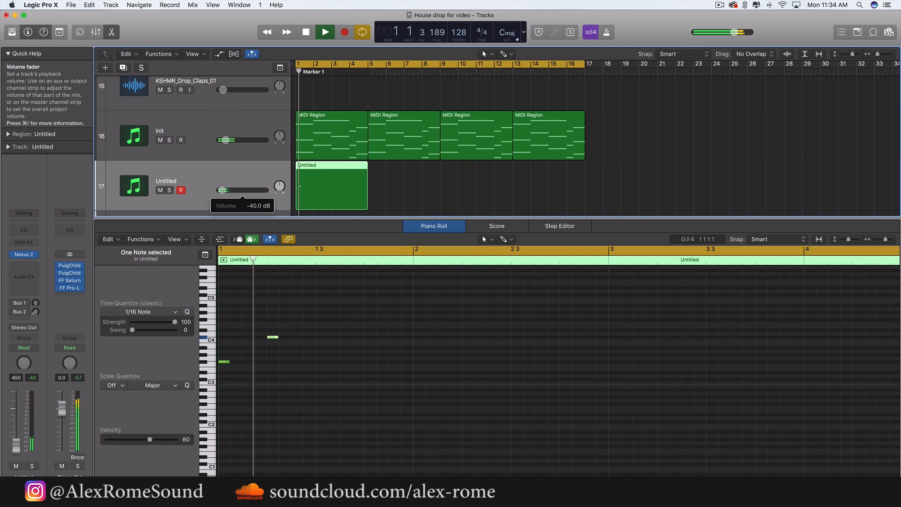
key(space)
Add a B3 note on beat 3 of bar 1 and play the phrase
key(space)
click(317, 354)
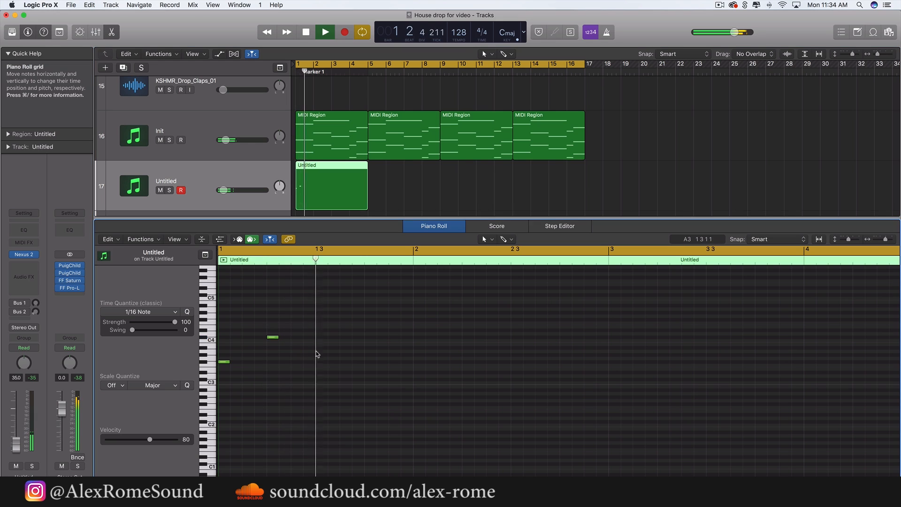
key(space)
super+click(319, 349)
drag(318, 349, 322, 344)
Add a second B3 note directly after the first one, on the second sixteenth of beat 3, and play it back
key(space)
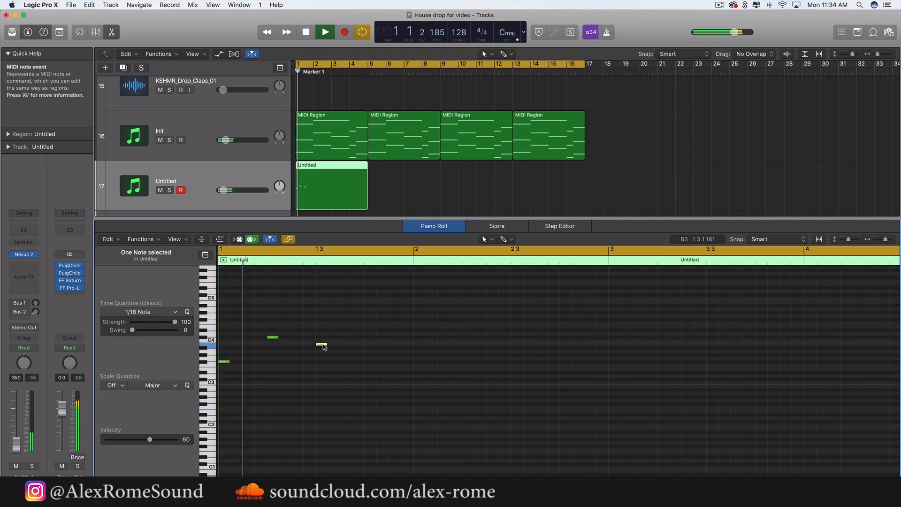
key(space)
super+click(344, 345)
key(space)
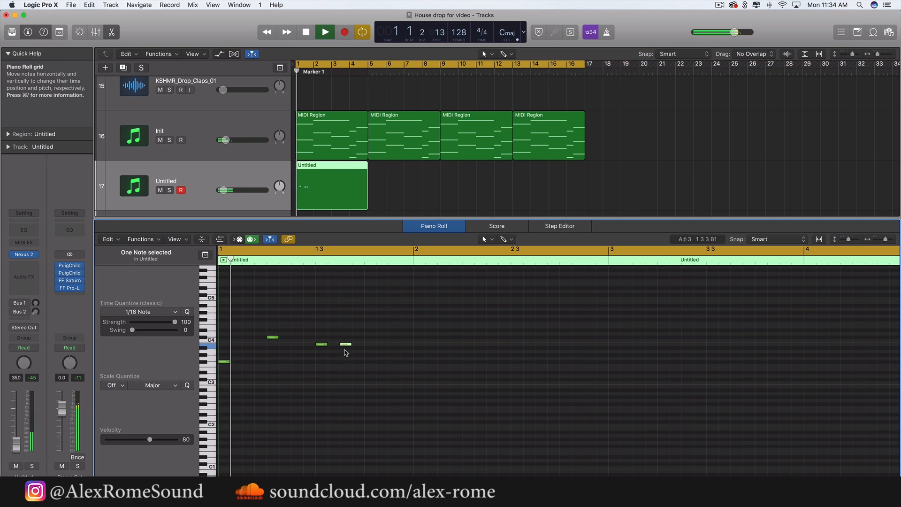
drag(345, 346, 334, 347)
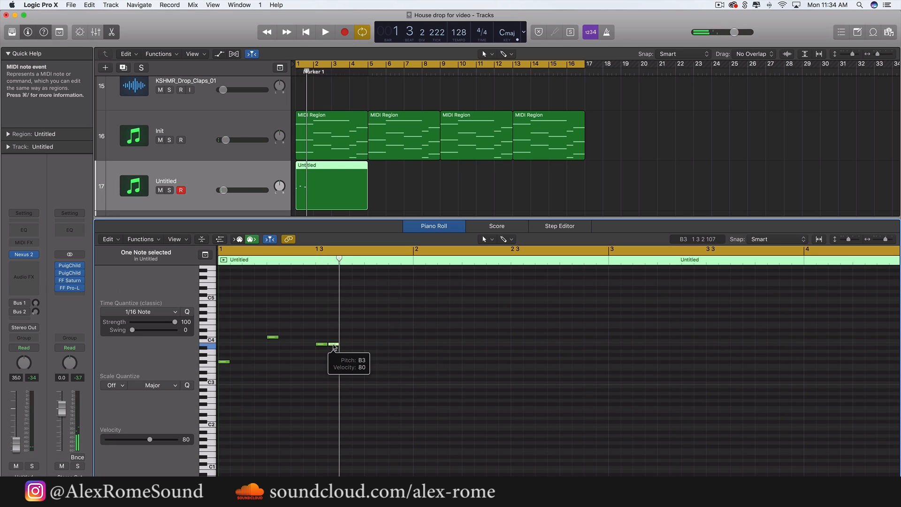
key(space)
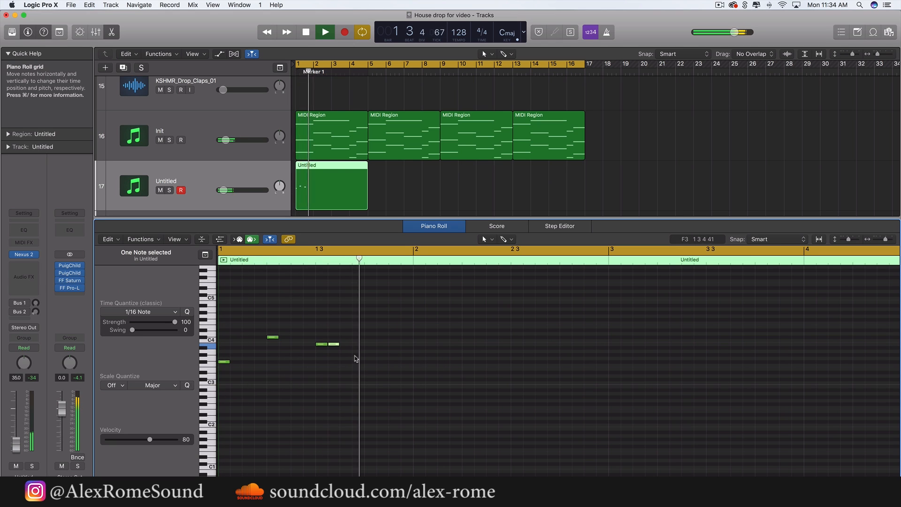
Finish the bar 1 phrase with a B3 on the last sixteenth of beat 3 and an A3 on the third sixteenth of beat 4
click(406, 352)
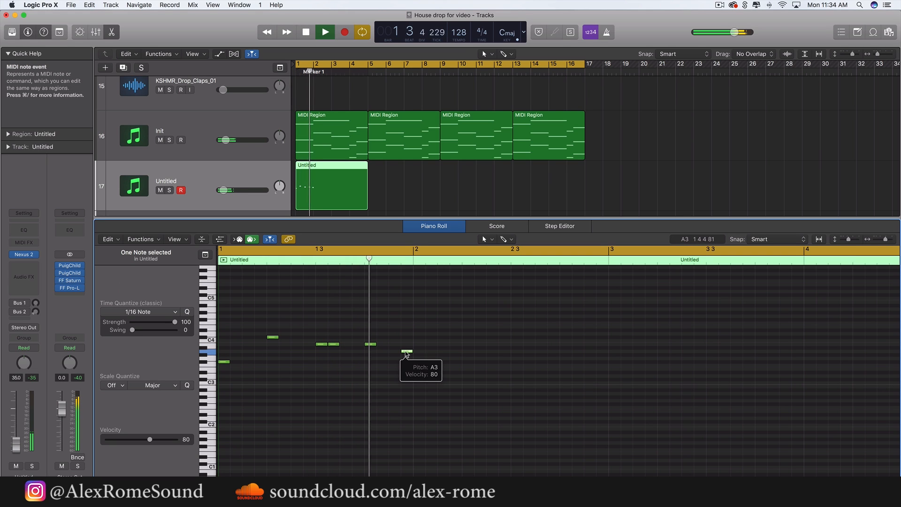
drag(371, 346, 395, 354)
click(375, 360)
key(space)
key(space)
key(space)
click(403, 370)
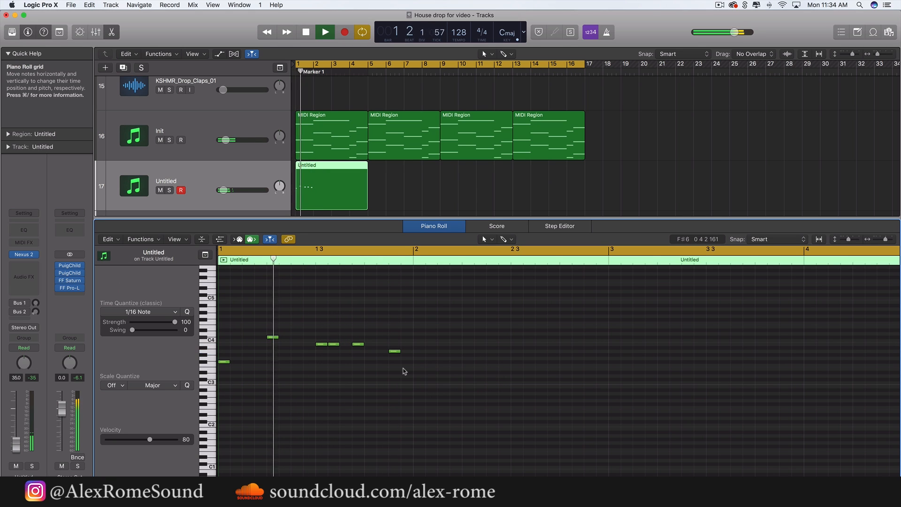
key(space)
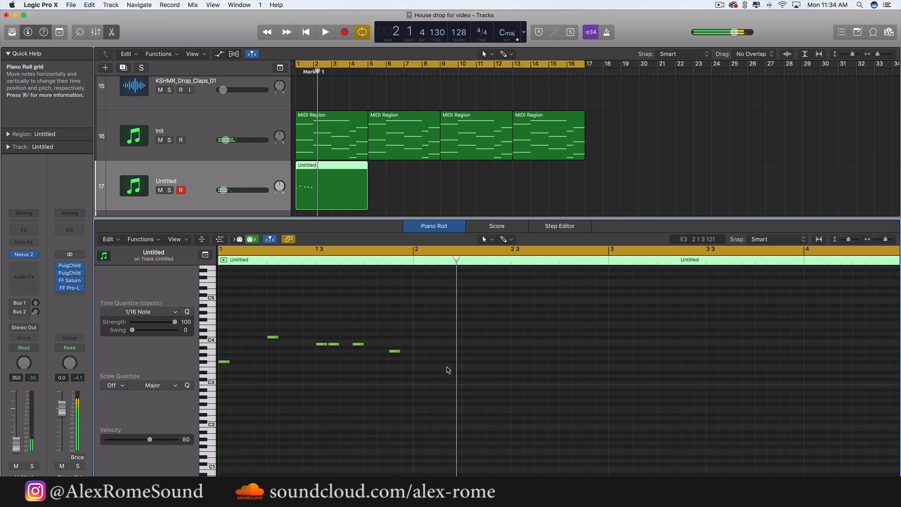
Repeat the bar 1 notes into bar 2 and rework the copy with F#3 notes on the third sixteenths of beats 1 and 2
drag(450, 367, 181, 322)
key(super+r)
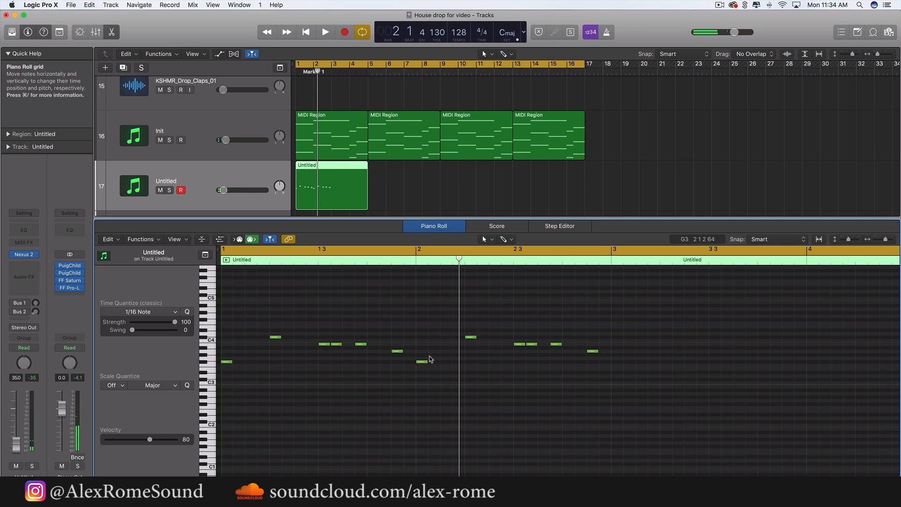
drag(421, 364, 456, 361)
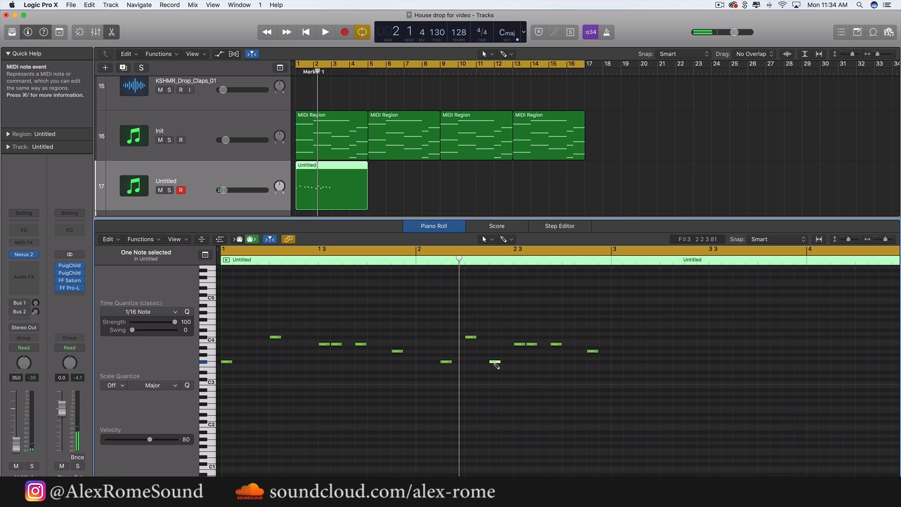
key(space)
click(487, 382)
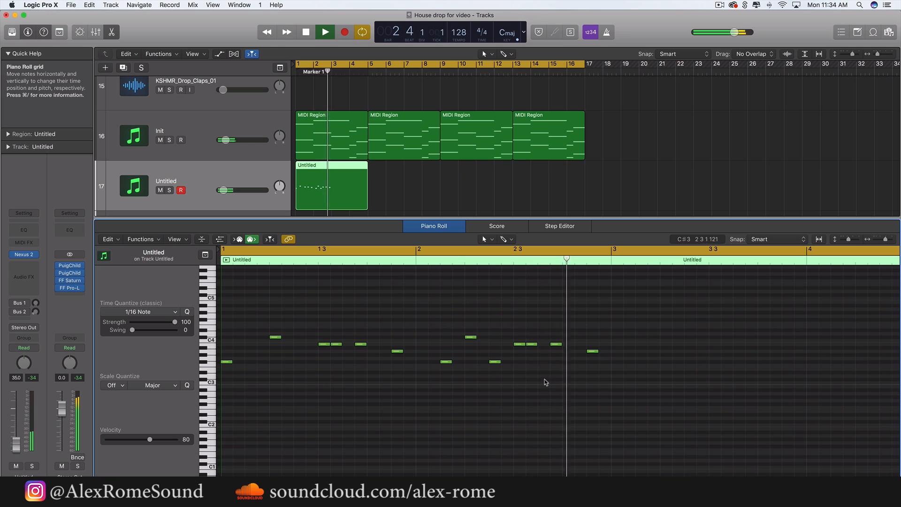
key(space)
Repeat the two-bar phrase into bars 3 and 4 and play back the four-bar melody
drag(644, 390, 183, 260)
key(super+r)
key(space)
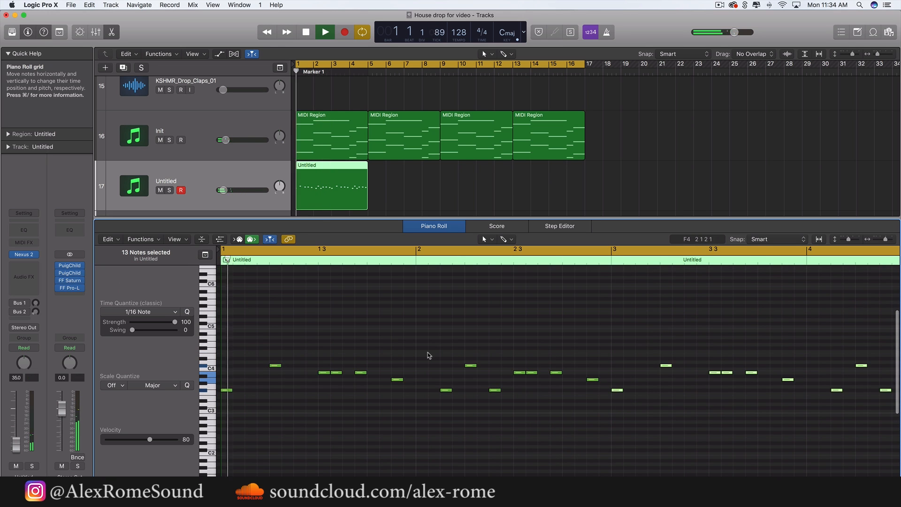
scroll(427, 355, right, 3)
key(super+Left)
key(super+Left)
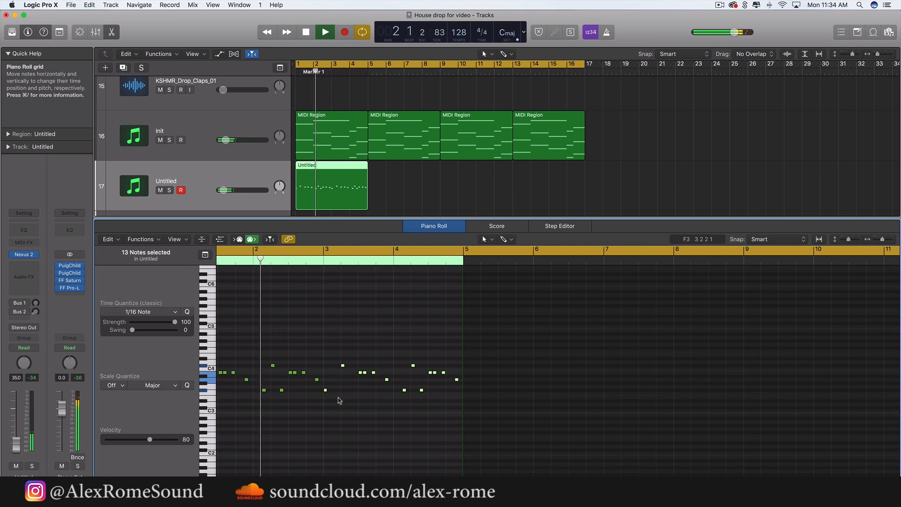
key(super+Right)
key(super+Right)
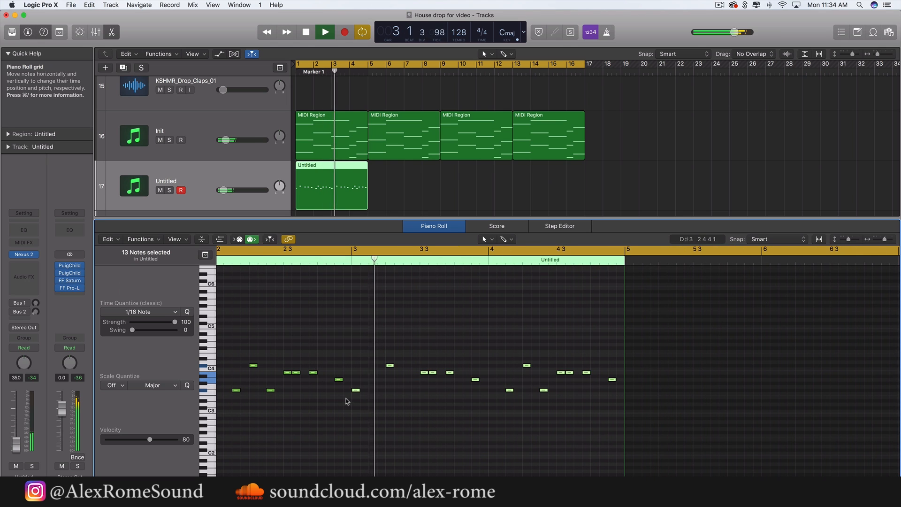
scroll(385, 391, right, 1)
key(space)
click(399, 305)
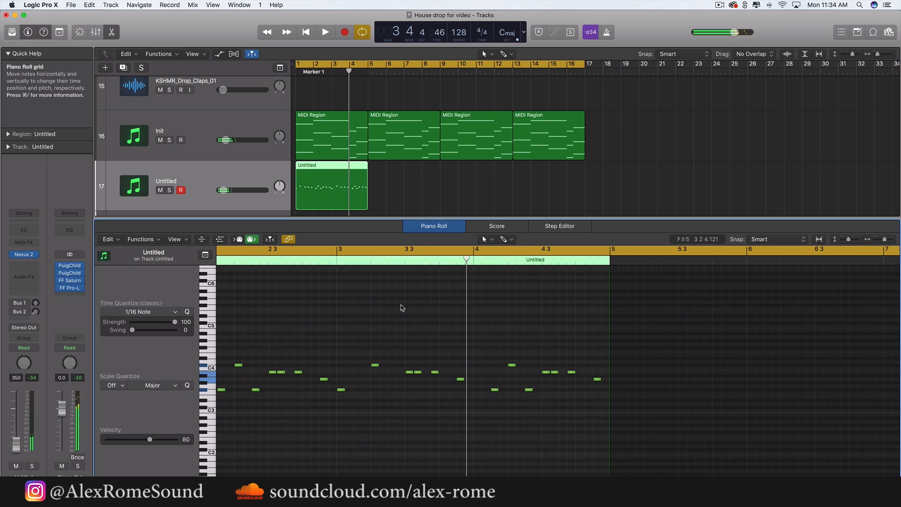
Set the cycle range to run from bar 4 almost to bar 7 and start looped playback
click(472, 251)
drag(471, 251, 866, 252)
key(space)
Re-pitch the bar 4 melody to an A3 on beat 2, four G#3 notes after it and a closing F#3
scroll(503, 353, up, 3)
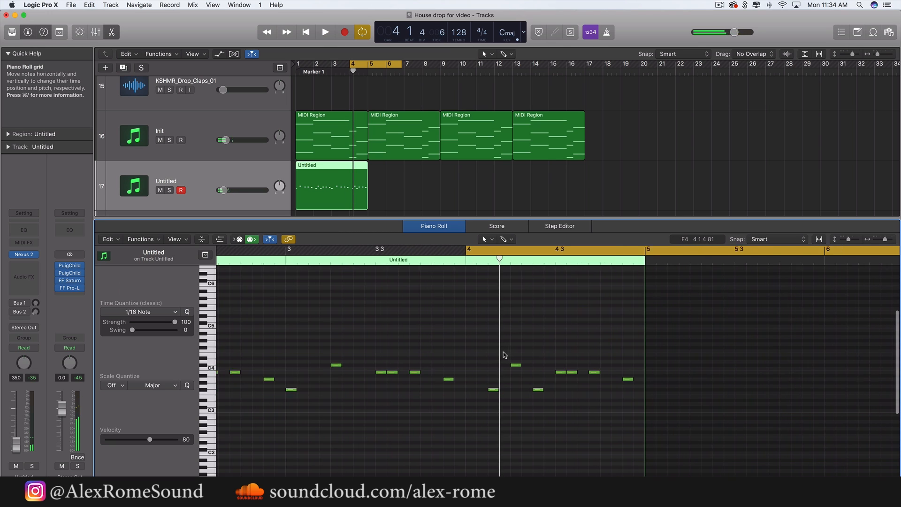
drag(519, 366, 580, 384)
key(space)
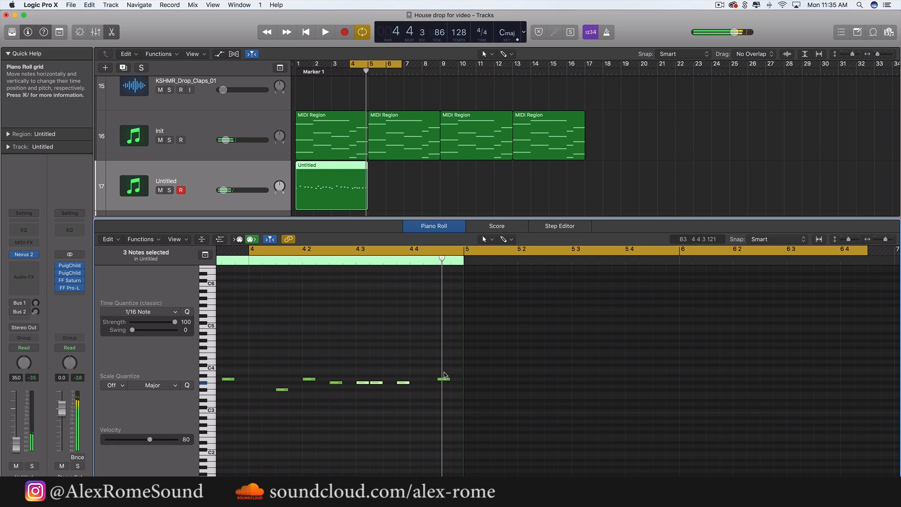
drag(443, 382, 443, 391)
key(space)
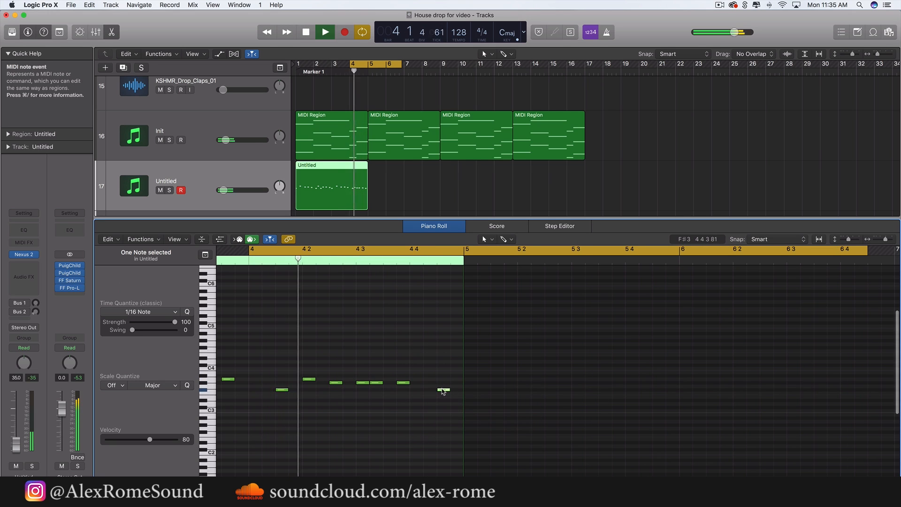
key(space)
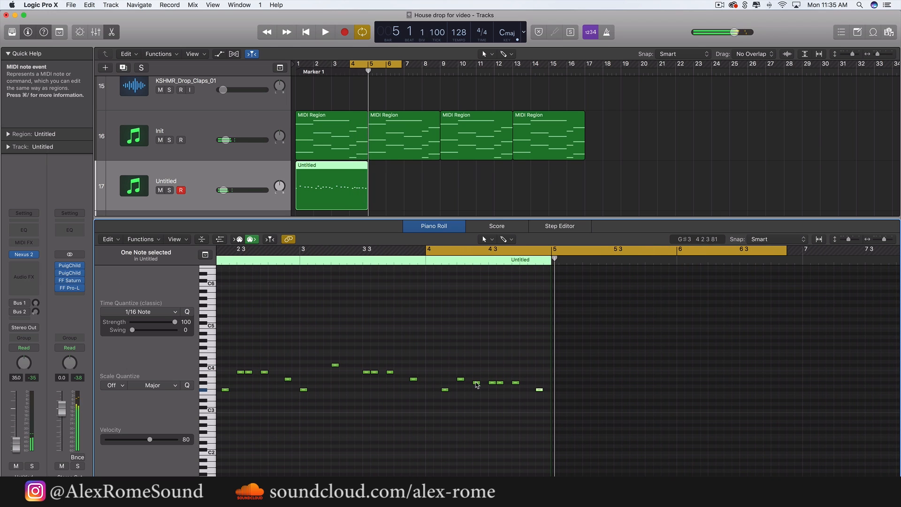
Raise the G#3 note on the third sixteenth of beat 2 in bar 4 to B3 and play the bar
drag(476, 383, 476, 373)
key(space)
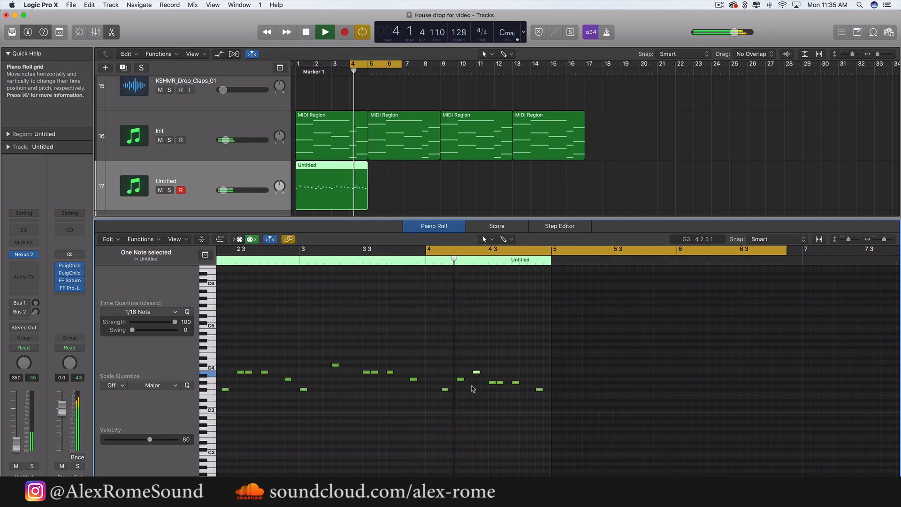
click(472, 387)
key(space)
Extend the start of the cycle range back to bar 1 and play through the full four-bar melody
scroll(469, 387, left, 5)
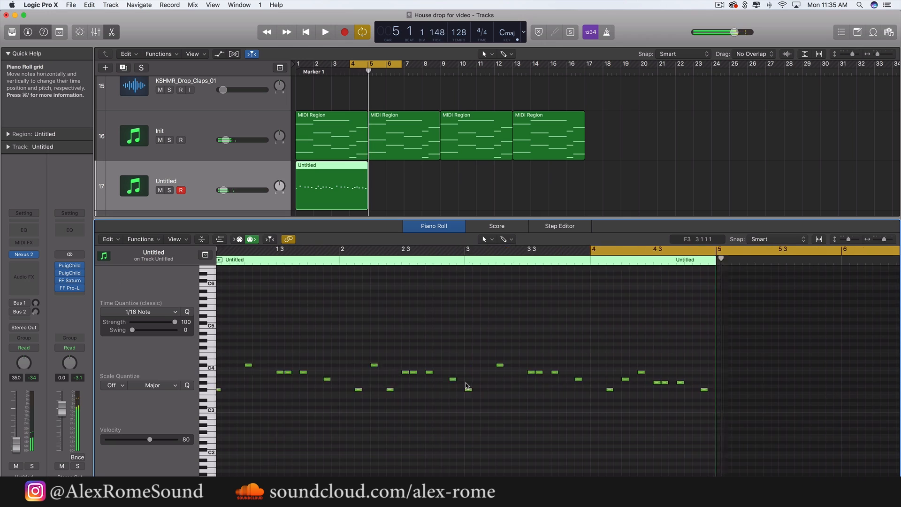
scroll(468, 386, down, 5)
drag(389, 249, 221, 248)
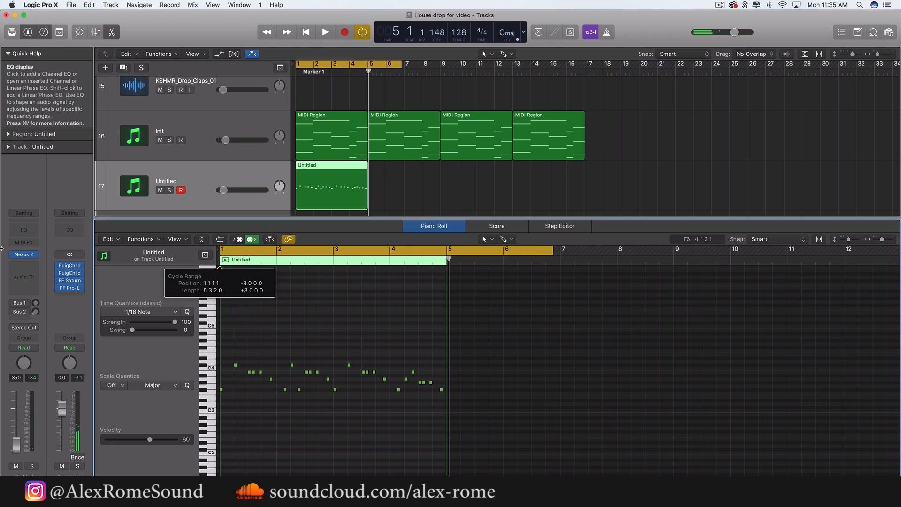
key(space)
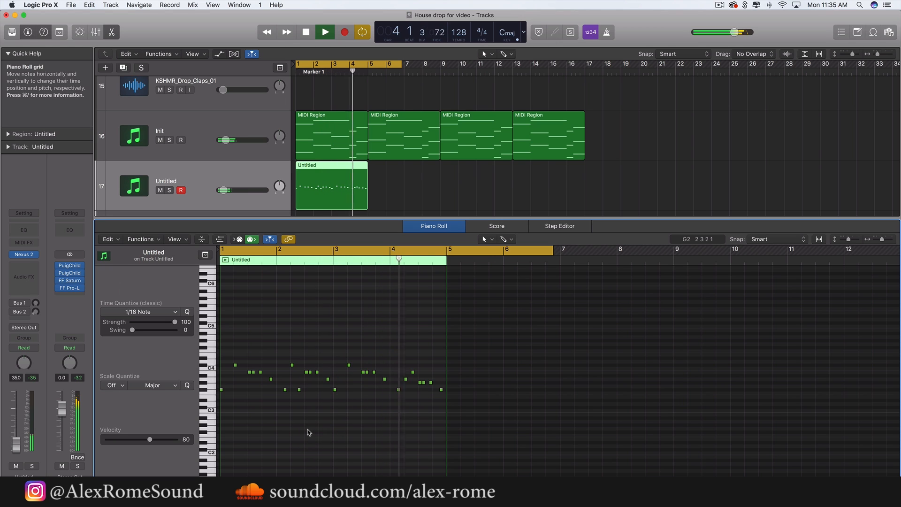
key(space)
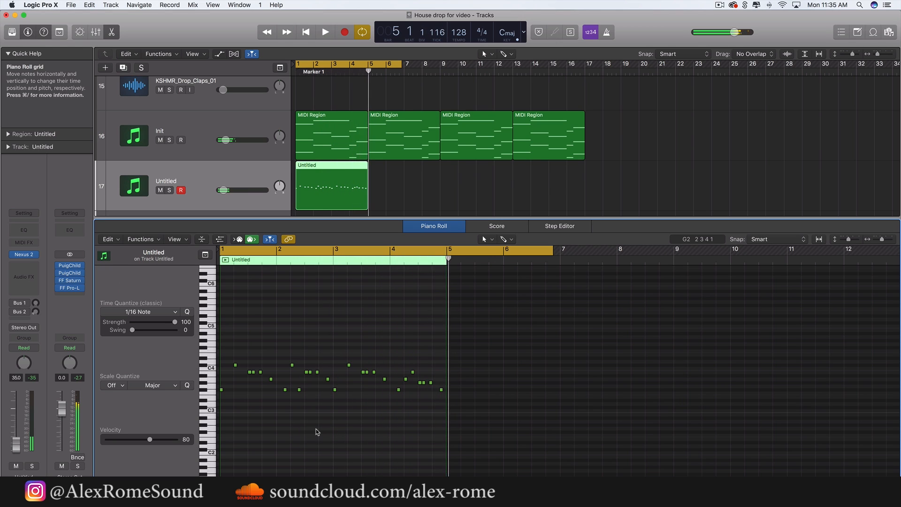
Select the bar 3 notes and the bar 4 notes in turn to compare the repeated phrase with its variation
key(super+Right)
key(super+Right)
key(super+Right)
key(super+Right)
key(super+Right)
scroll(317, 432, left, 10)
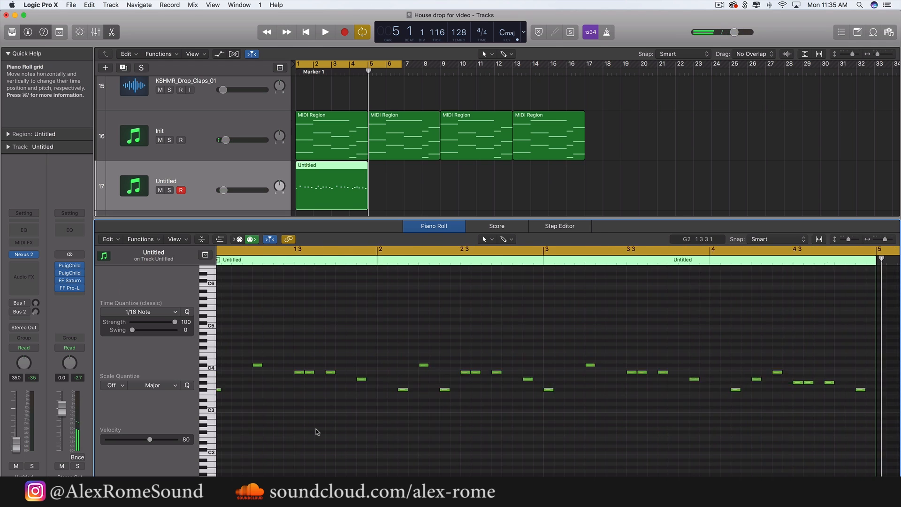
key(super+Left)
key(super+Left)
drag(458, 328, 572, 454)
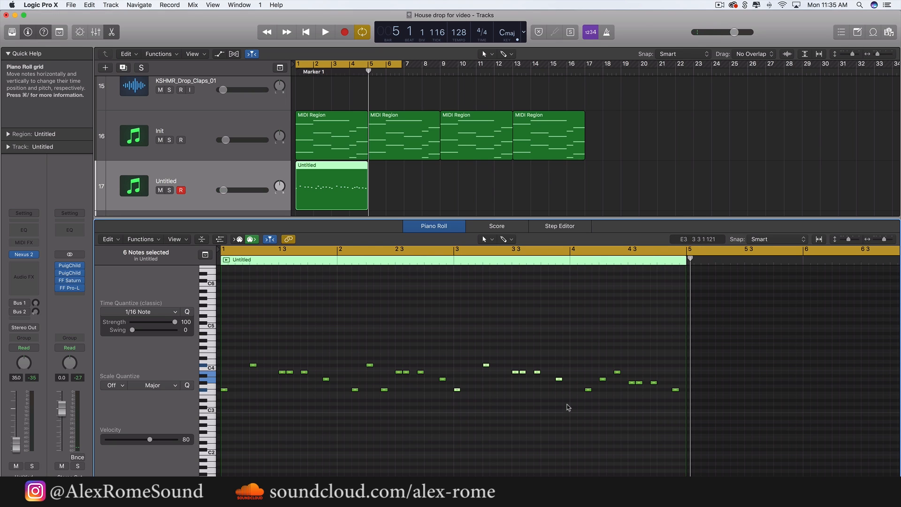
drag(582, 345, 753, 475)
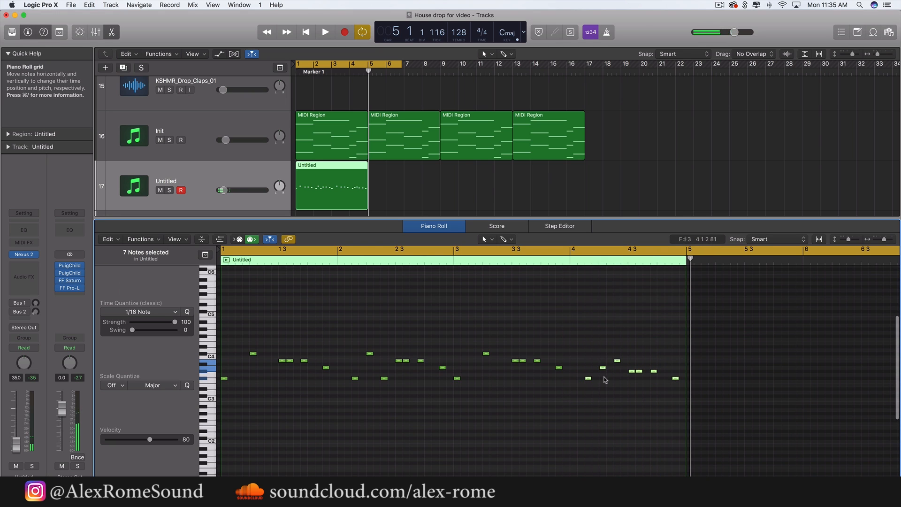
Lower the B3 note on the third sixteenth of beat 2 in bar 4 to A3, and cycle playback from bar 4
scroll(662, 378, up, 3)
click(652, 386)
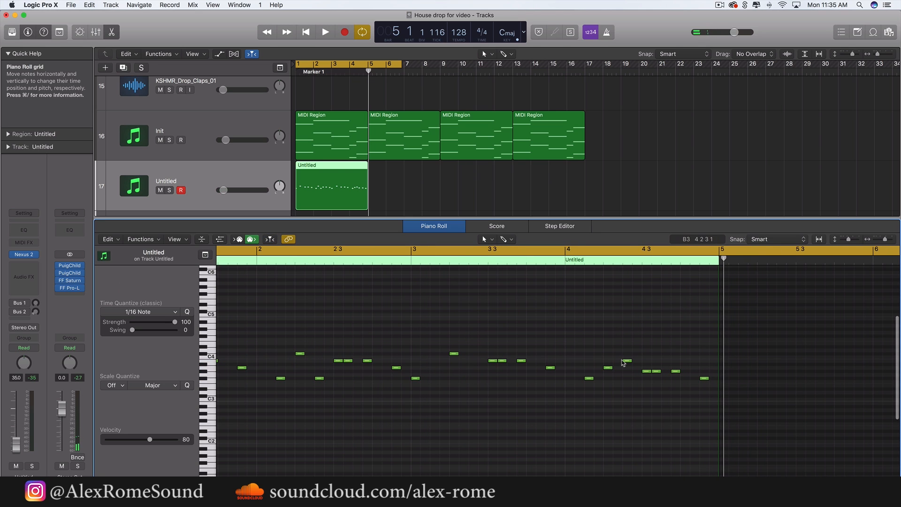
drag(627, 364, 627, 371)
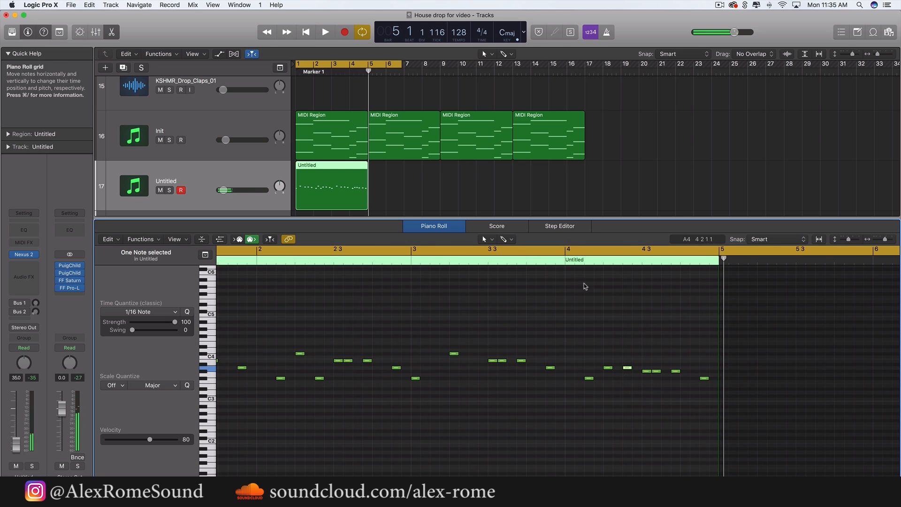
drag(565, 251, 898, 254)
key(space)
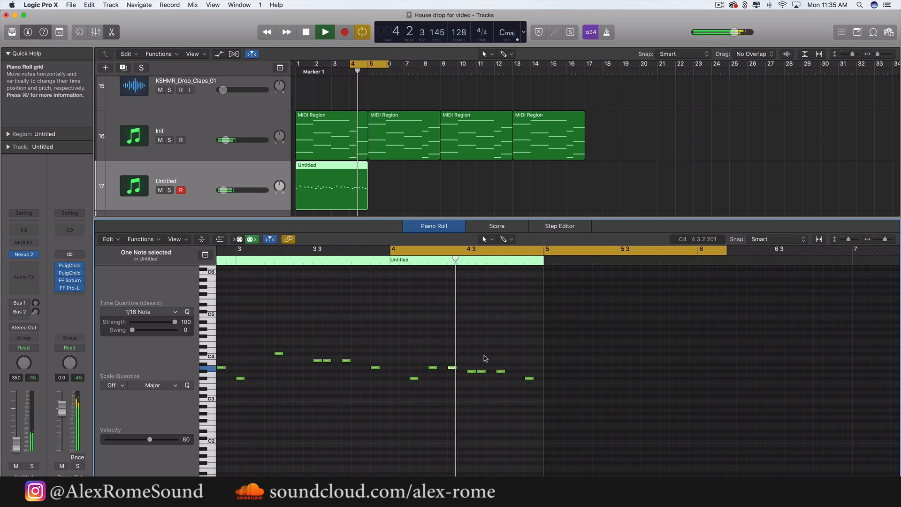
key(space)
Stretch the cycle range back to bar 1 and play the melody through into bar 3
scroll(484, 358, down, 5)
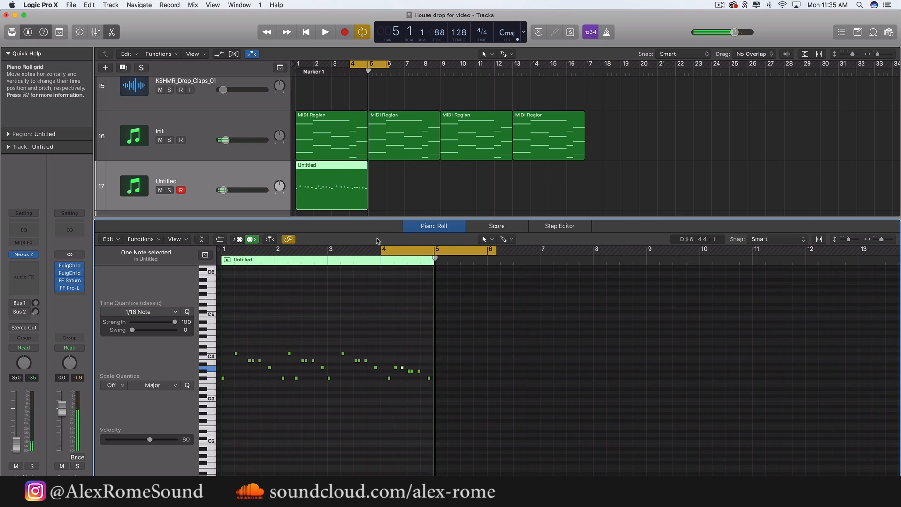
drag(381, 249, 217, 248)
key(space)
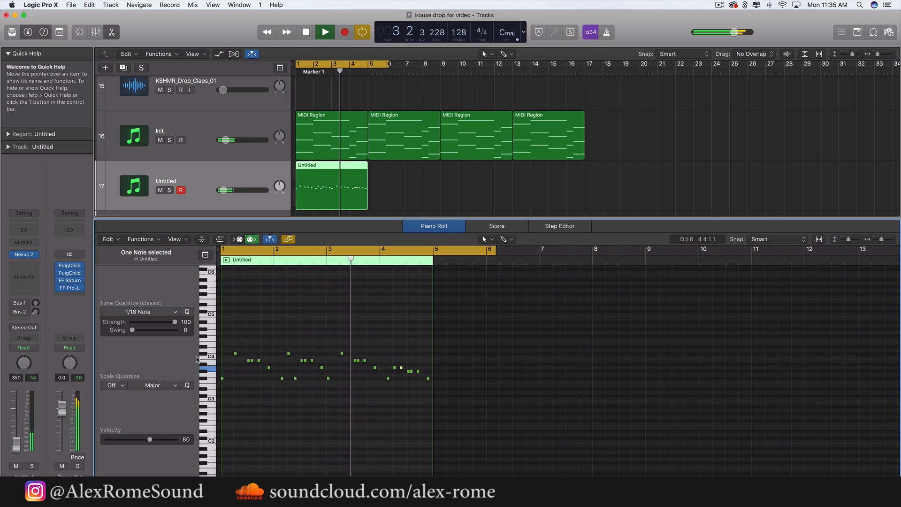
key(space)
Start the cycle range at bar 3, lower the note on beat 2 of bar 3 to G#3 and play the phrase
scroll(319, 348, up, 10)
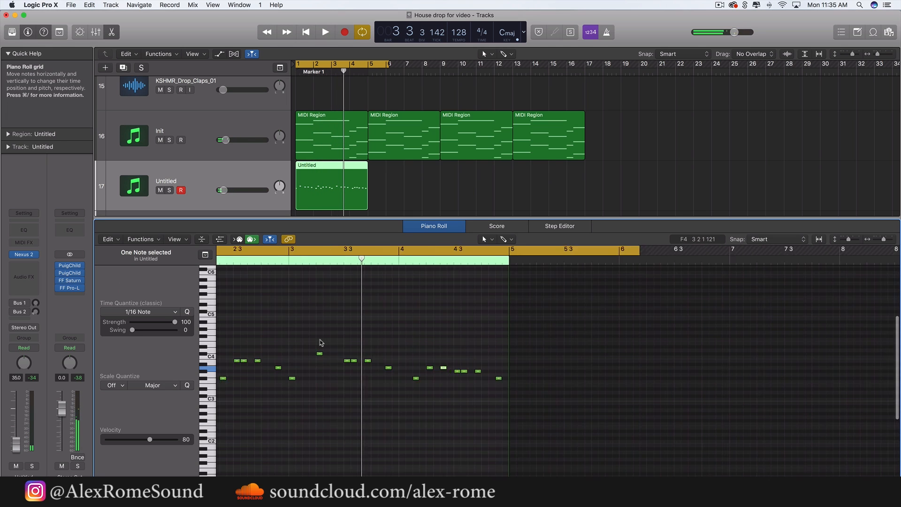
click(302, 250)
drag(302, 250, 709, 249)
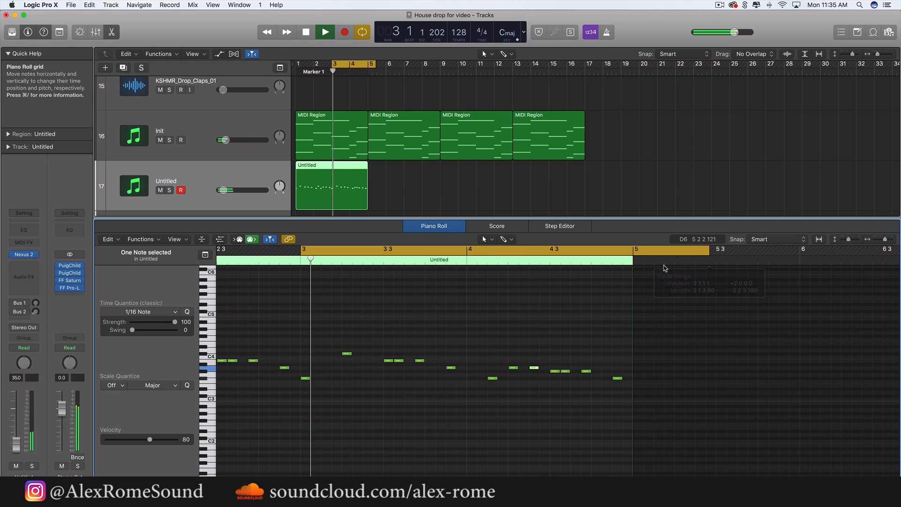
drag(346, 356, 347, 374)
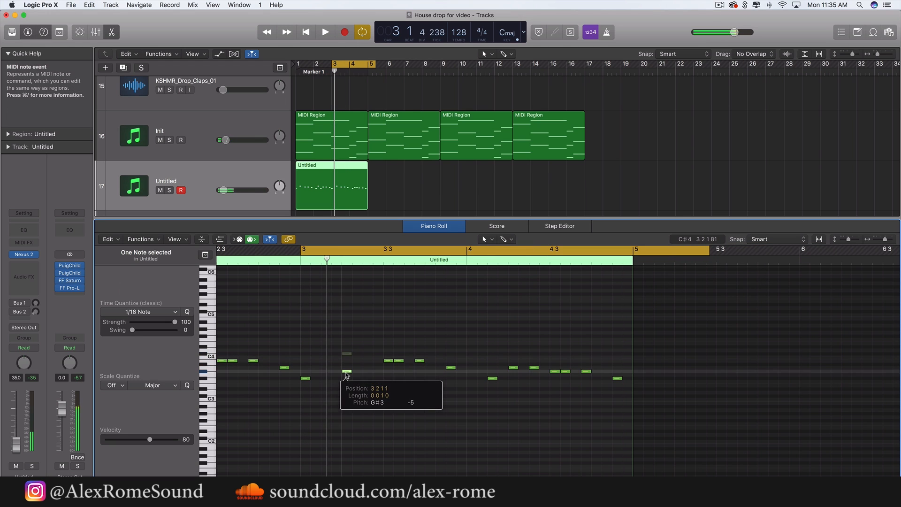
key(space)
Lower the three B3 notes in bar 3 to A3 and the bar's last note to G#3, and play bars 3 and 4
key(space)
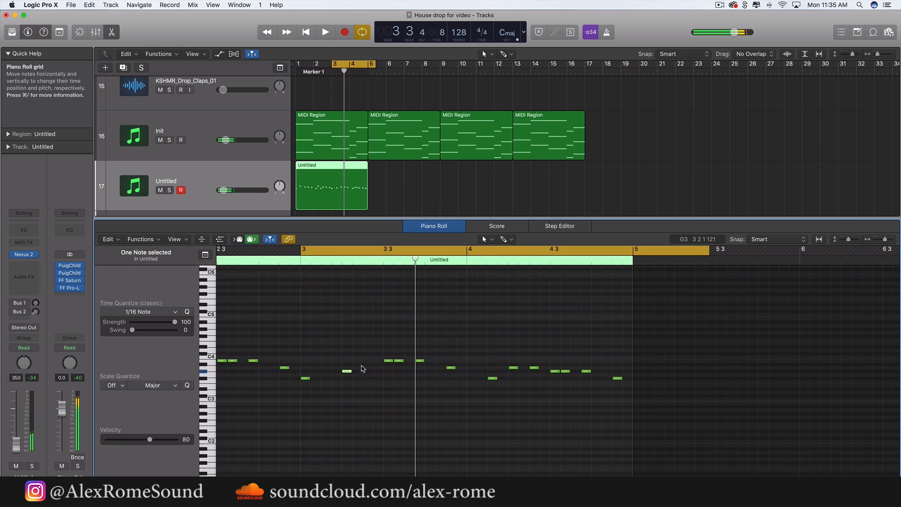
drag(387, 344, 388, 370)
click(384, 389)
key(space)
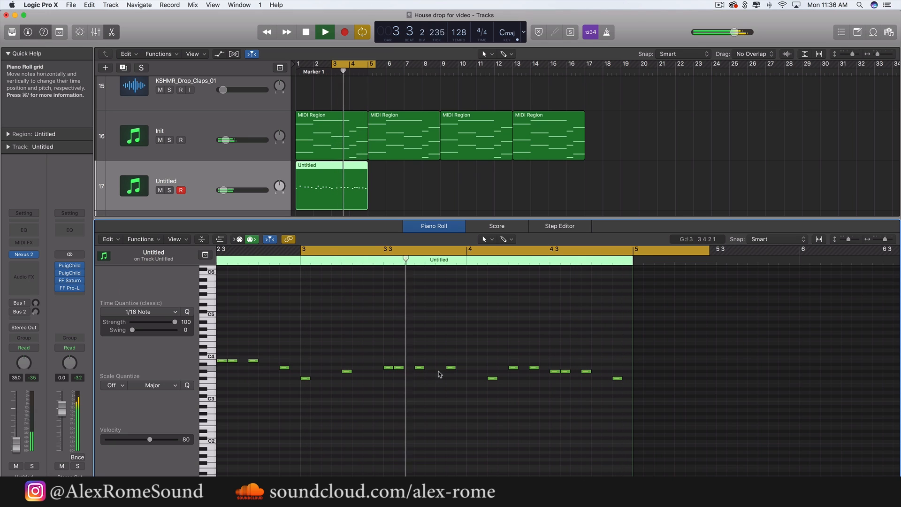
key(space)
drag(451, 369, 450, 373)
key(space)
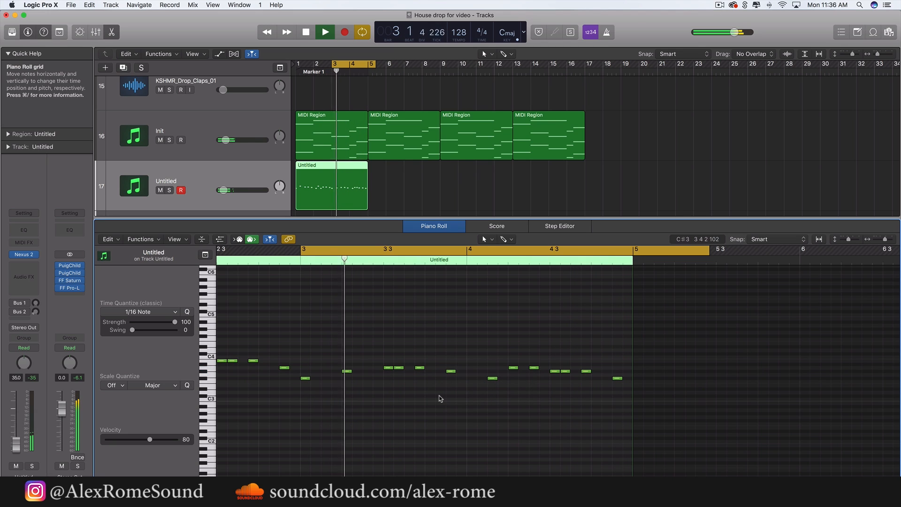
scroll(441, 399, down, 5)
key(space)
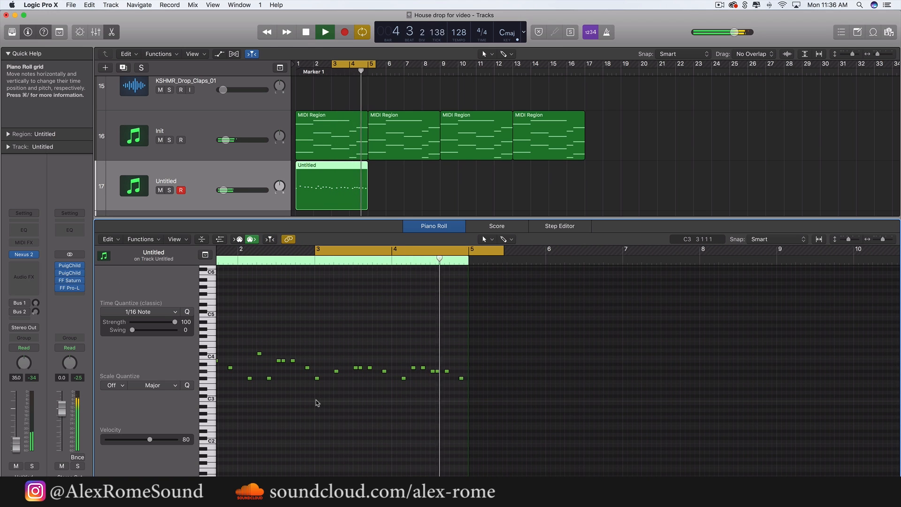
key(space)
Extend the start of the cycle range to bar 1 and listen to the full four-bar melody
scroll(332, 398, down, 2)
scroll(332, 398, left, 3)
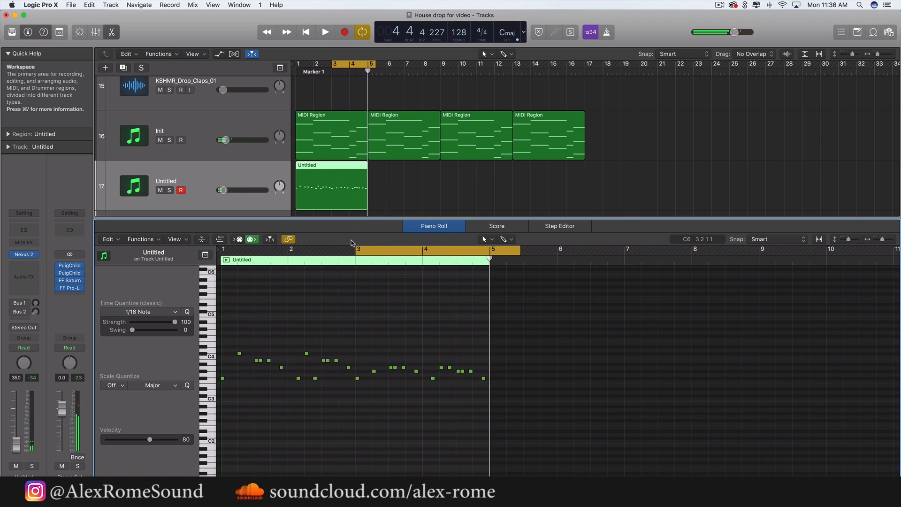
drag(356, 249, 222, 249)
key(space)
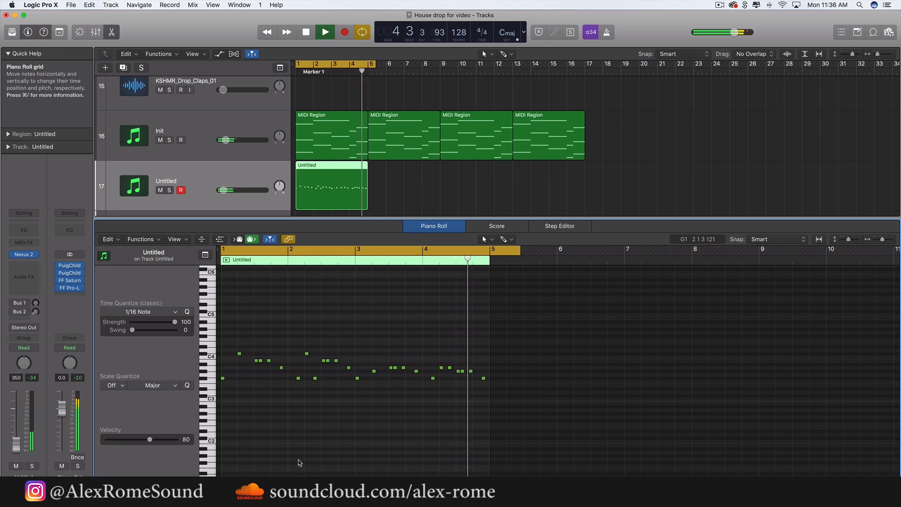
key(space)
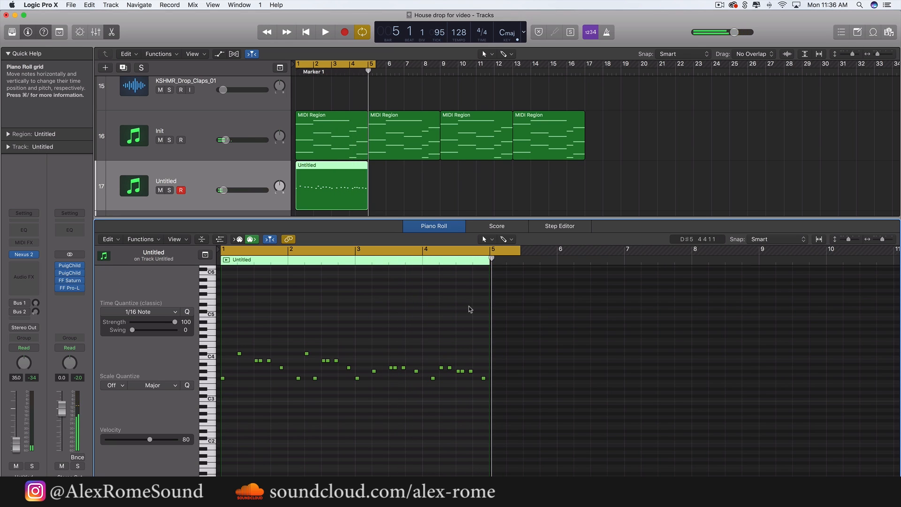
Reroute the lead track's first send to Bus 22 (Aux 5) and raise its level to about -19.5 dB during playback
click(23, 310)
mouse_move(28, 353)
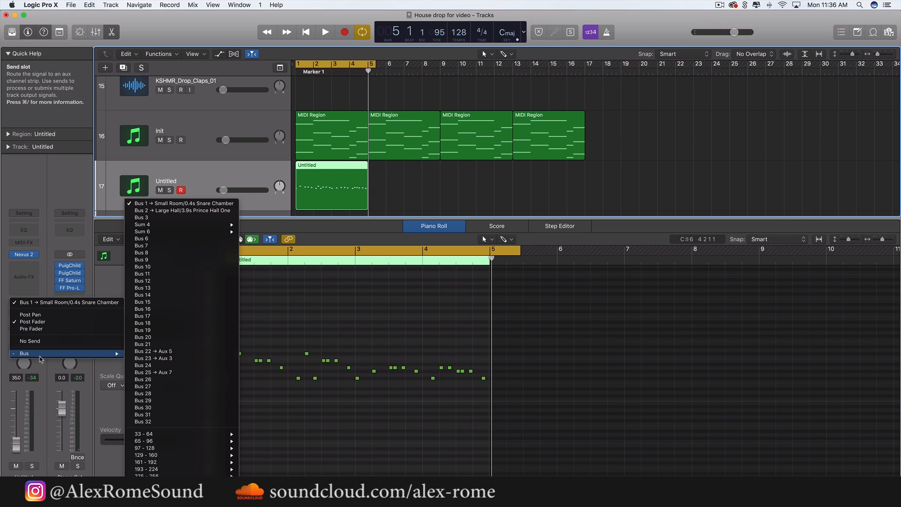
click(143, 351)
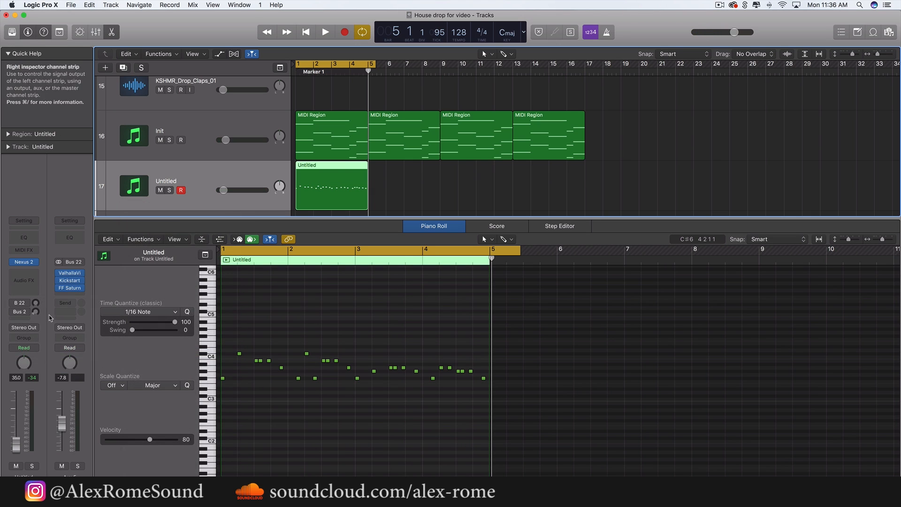
key(space)
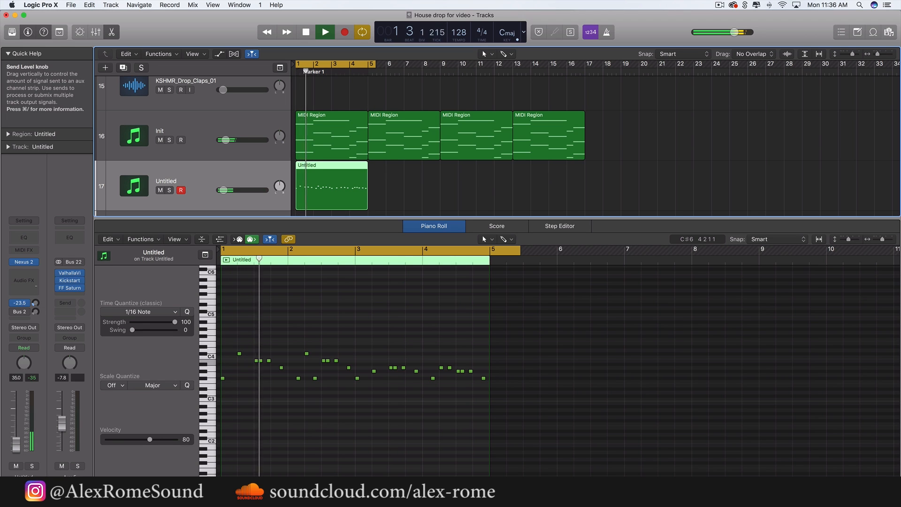
drag(36, 285, 36, 283)
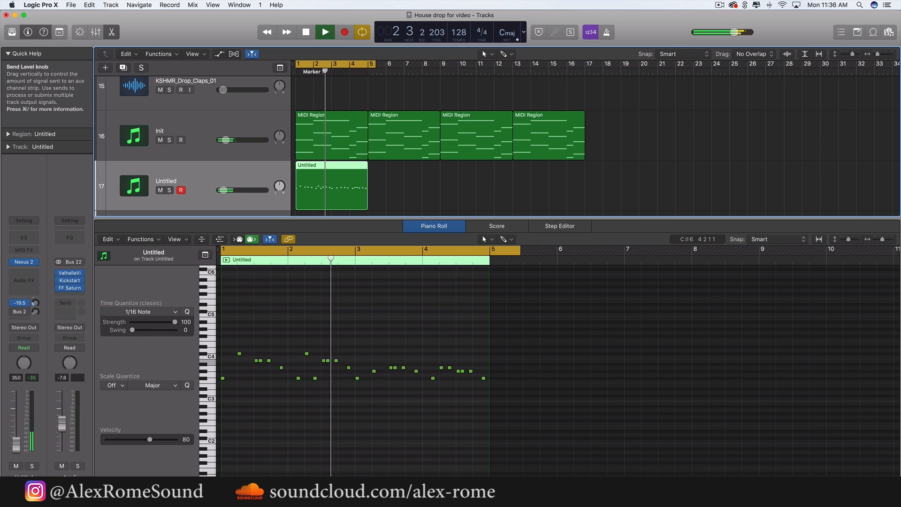
Repeat the four-bar melody region three times up to bar 17 and extend the cycle range to bar 9
key(super+r)
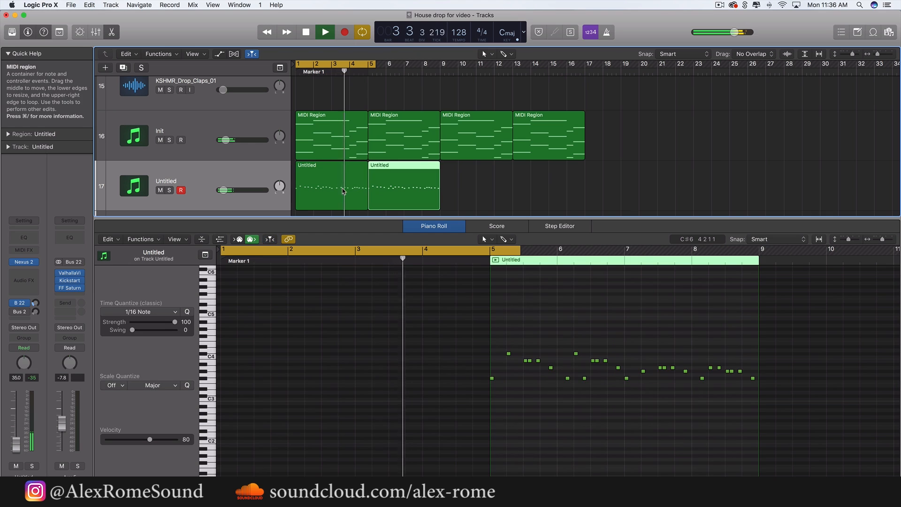
key(super+r)
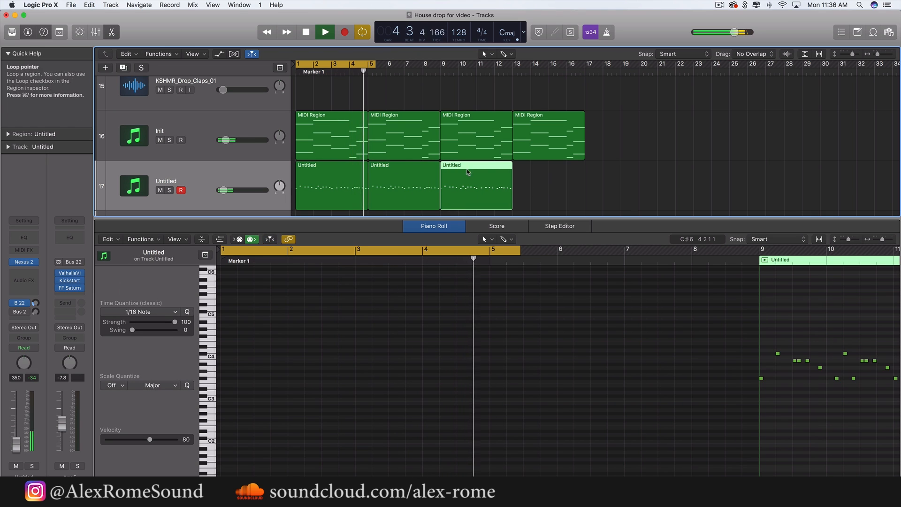
key(space)
drag(374, 65, 439, 72)
drag(554, 183, 315, 187)
drag(512, 184, 511, 184)
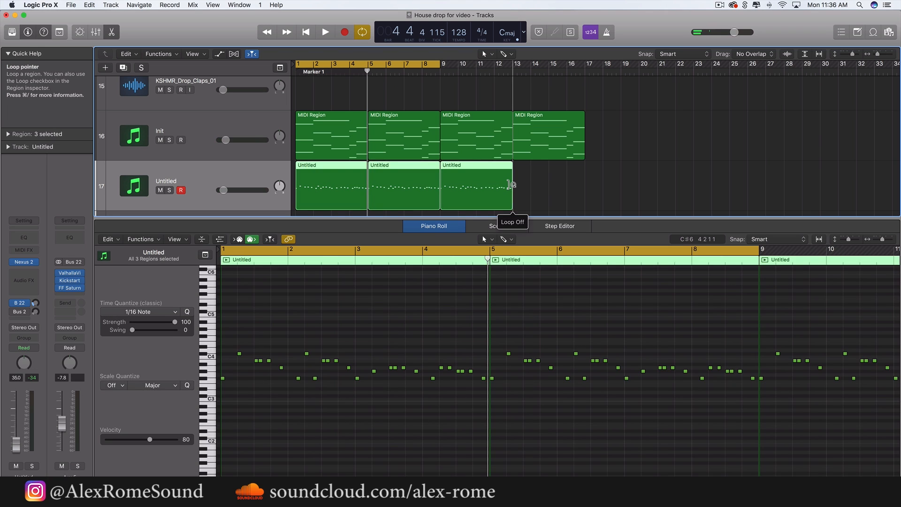
key(super+r)
Raise the melody track's volume to about -32 dB during playback and solo the track
key(space)
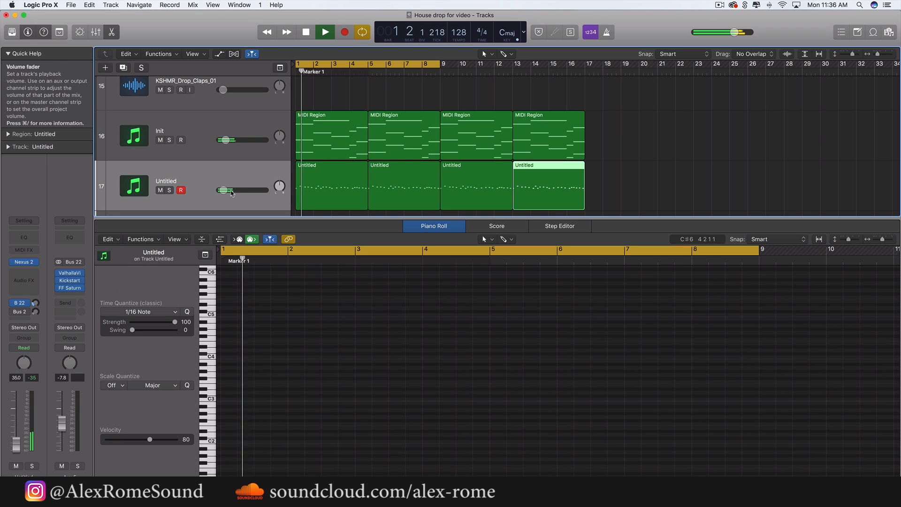
drag(231, 193, 224, 190)
click(169, 190)
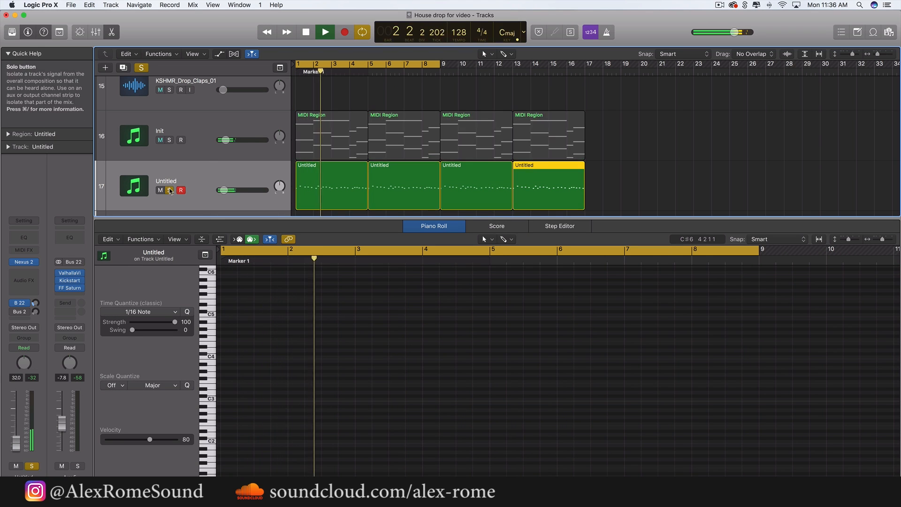
Open the lead's Nexus 2 plug-in, adjust its filter while the soloed melody plays, and close the plug-in window
click(150, 199)
key(space)
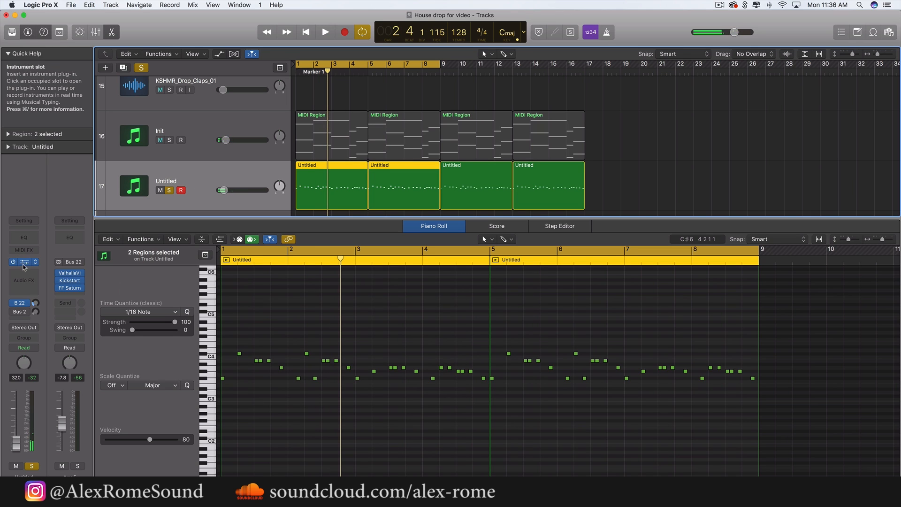
click(25, 263)
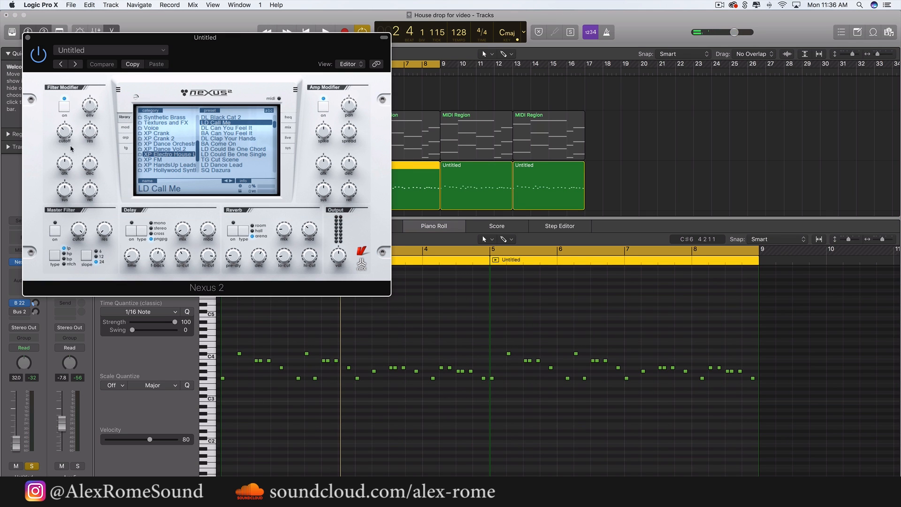
key(space)
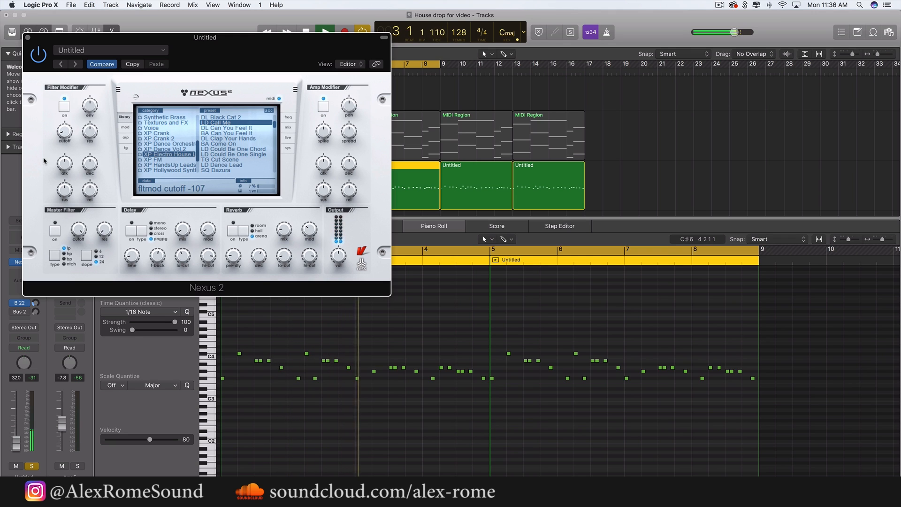
click(26, 38)
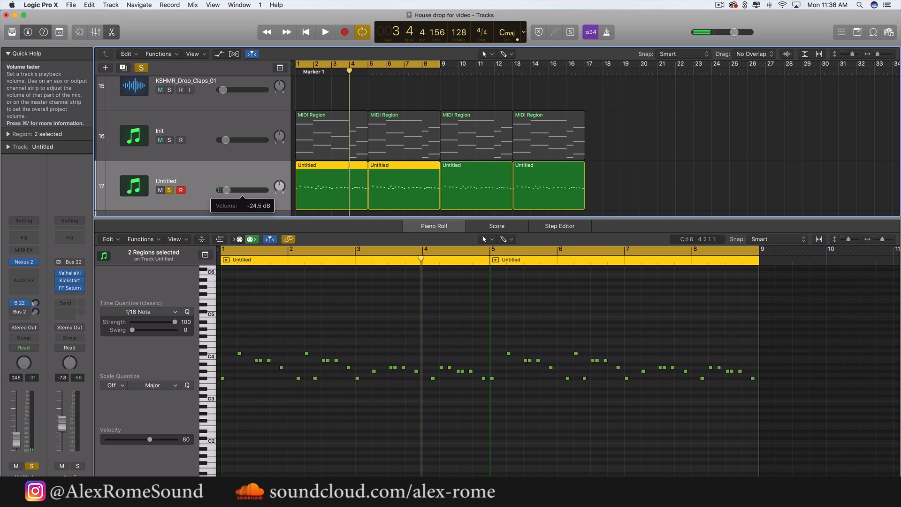
Unsolo the melody track and set its volume to about -29.5 dB against the full mix
key(space)
drag(228, 190, 227, 190)
click(169, 190)
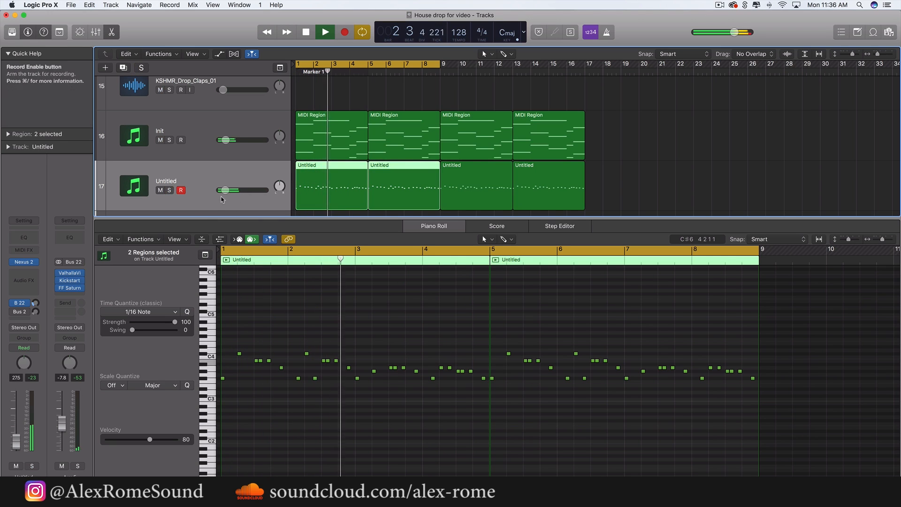
drag(226, 190, 224, 190)
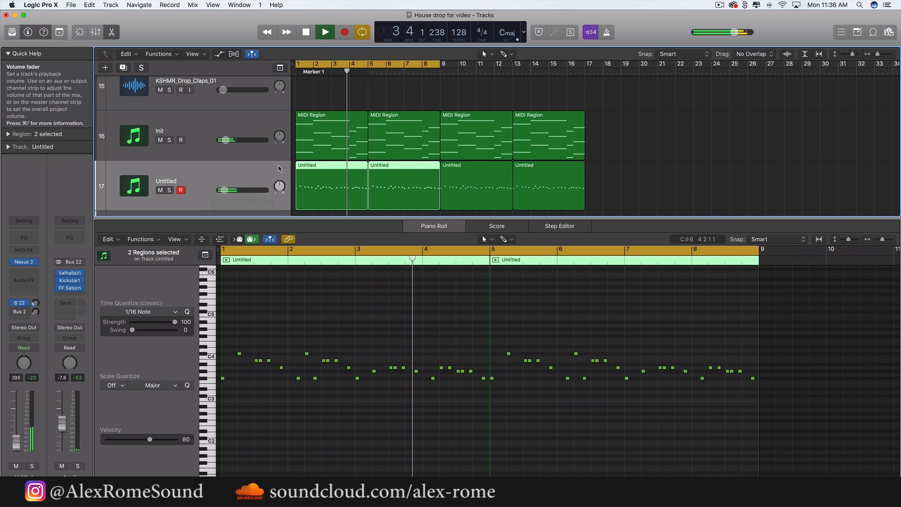
Copy the last two melody regions onto the Fallout Lead track, starting at bar 9
key(c)
scroll(411, 140, down, 3)
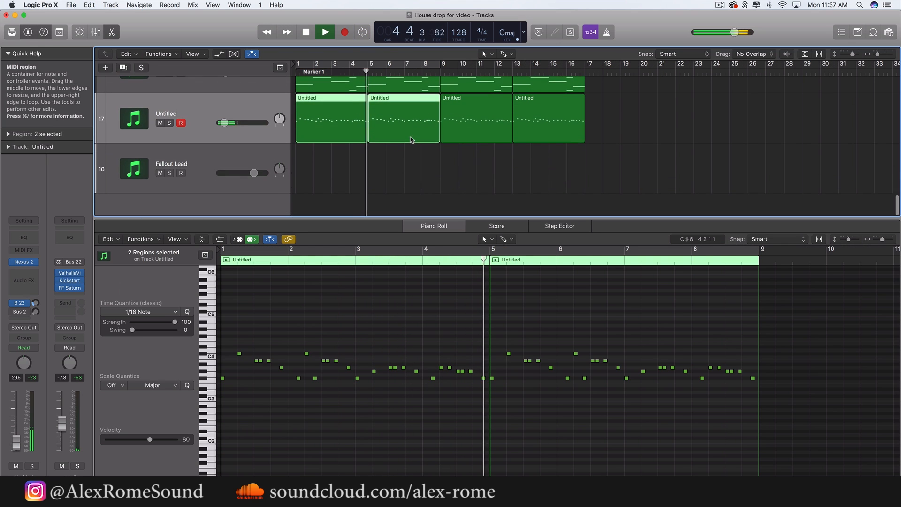
click(473, 186)
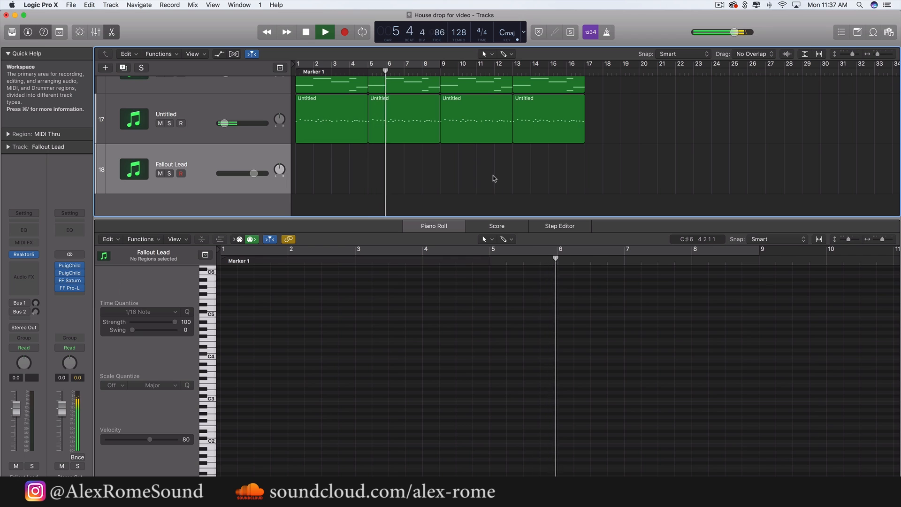
drag(494, 177, 542, 122)
key(super+r)
drag(608, 133, 461, 164)
Set the cycle range to bars 9 through 16, solo the Fallout Lead track and play it briefly
key(space)
drag(442, 63, 580, 75)
click(169, 174)
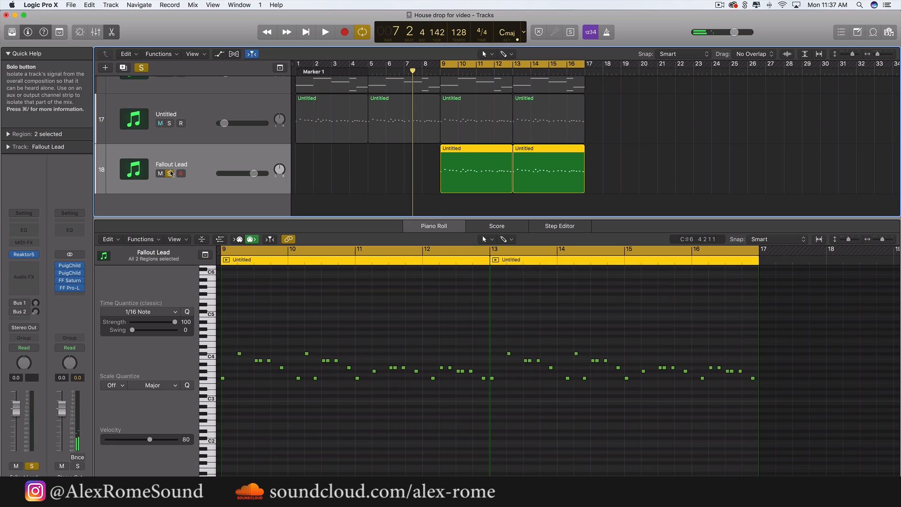
key(space)
key(space)
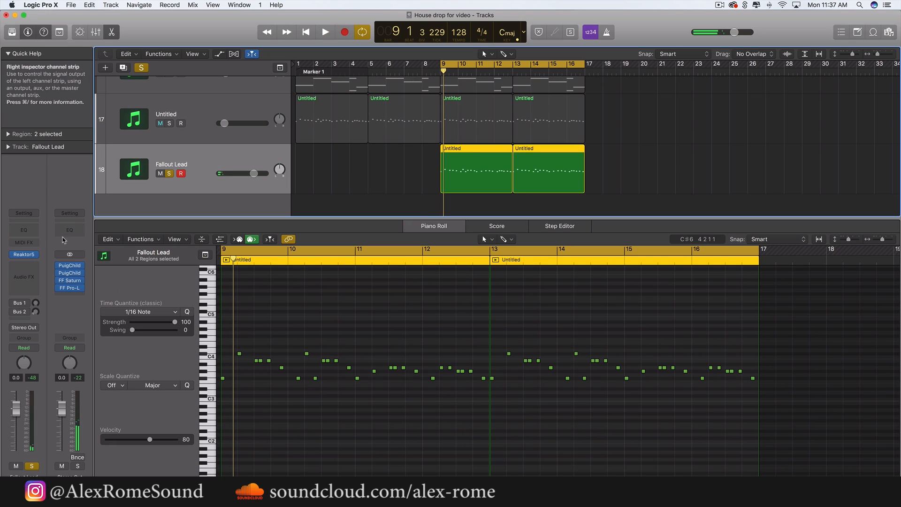
Replace the Fallout Lead track's instrument with a stereo Xfer Records Serum
click(37, 255)
mouse_move(64, 475)
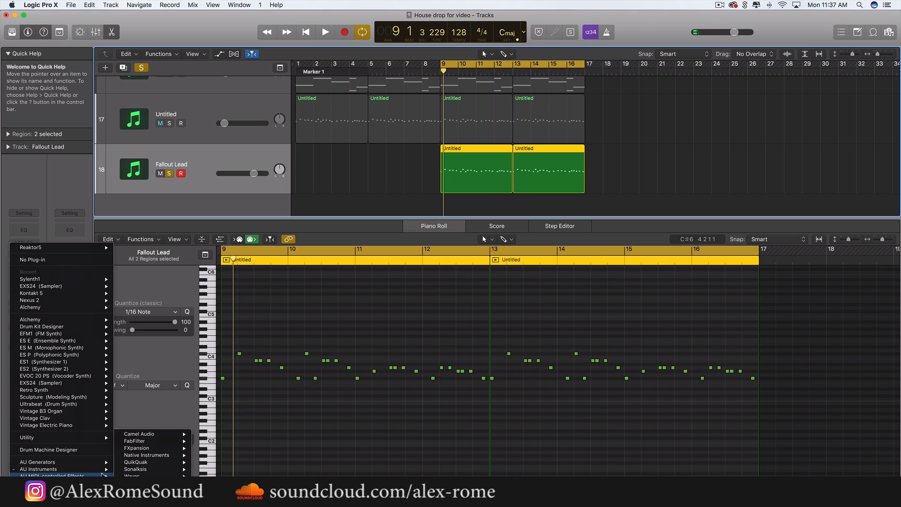
mouse_move(108, 470)
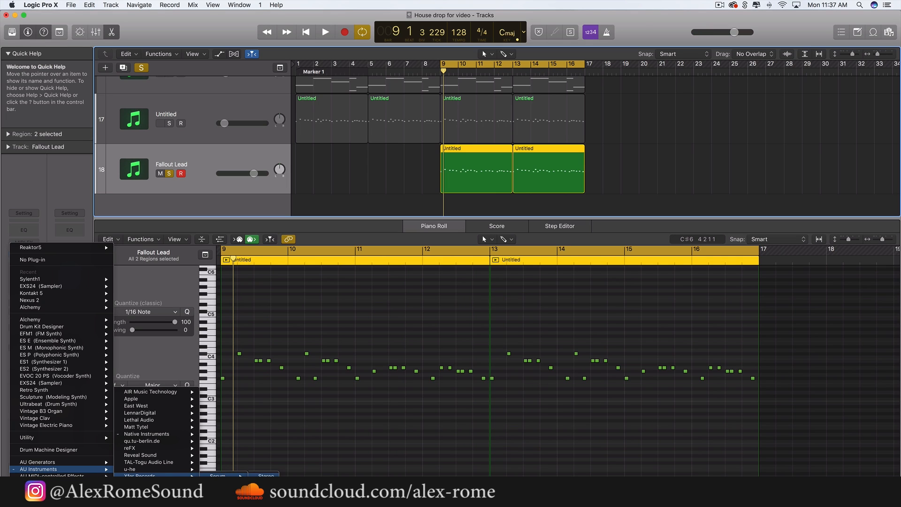
click(265, 475)
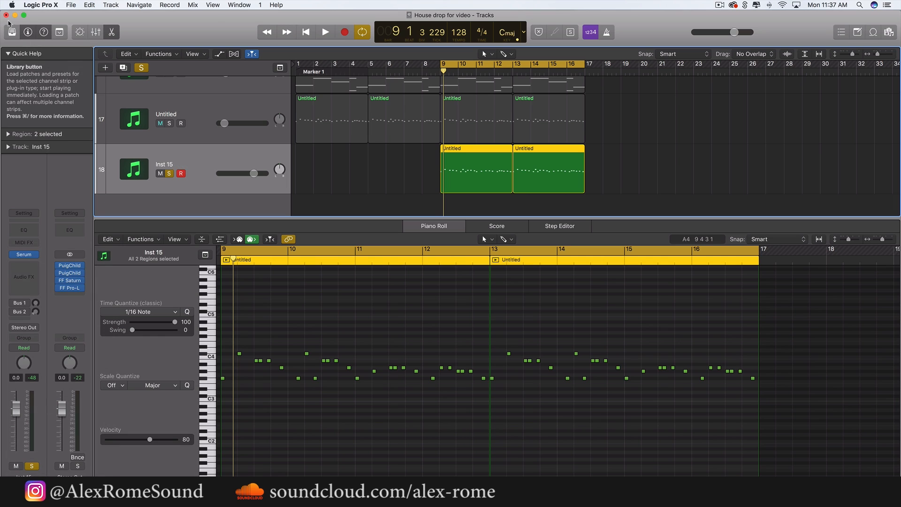
Delete the two melody regions from the Serum track, enlarge the arrangement area and unsolo the track
drag(631, 184, 496, 183)
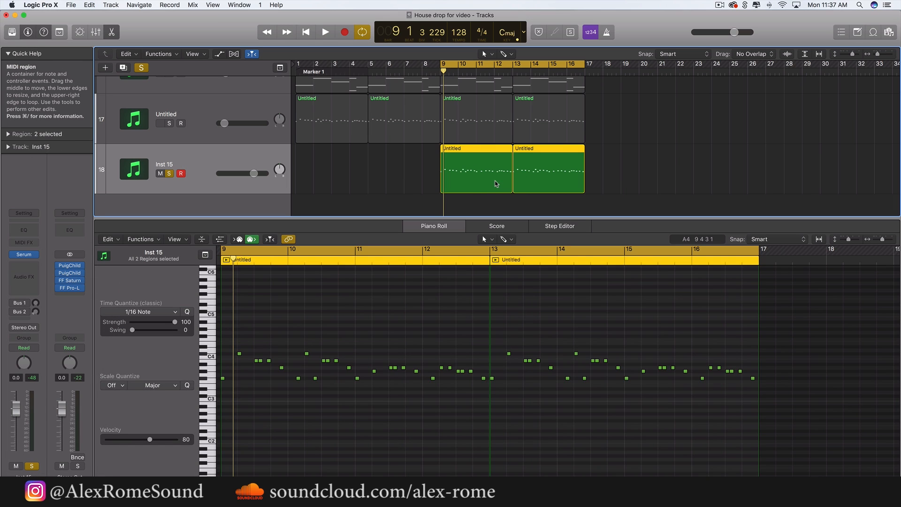
key(Delete)
scroll(495, 162, down, 6)
scroll(443, 170, up, 2)
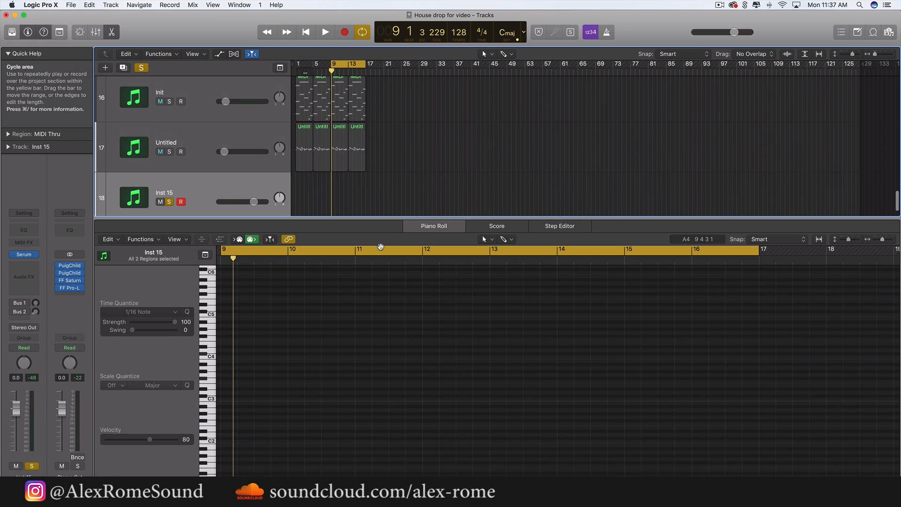
drag(393, 218, 366, 418)
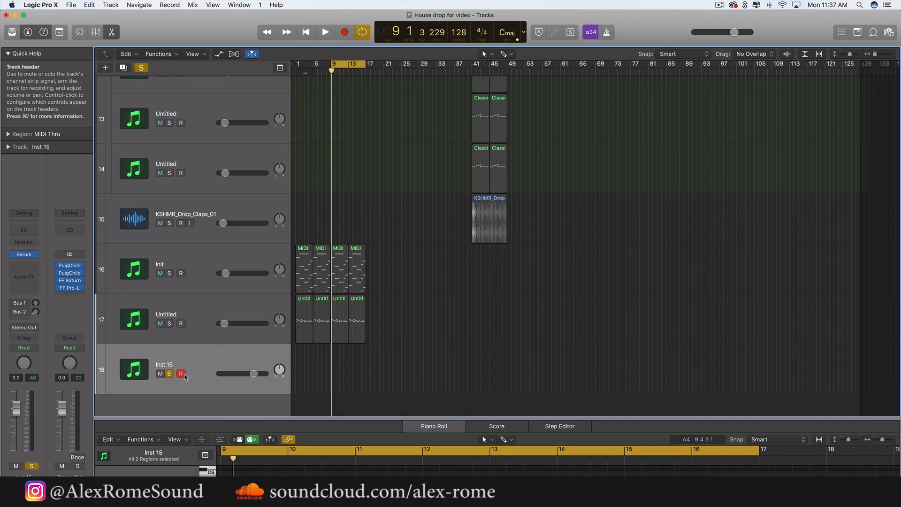
click(170, 374)
scroll(447, 253, up, 5)
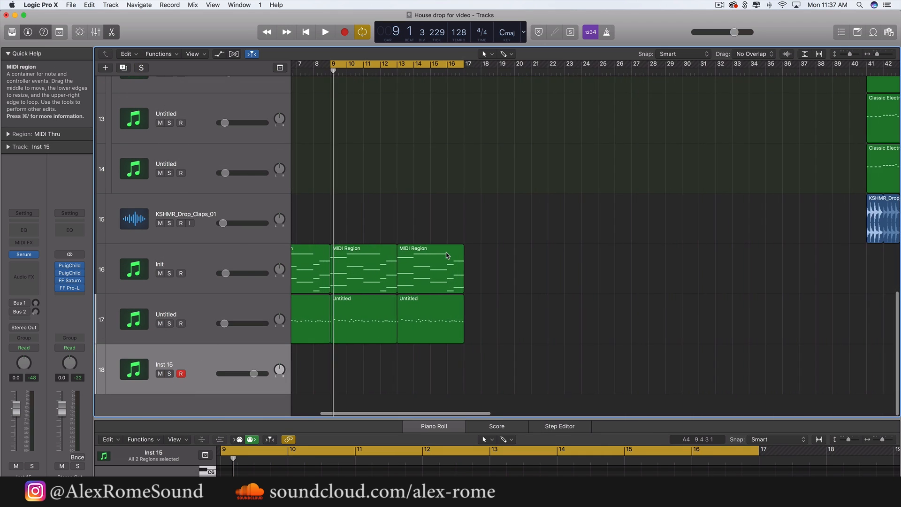
Copy the last two melody regions onto the Sum 4 track stack at bar 9 and play them in the mix
drag(565, 344, 353, 133)
key(super+r)
scroll(416, 326, down, 5)
scroll(353, 133, up, 3)
drag(353, 237, 359, 88)
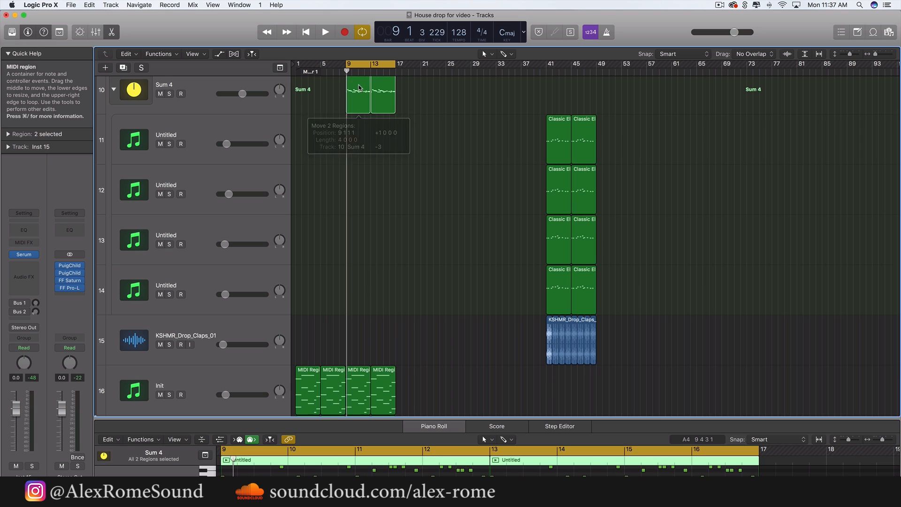
key(space)
scroll(362, 103, up, 1)
key(super+Right)
key(super+Right)
key(super+Right)
key(super+Right)
key(super+Right)
key(super+Right)
key(super+Right)
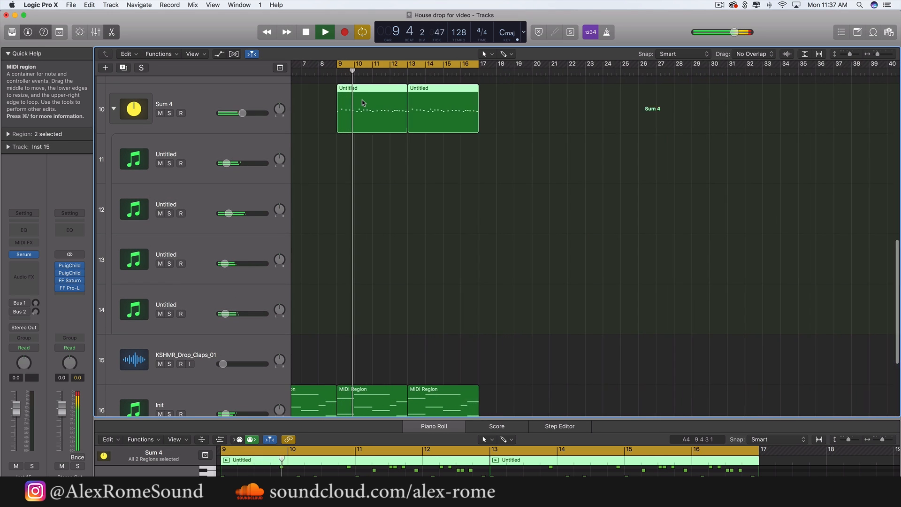
Delete the two melody regions in bars 9 through 16 from the Nexus 2 lead track
scroll(363, 103, down, 3)
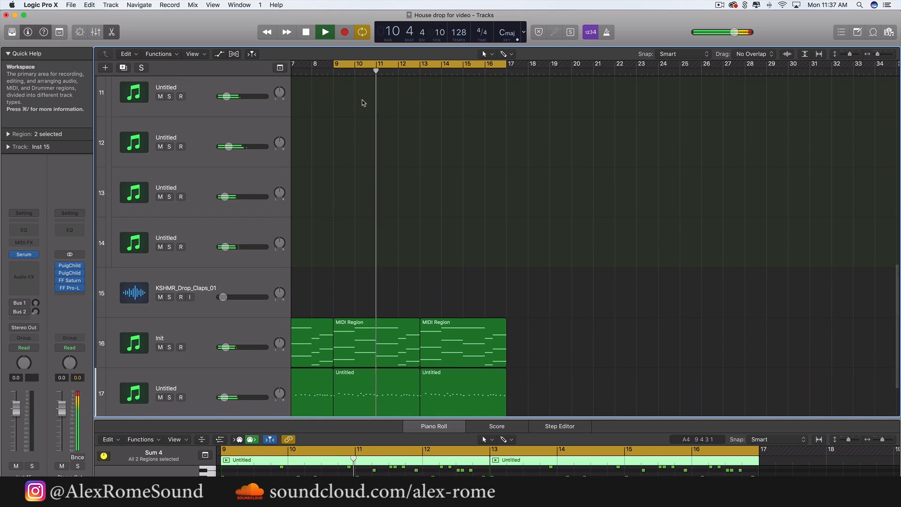
scroll(370, 185, down, 2)
drag(574, 357, 407, 314)
key(Delete)
key(super+Left)
key(super+Left)
key(super+Left)
key(super+Left)
key(super+Left)
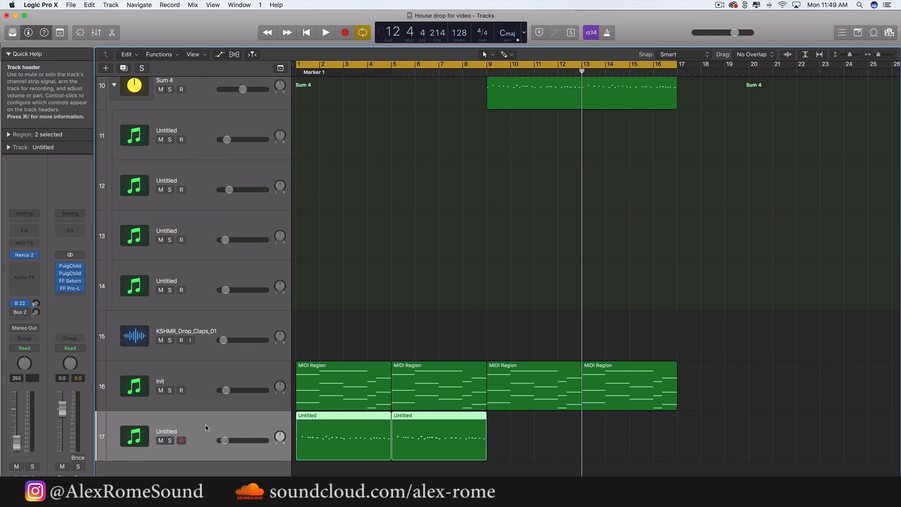
Add a new audio track below the Nexus 2 lead track
click(211, 329)
key(super+Left)
key(super+Left)
key(super+Left)
key(super+Left)
key(super+Left)
key(super+Left)
key(super+Left)
key(super+Left)
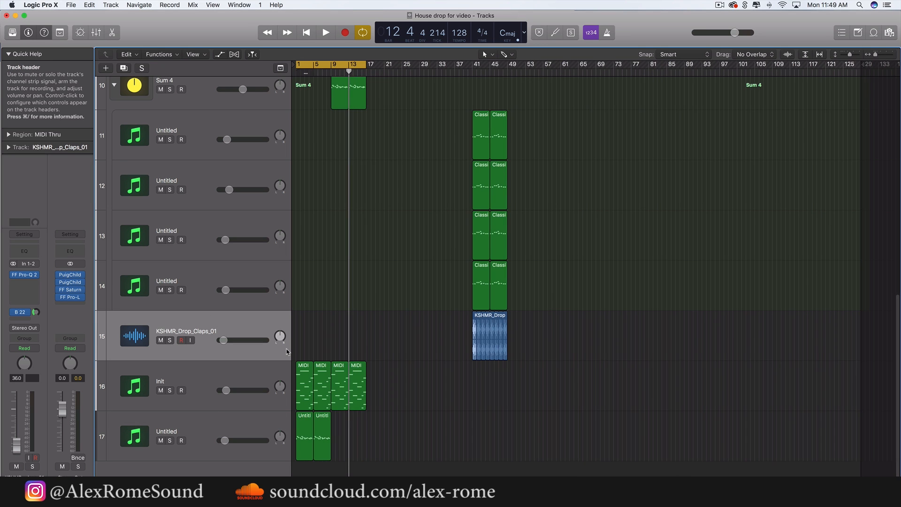
key(super+Right)
key(super+Right)
key(super+Right)
key(super+Right)
key(super+Right)
key(super+Right)
key(super+Right)
key(super+Right)
key(super+Right)
key(super+Right)
scroll(275, 422, left, 9)
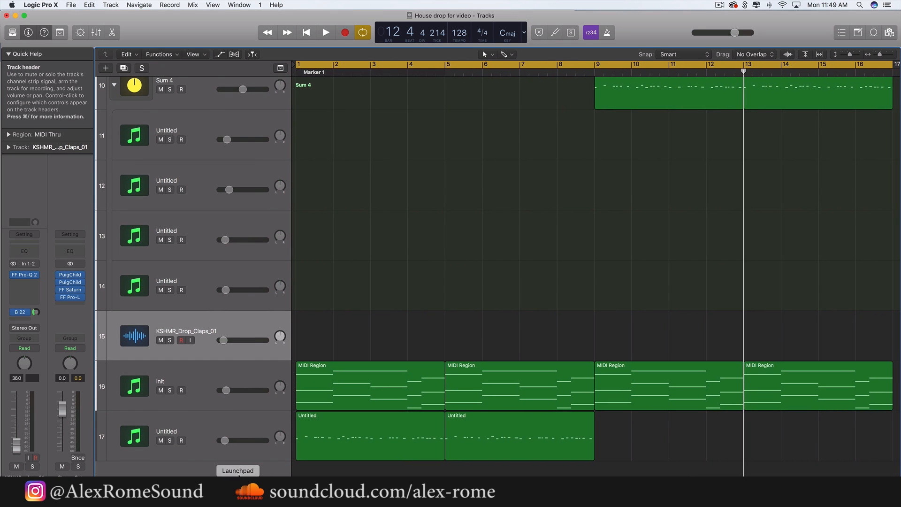
double_click(257, 466)
scroll(257, 463, up, 1)
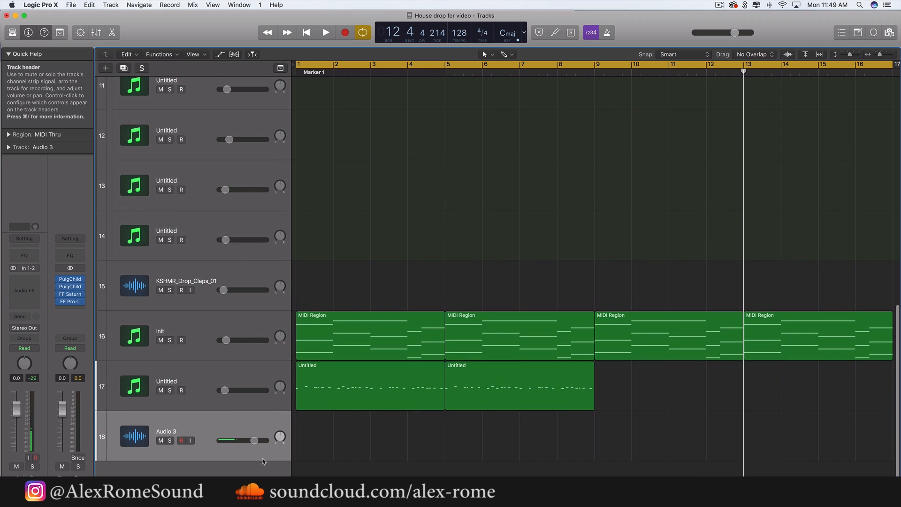
Search the Splice sound downloads for "reverse" and place EM_cymbal_swell.wav on the Audio 3 track around bar 9
click(746, 4)
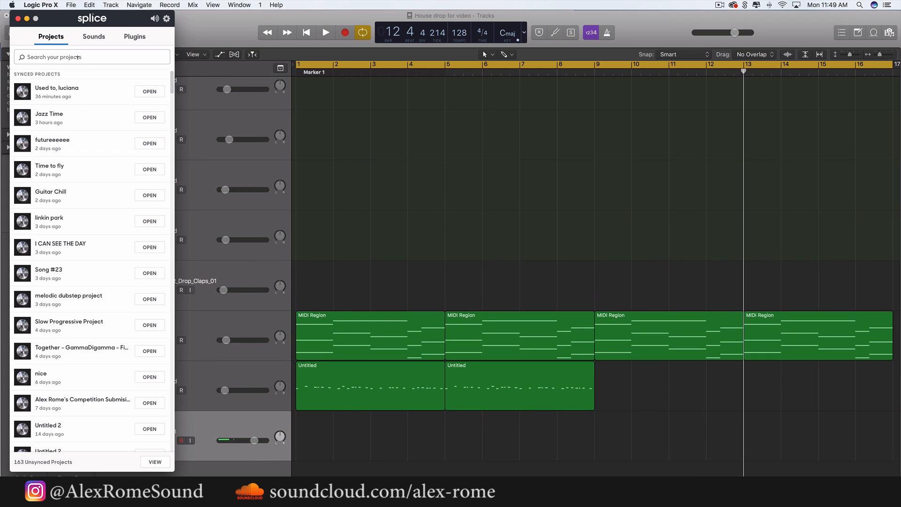
click(94, 36)
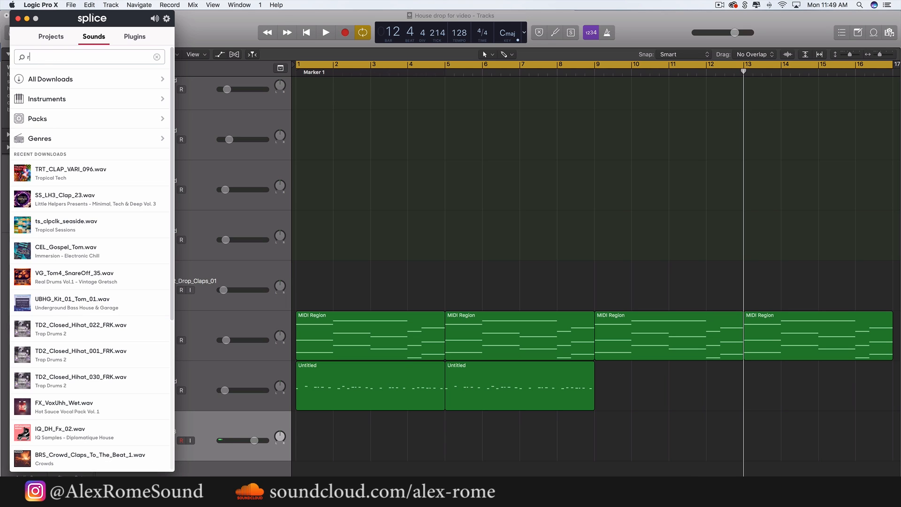
text(reverse)
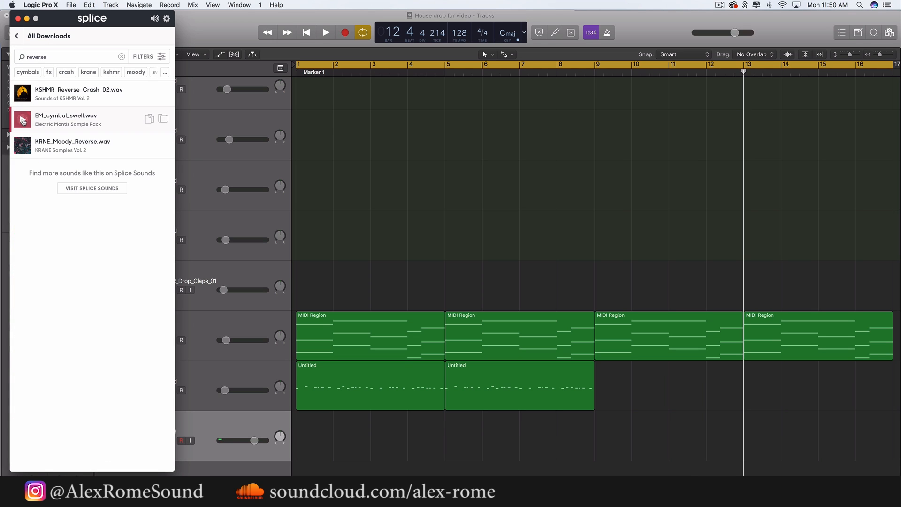
drag(419, 309, 444, 290)
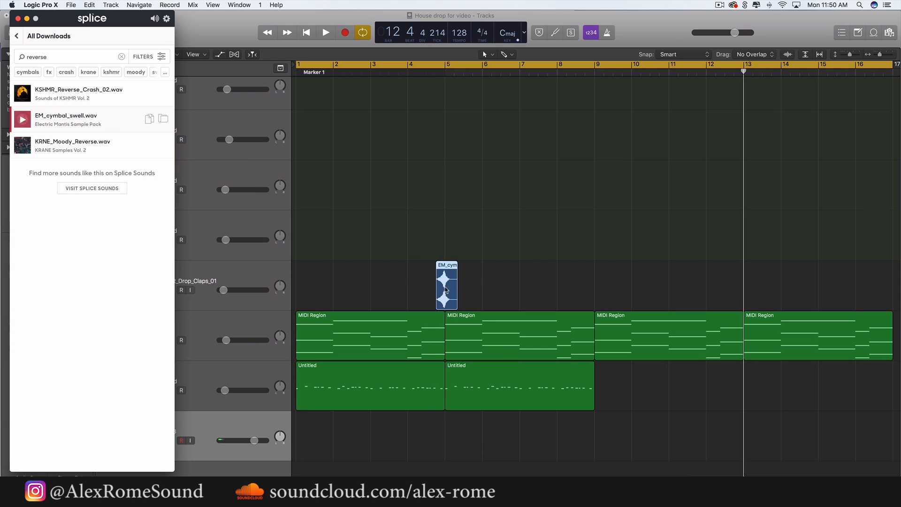
drag(532, 352, 598, 449)
click(654, 452)
Trim the cymbal swell's tail at its peak and make the region end exactly at bar 9
key(super+Right)
key(super+Right)
key(super+Right)
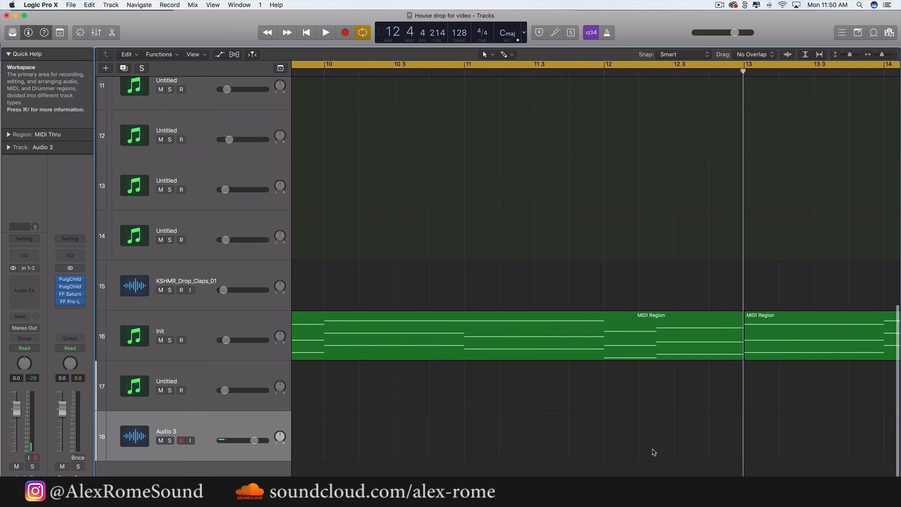
scroll(654, 453, left, 7)
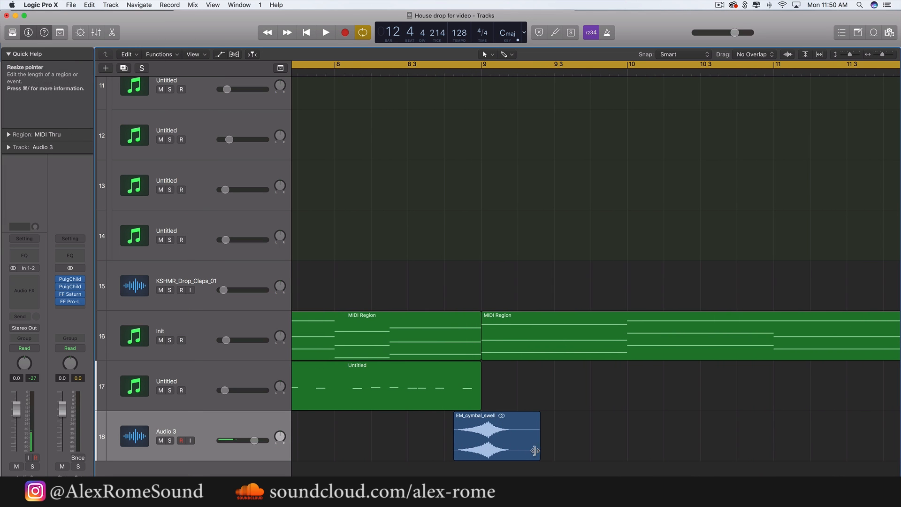
drag(535, 453, 479, 447)
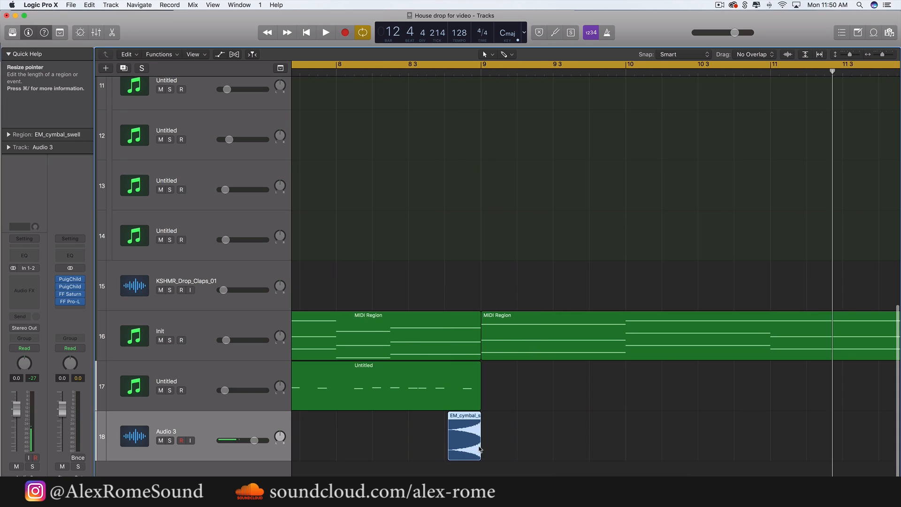
Set the cycle range to bars 8 through 16 and balance the Audio 3 track at about -23.5 dB during playback
key(super+Left)
key(super+Left)
key(super+Left)
drag(409, 67, 897, 69)
scroll(583, 326, down, 2)
drag(254, 441, 226, 442)
key(space)
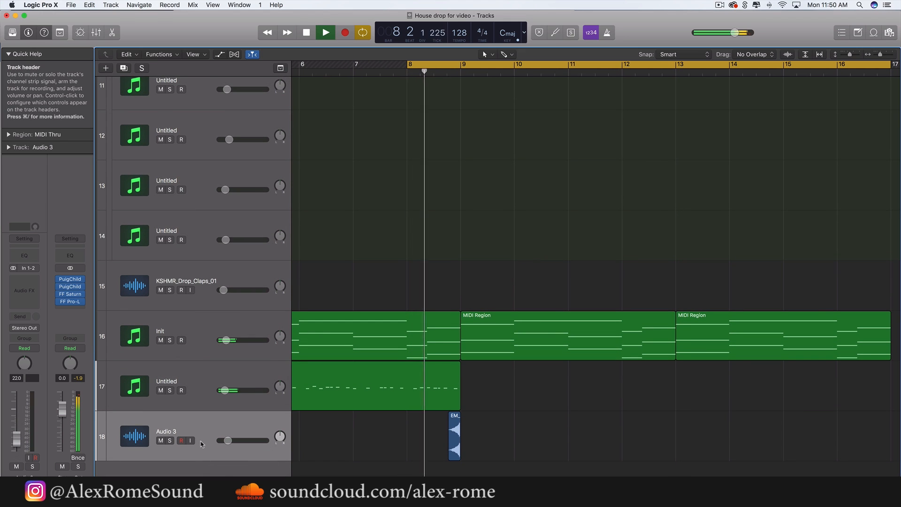
key(space)
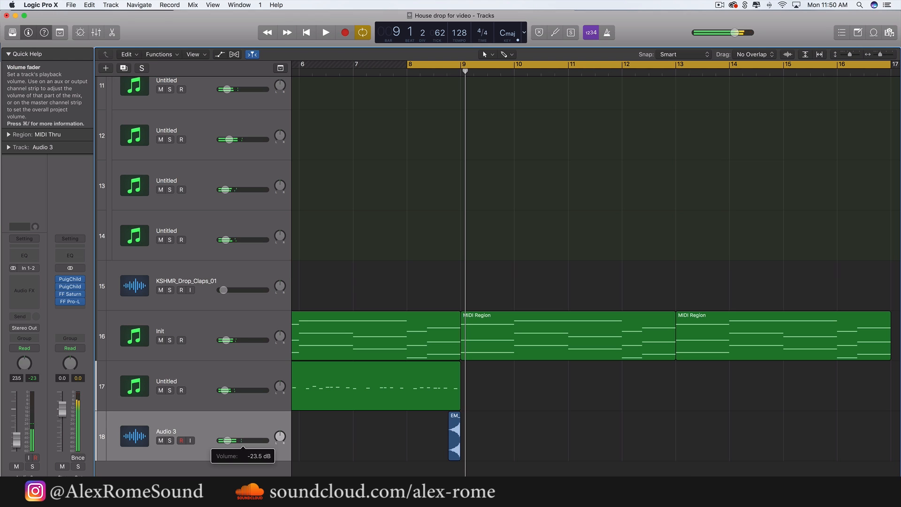
Add another audio track below Audio 3
key(alt+super+a)
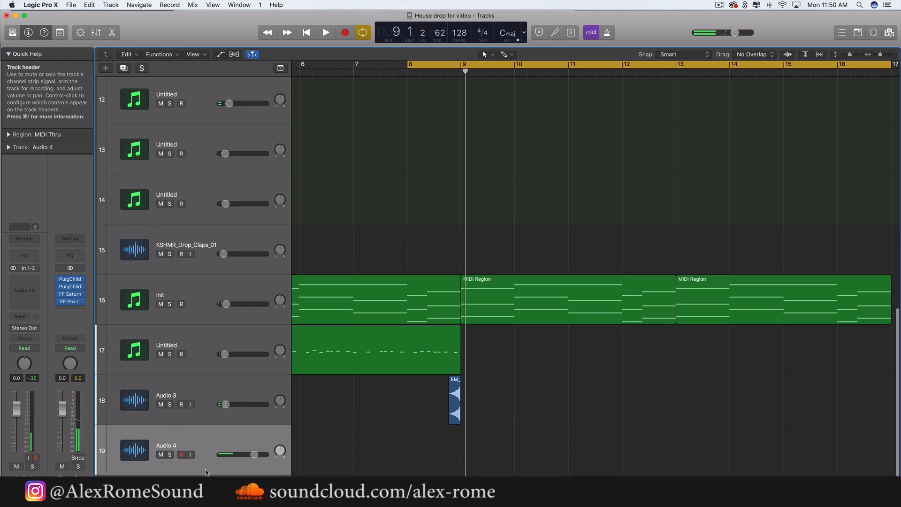
click(72, 6)
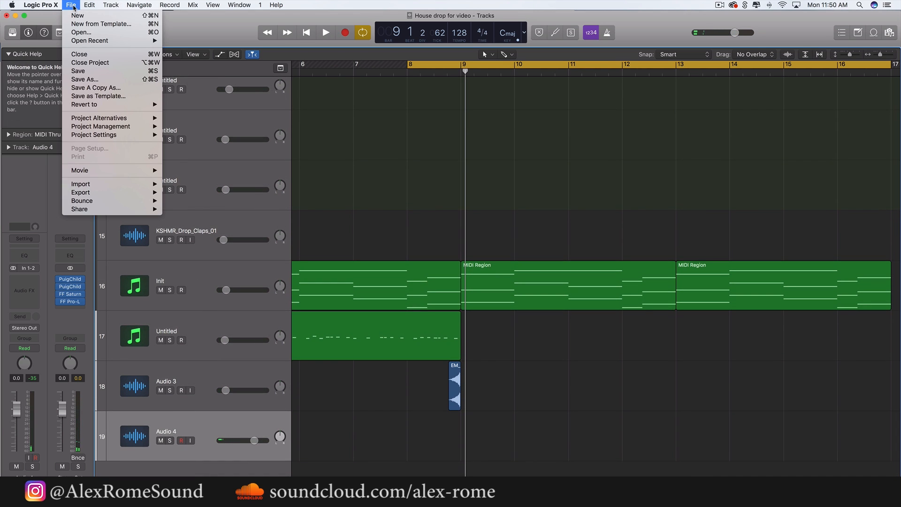
mouse_move(123, 188)
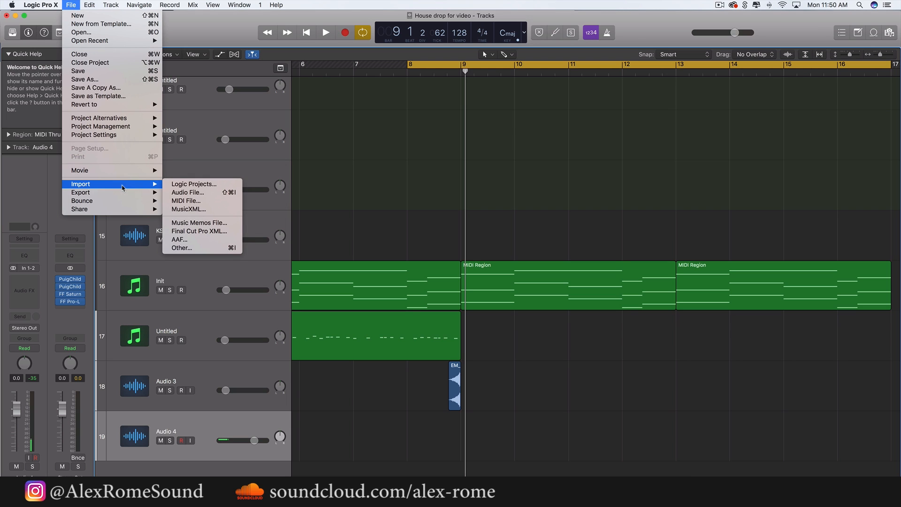
click(370, 161)
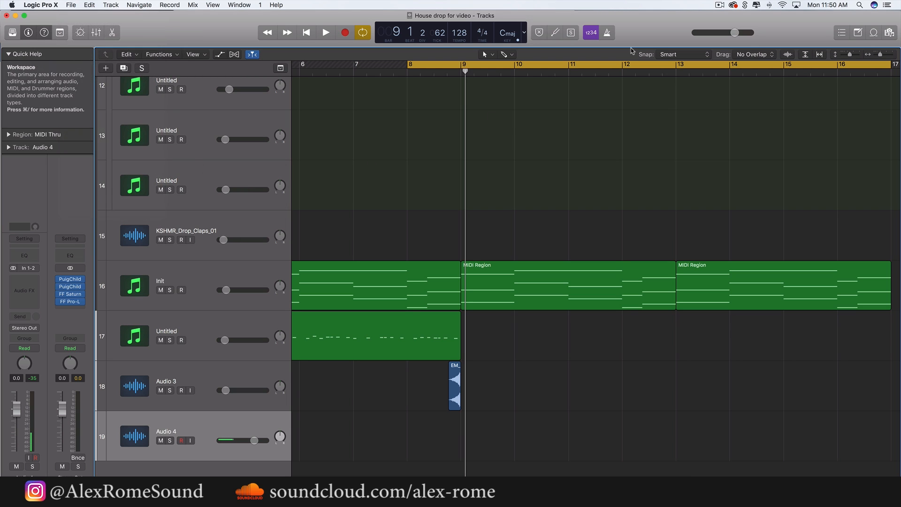
Search Splice for "kick", place WA_Dubstep_KICK_35.wav on the new track at bar 9 and set its volume to -20 dB
click(746, 5)
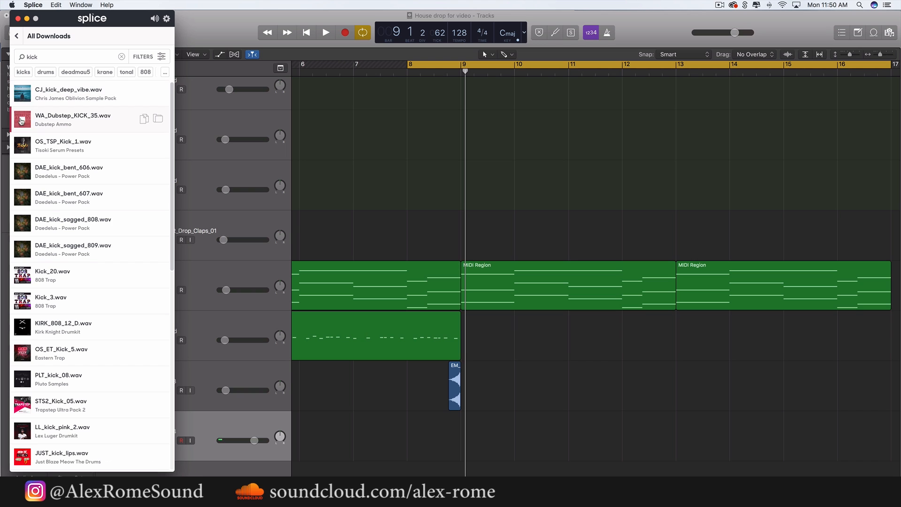
drag(461, 414, 447, 440)
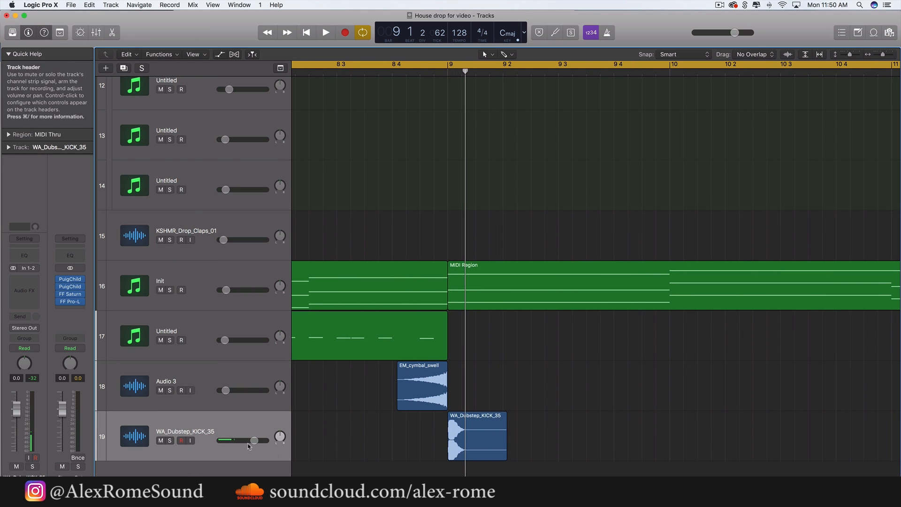
drag(254, 440, 229, 441)
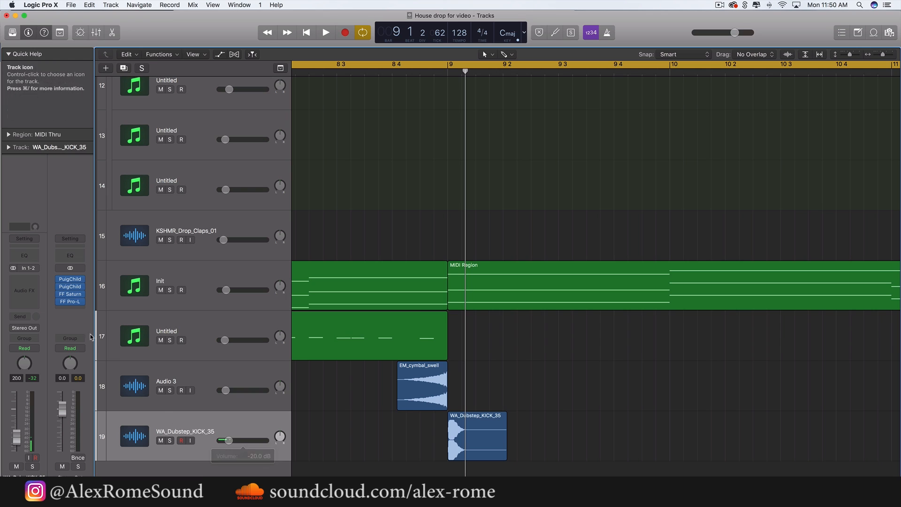
Insert ValhallaVintageVerb on the kick track, set its mix to about 21% and close the plug-in window
click(29, 282)
mouse_move(46, 433)
mouse_move(167, 450)
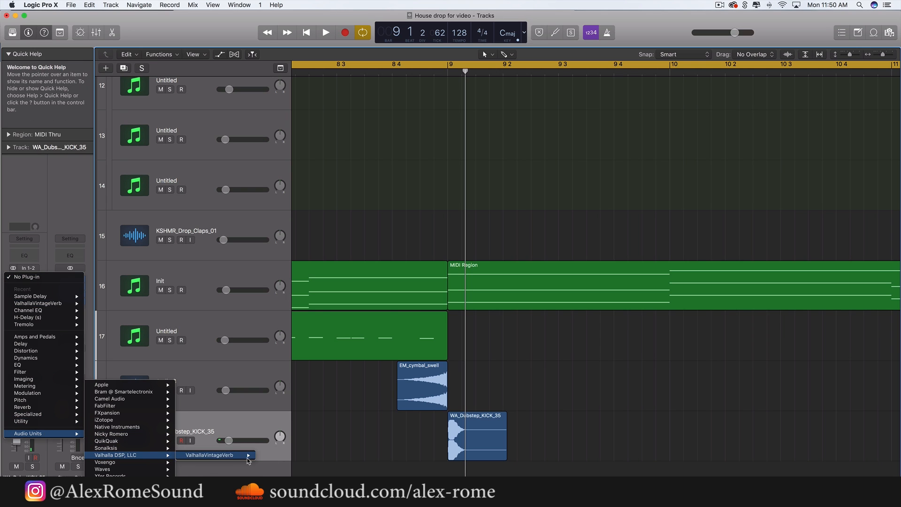
click(274, 456)
drag(44, 161, 49, 209)
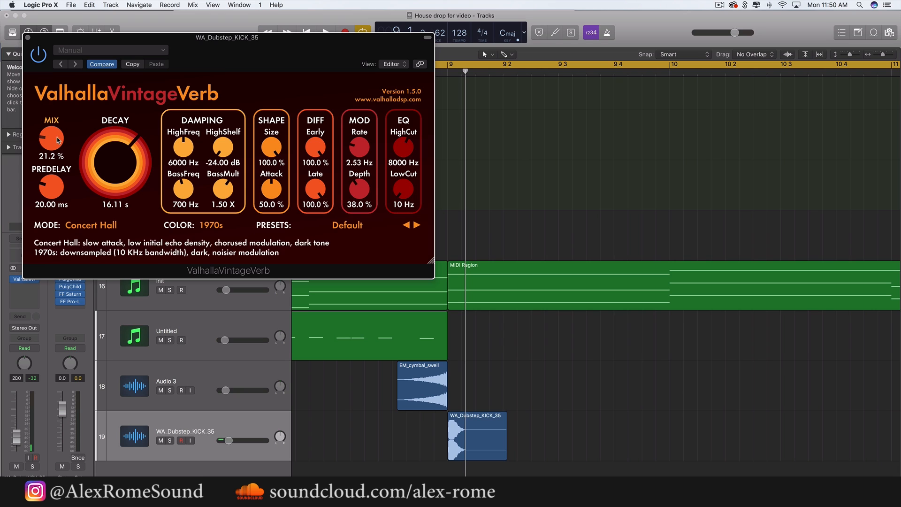
drag(51, 141, 53, 136)
click(28, 37)
Insert a Channel EQ after the reverb on the kick track
click(22, 294)
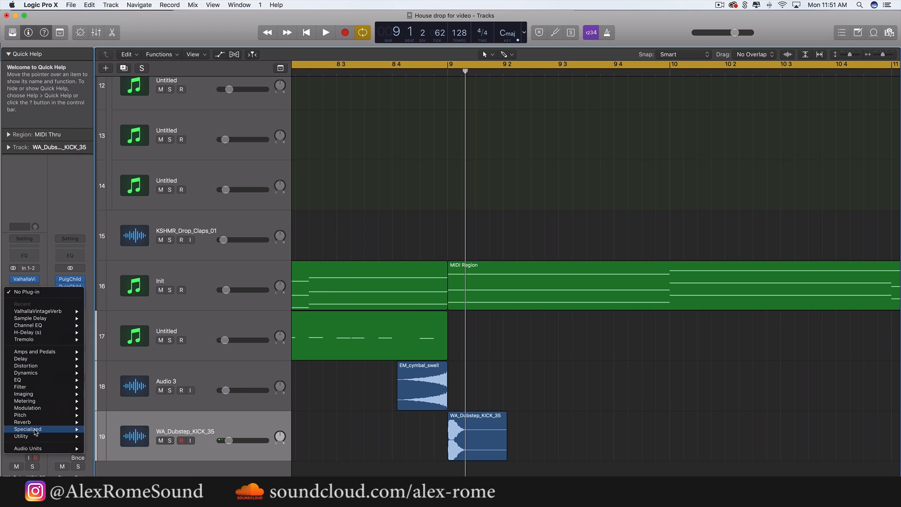
mouse_move(65, 379)
mouse_move(123, 383)
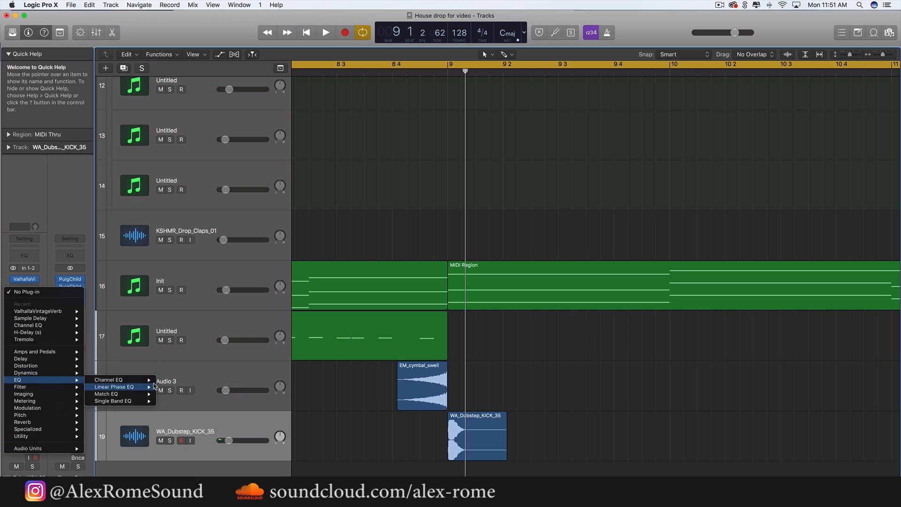
click(169, 383)
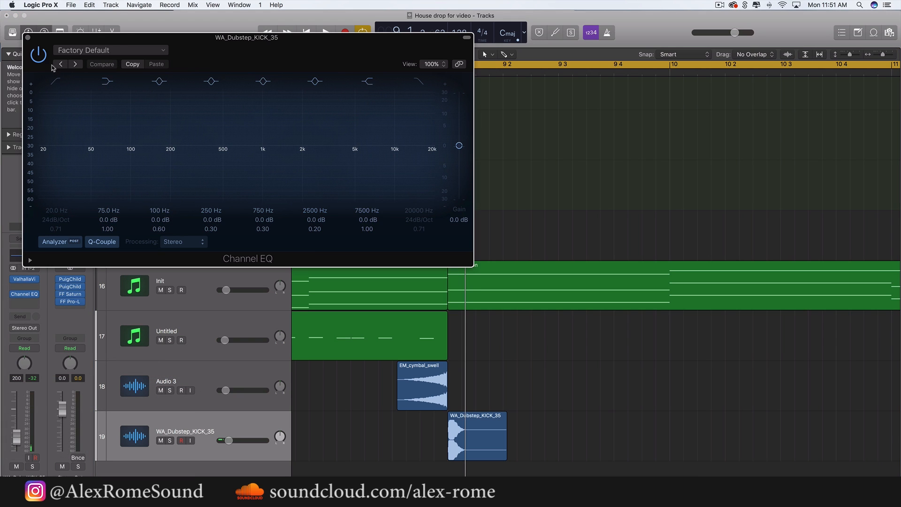
Enable the low-cut and high-cut bands of the kick's Channel EQ, set the high cut to 930 Hz, and play the transition
click(57, 82)
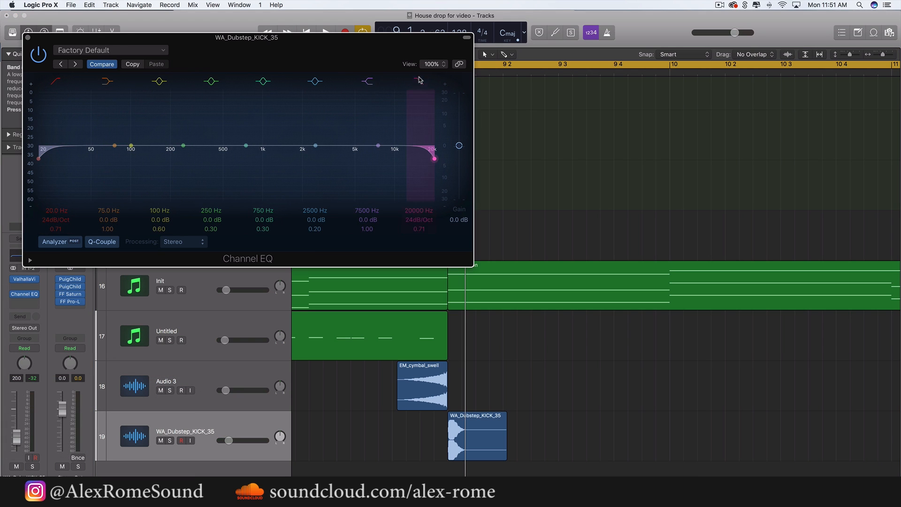
drag(395, 173, 231, 188)
key(space)
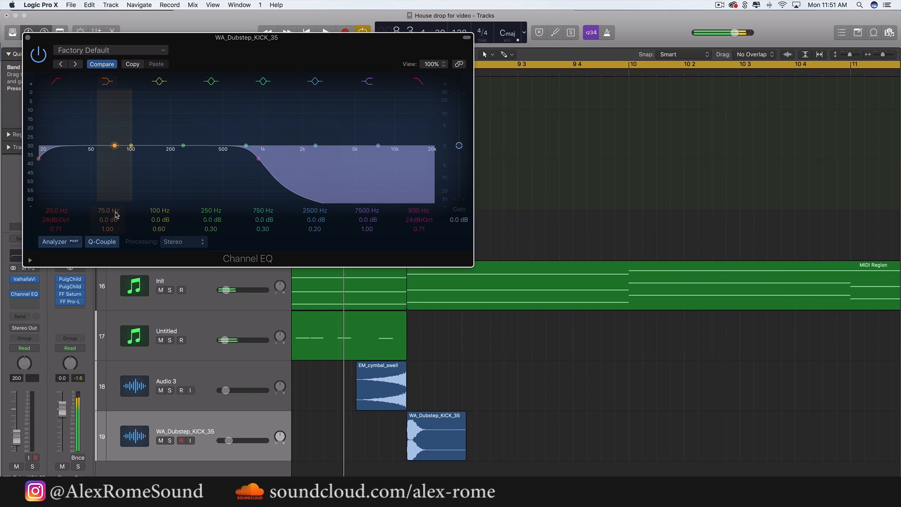
Close the EQ window, set the kick track's volume to -22.5 dB during playback, and stop
click(27, 37)
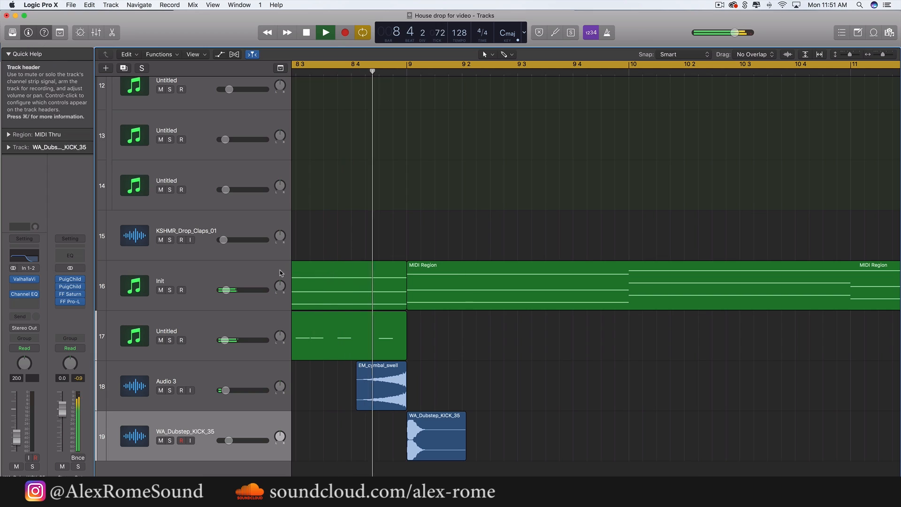
drag(229, 440, 229, 444)
key(space)
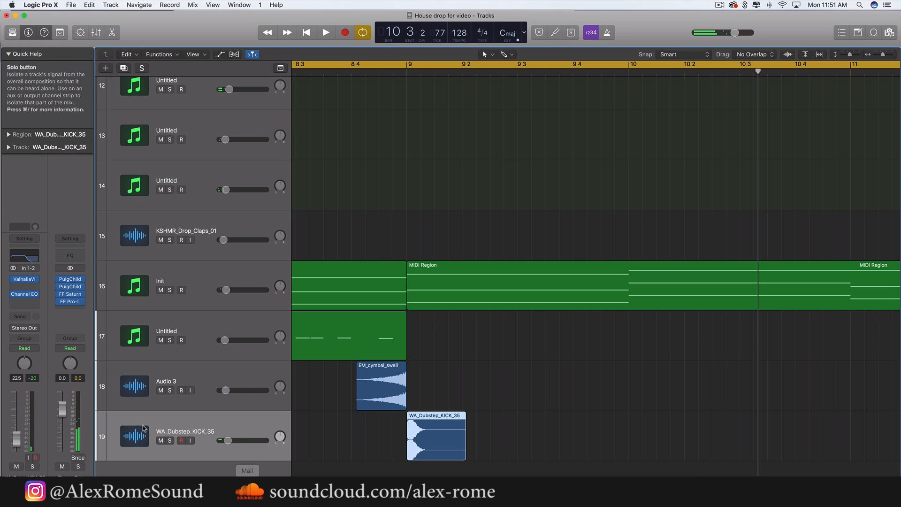
Set the low cut of the kick's Channel EQ to about 106 Hz, adjust its slope, and close the plug-in window
click(22, 296)
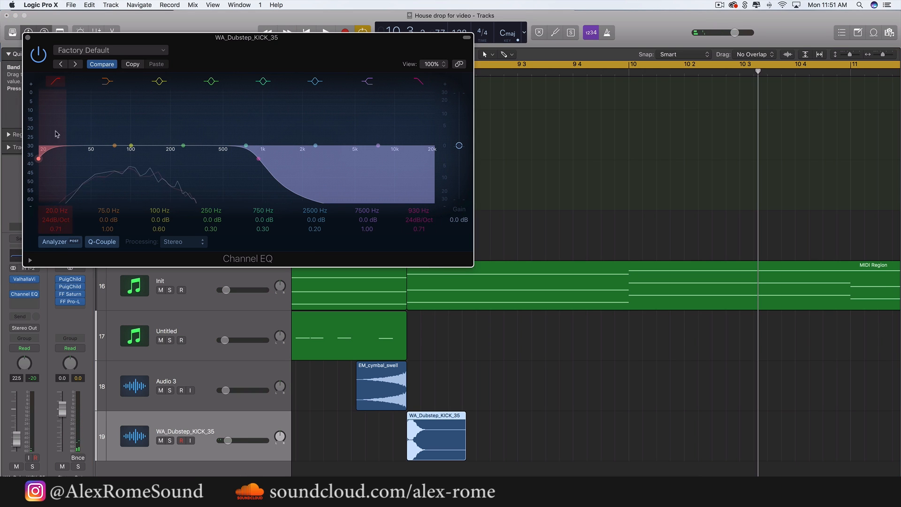
drag(52, 161, 154, 161)
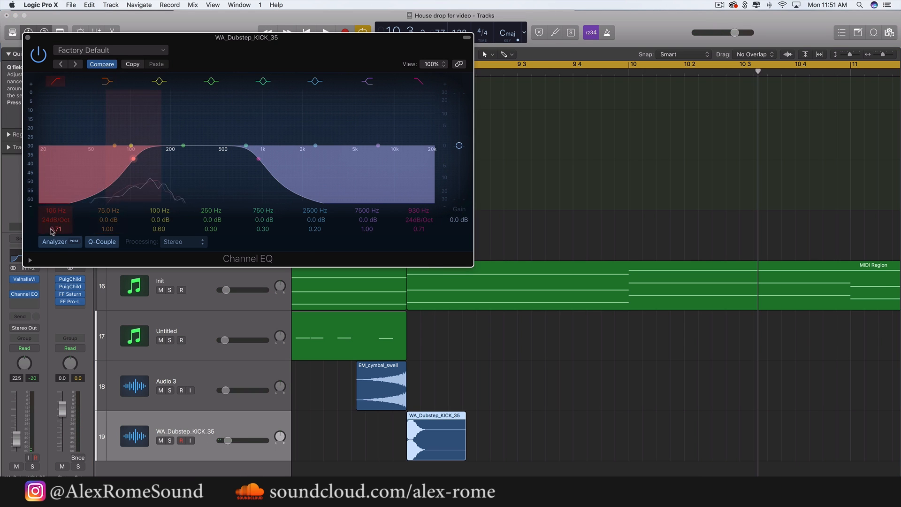
drag(52, 222, 52, 207)
click(28, 38)
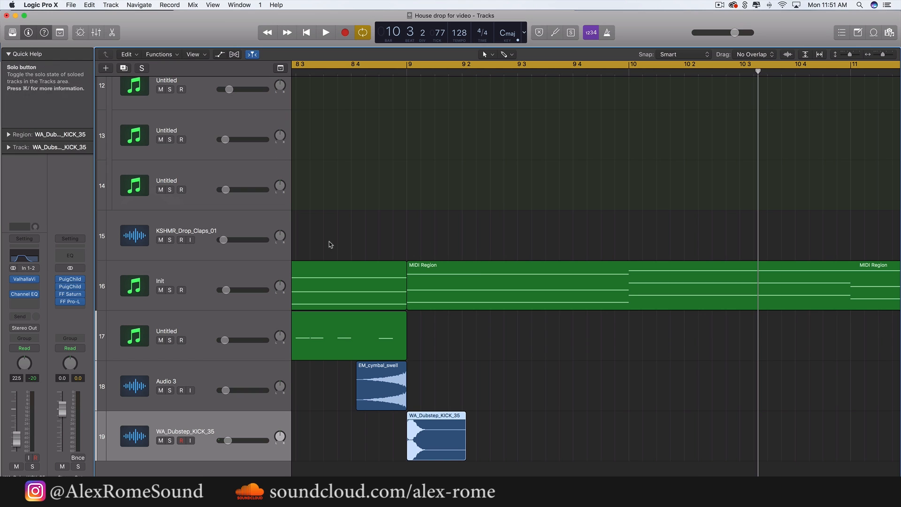
Copy the lowest notes of the two Init chord regions between bars 9 and 17 and close the piano roll
key(super+Left)
key(super+Left)
key(super+Left)
key(super+Left)
key(super+Left)
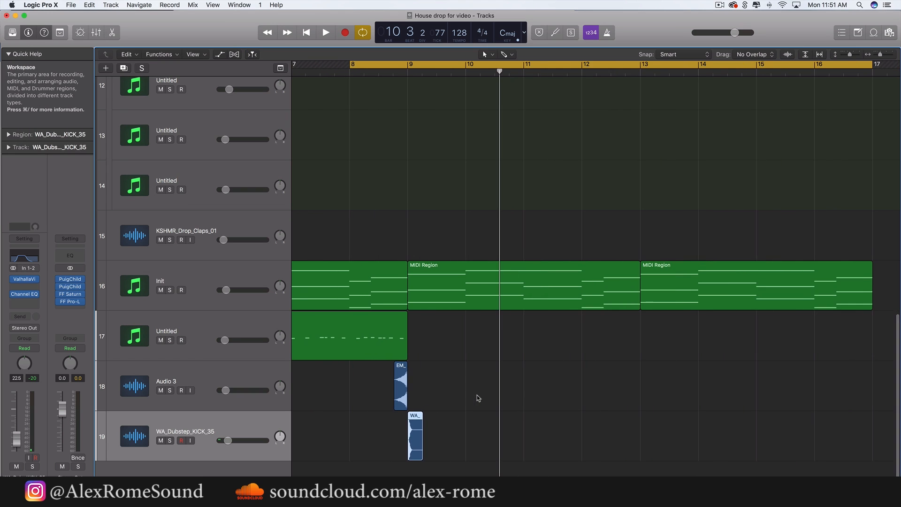
drag(629, 350, 458, 277)
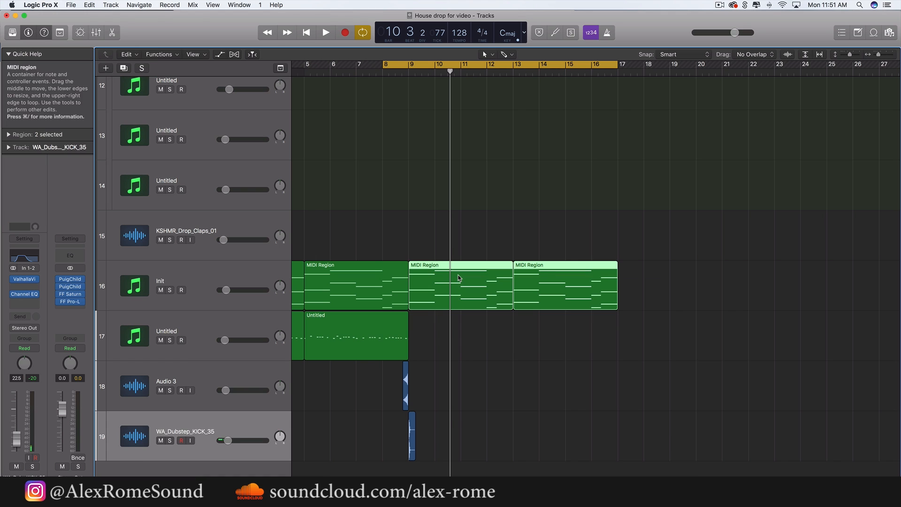
key(p)
drag(457, 418, 457, 126)
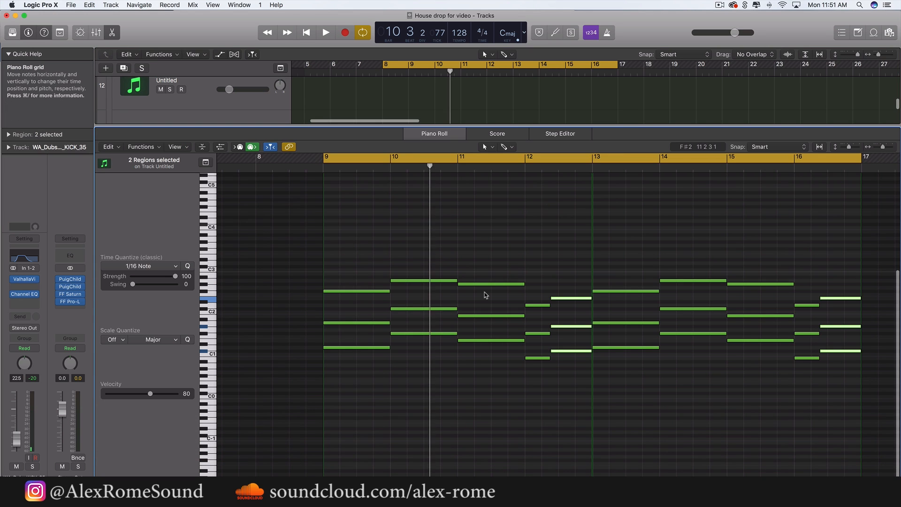
drag(683, 378, 355, 331)
click(406, 123)
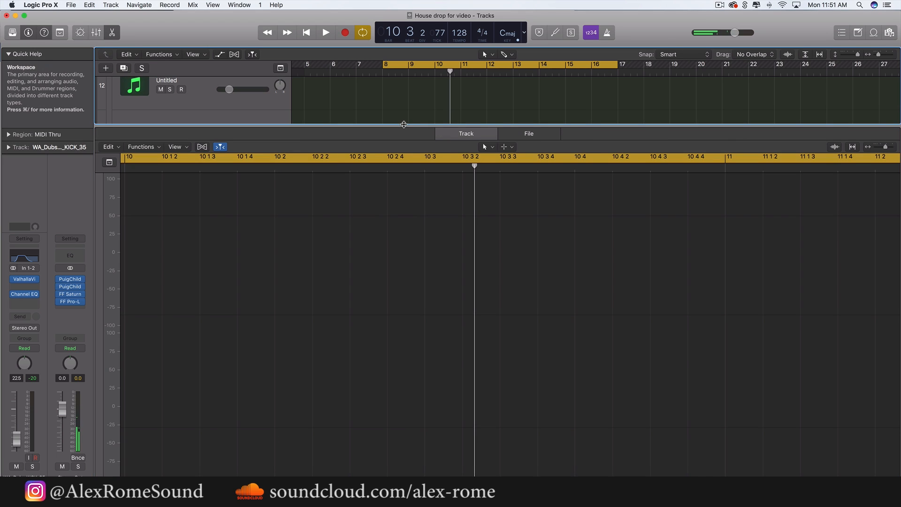
key(e)
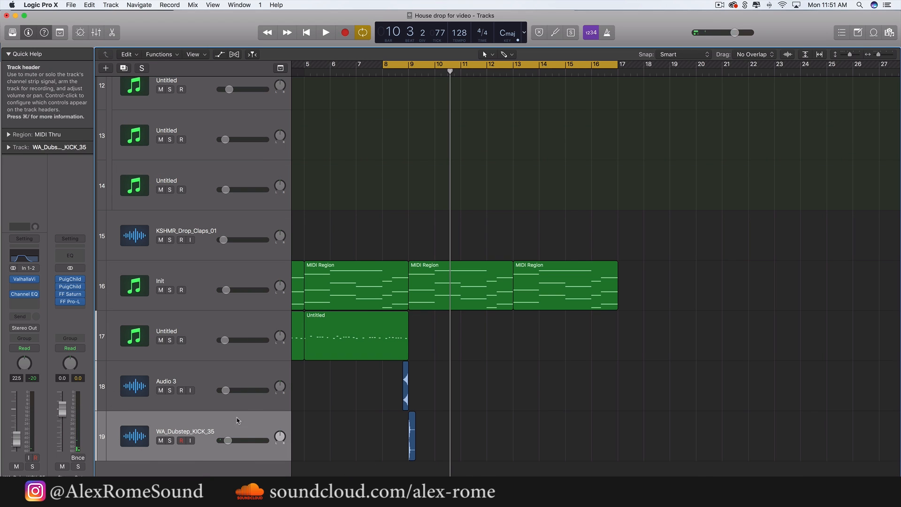
Add a software instrument track below the kick track and paste the copied notes onto it at bar 9
click(218, 328)
double_click(218, 468)
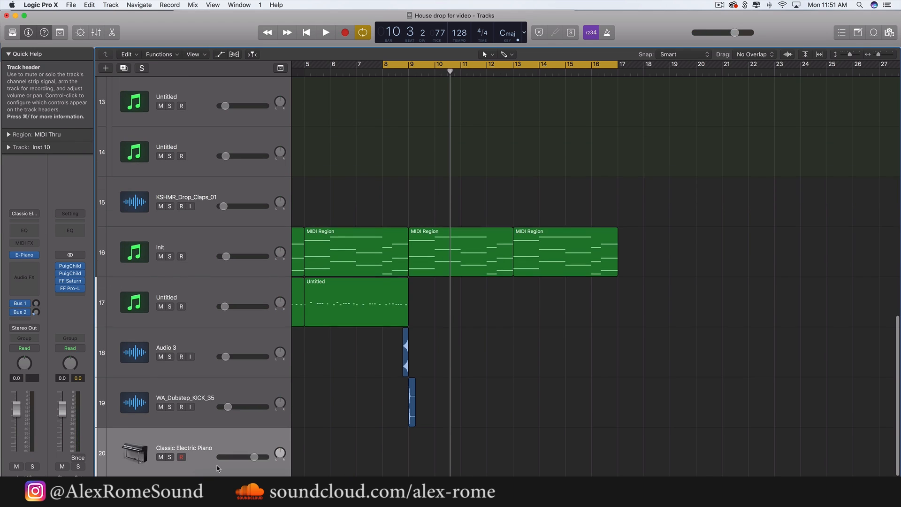
drag(415, 70, 409, 71)
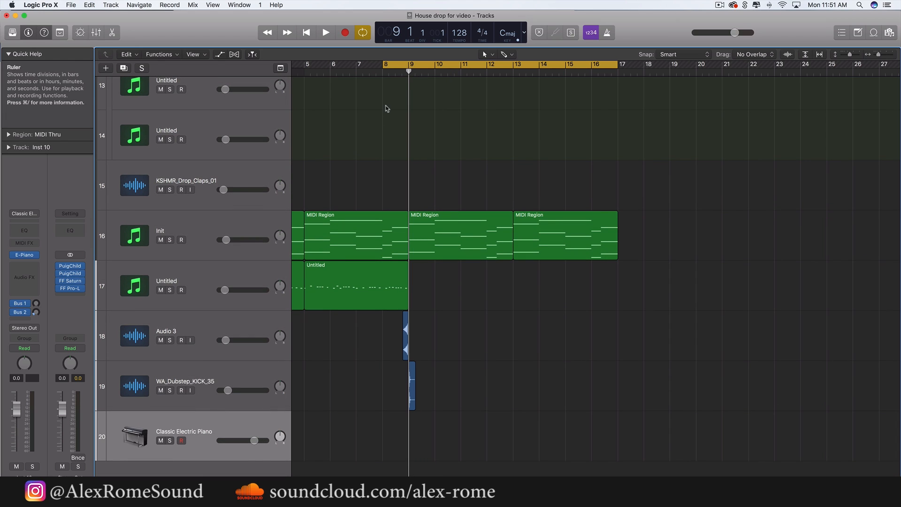
key(super+v)
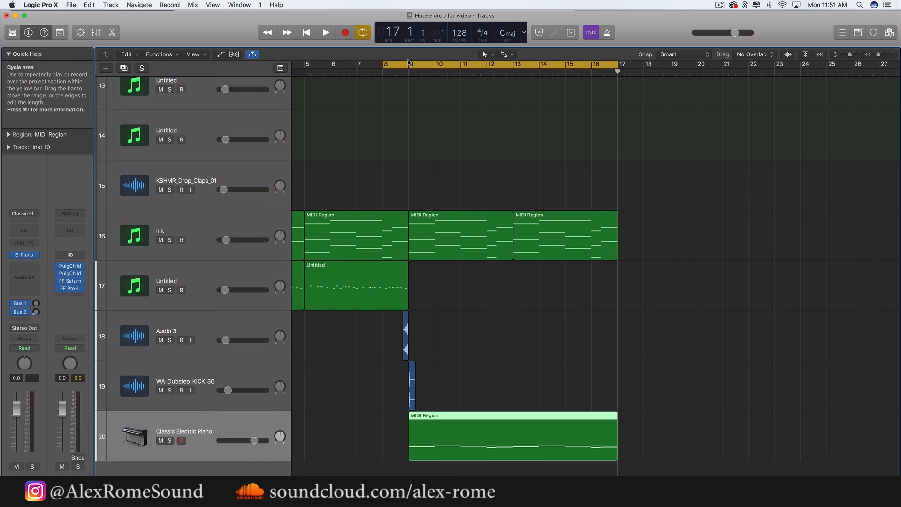
Move the cycle area to start at bar 9 and delete the pasted region's upper notes at bars 12 and 16
drag(408, 62, 450, 65)
drag(432, 60, 434, 60)
double_click(502, 427)
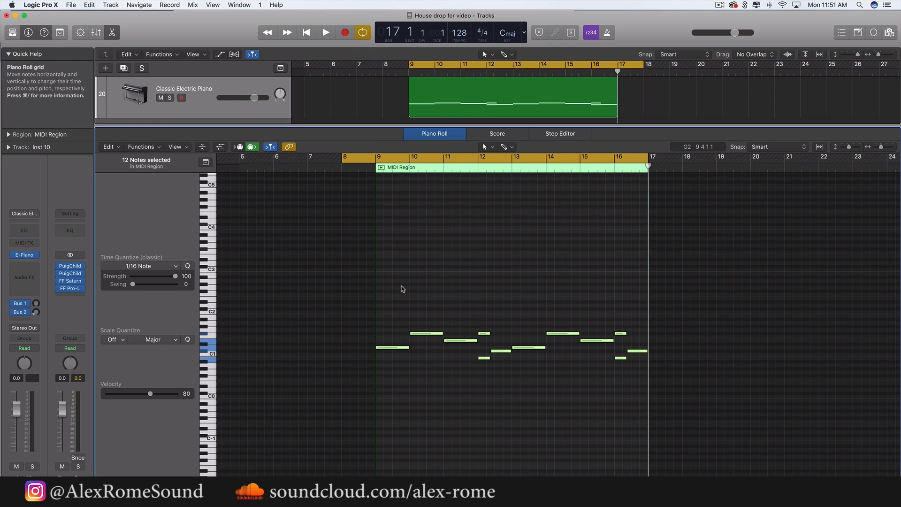
drag(401, 285, 662, 416)
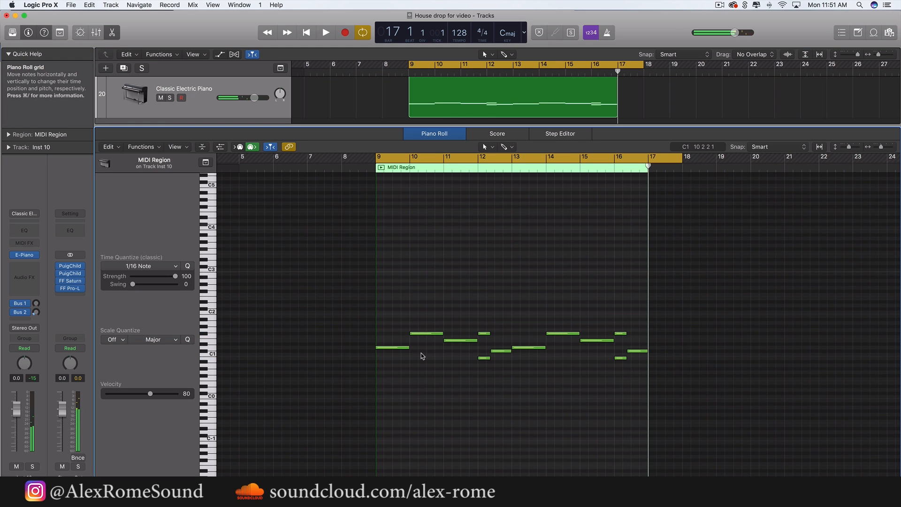
key(Delete)
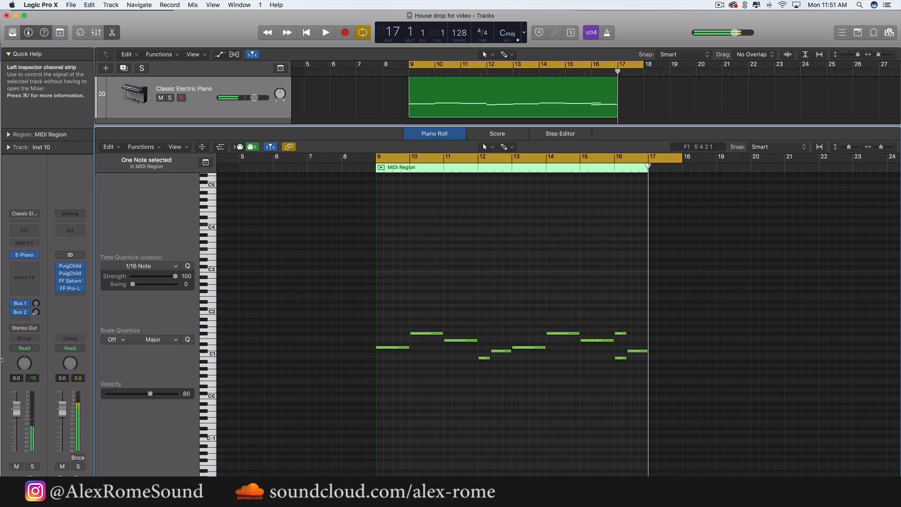
click(621, 334)
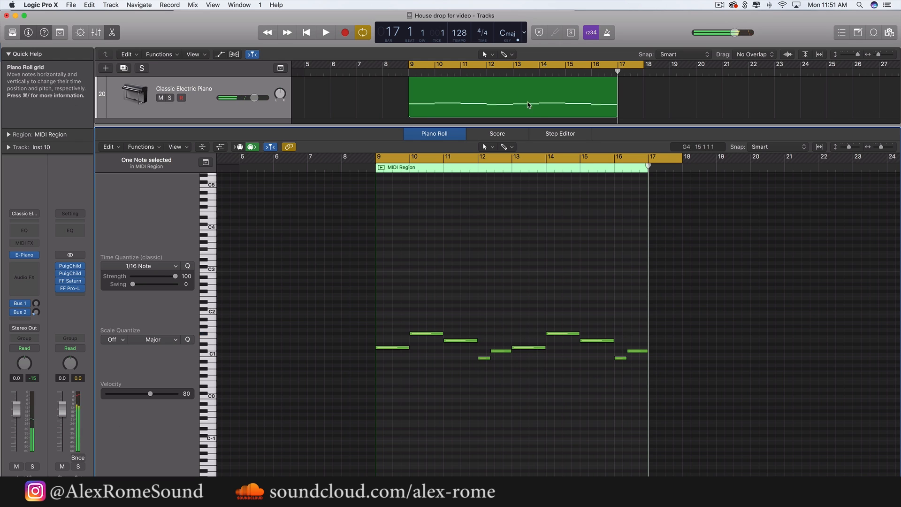
drag(495, 125, 494, 493)
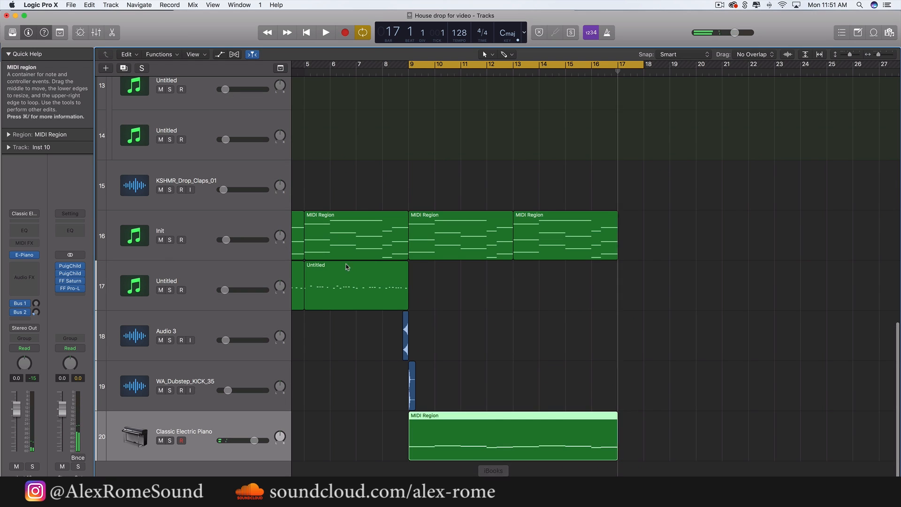
Set the new instrument track's volume to -23 dB and replace its electric piano with Sylenth1
drag(254, 440, 200, 441)
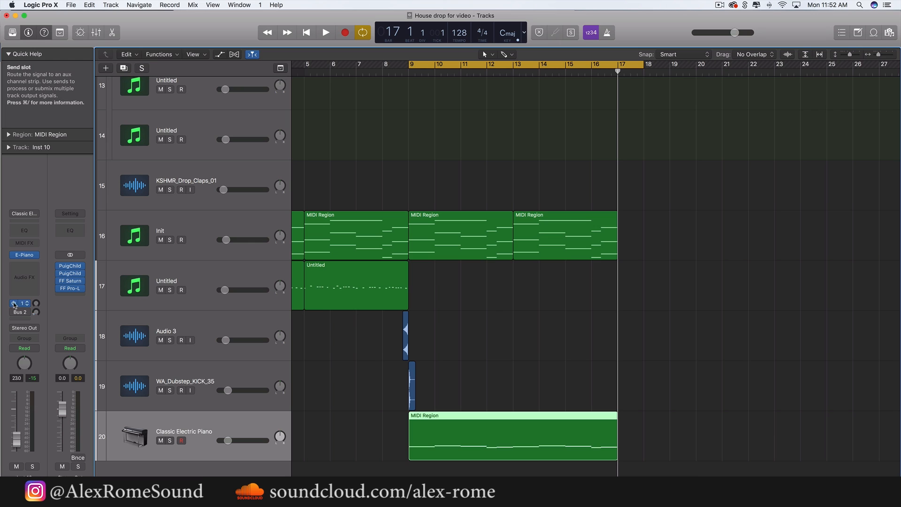
click(33, 258)
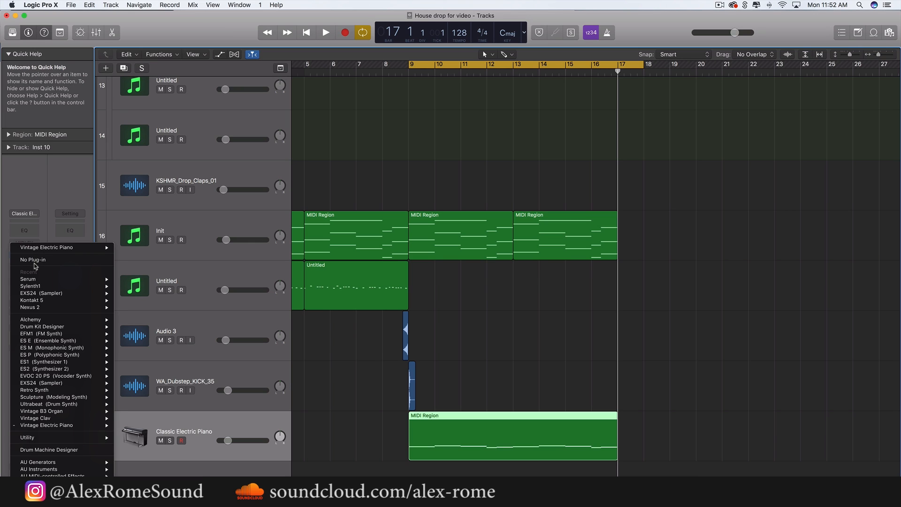
mouse_move(37, 471)
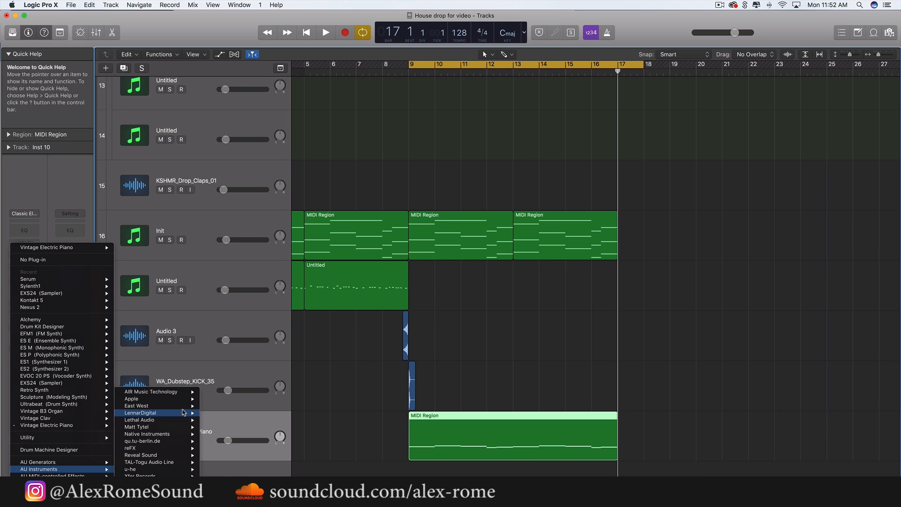
click(266, 414)
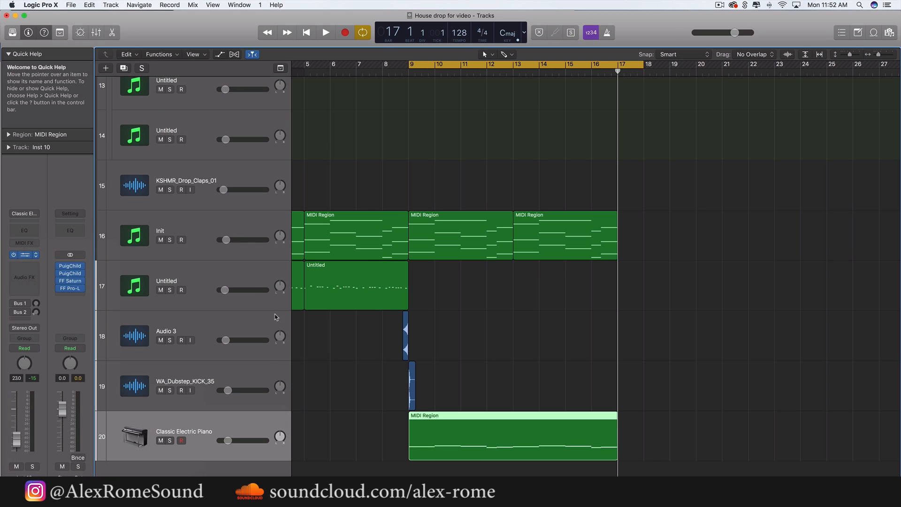
Clear the ARP 303 Saw preset in Sylenth1 to start from an initialised patch
click(156, 155)
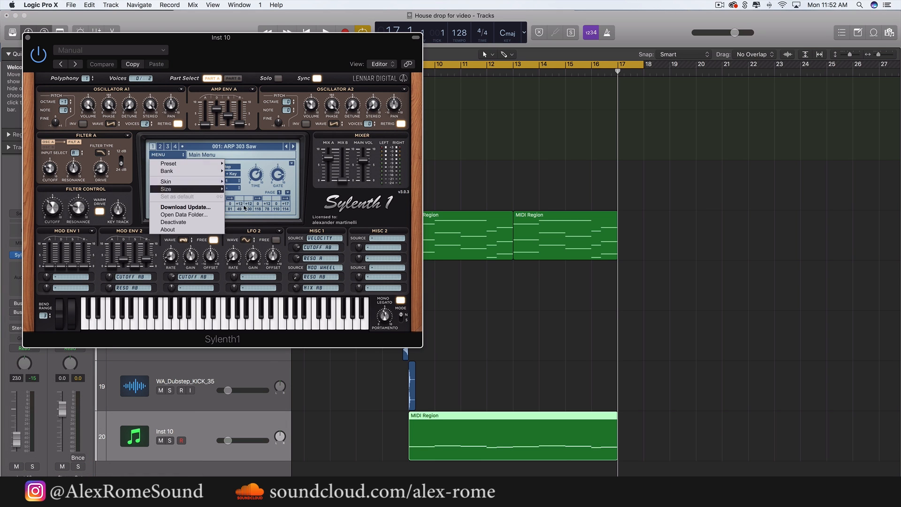
mouse_move(212, 166)
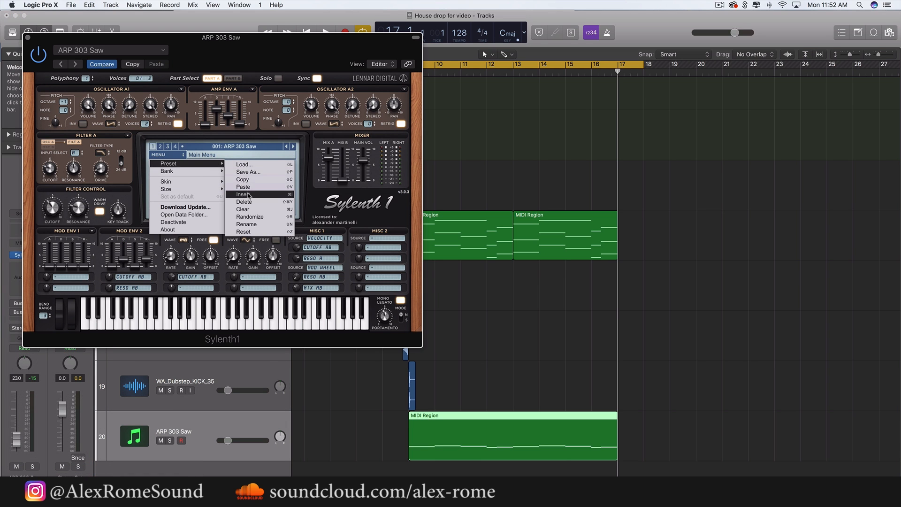
click(243, 209)
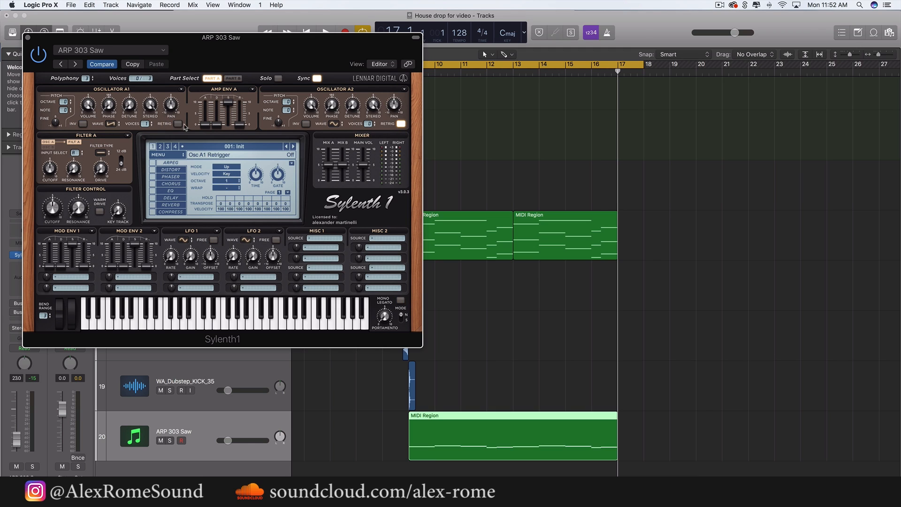
Set Filter A to Lowpass with a cutoff of about 3.3 and assign Mod Env 1 to Cutoff A
click(101, 152)
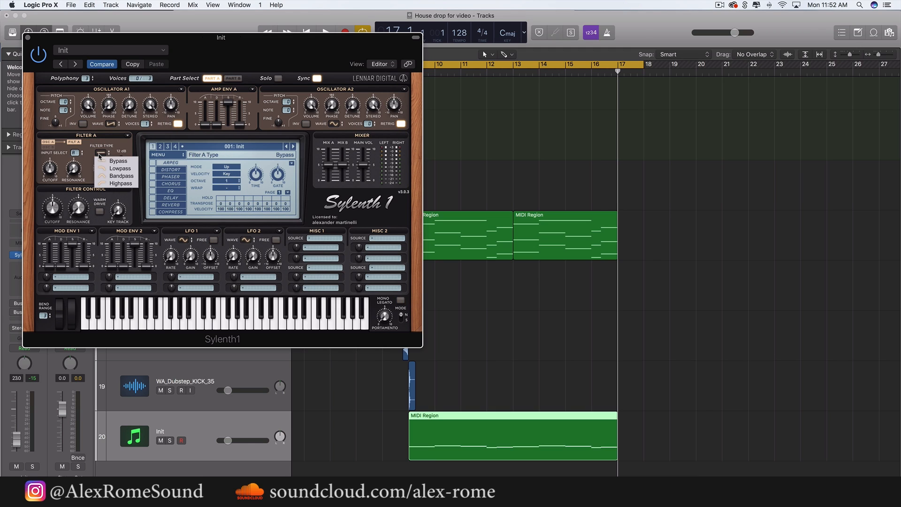
click(106, 169)
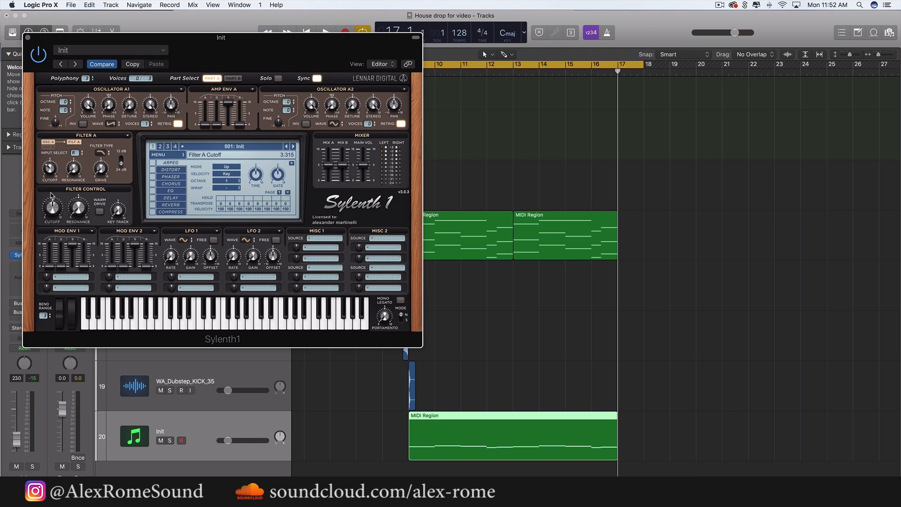
click(67, 279)
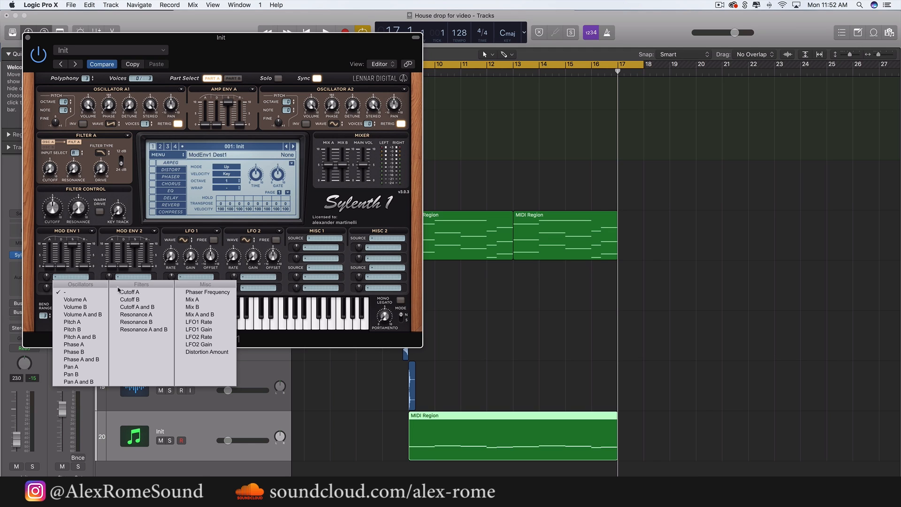
click(127, 292)
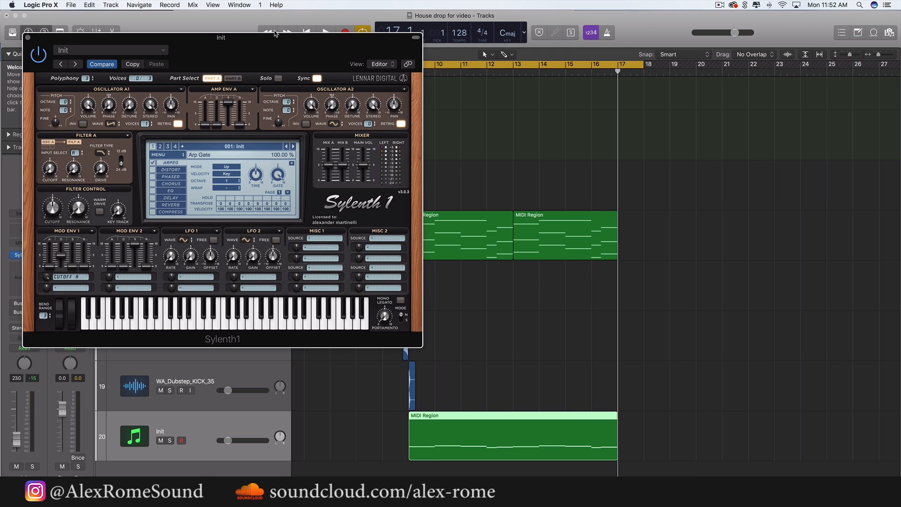
Set the enabled Sylenth1 arpeggiator's mode to Chord
click(229, 166)
click(231, 242)
Solo the Sylenth1 track and adjust the Filter Control cutoff while its region plays
key(s)
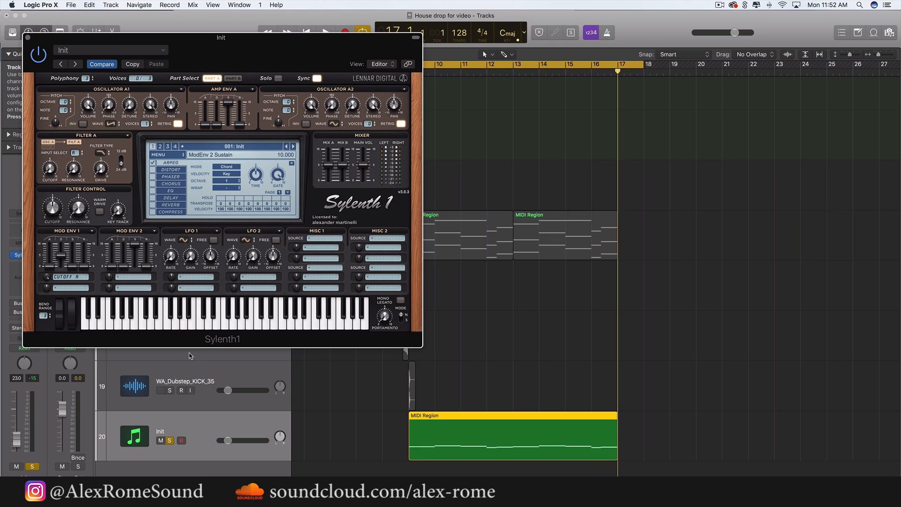
key(space)
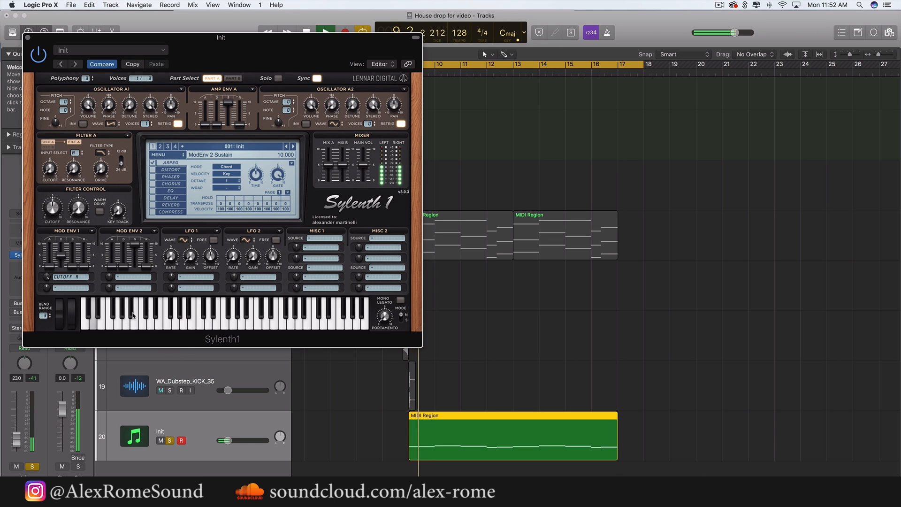
click(20, 434)
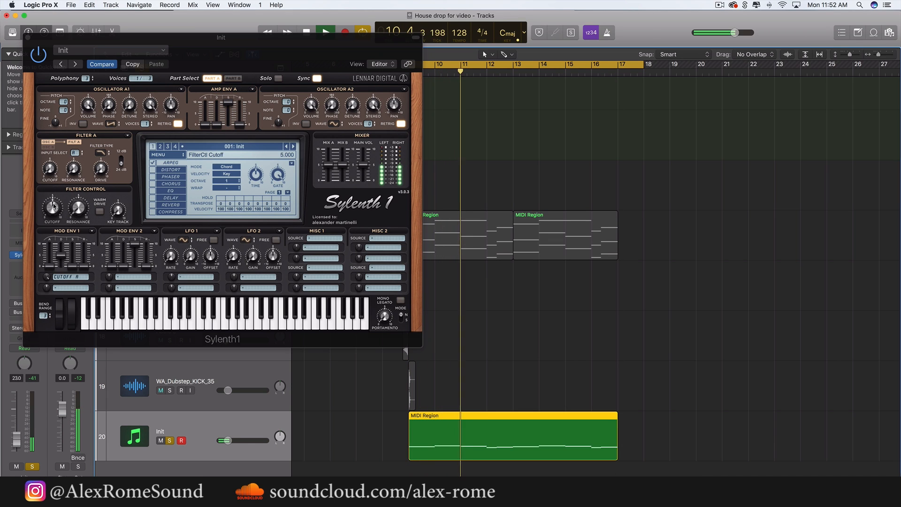
drag(52, 208, 53, 229)
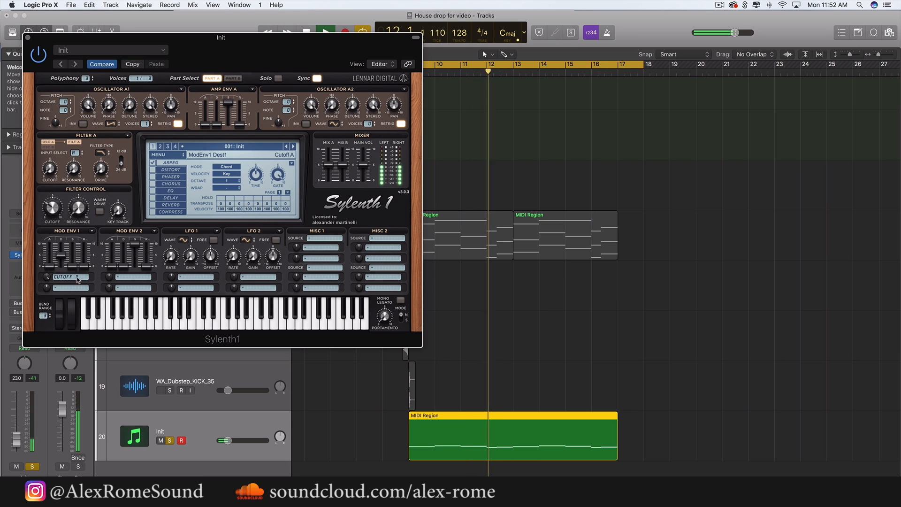
Set Sylenth1's Mod Env 1 sustain to about 3.9 and enable the Distortion effect with the OverDrive type
drag(73, 266, 75, 242)
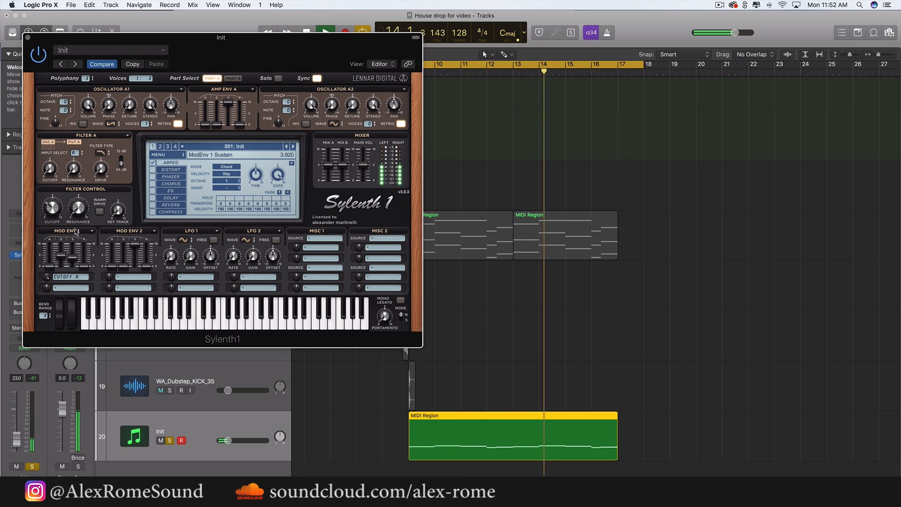
click(160, 168)
key(space)
click(153, 169)
click(170, 170)
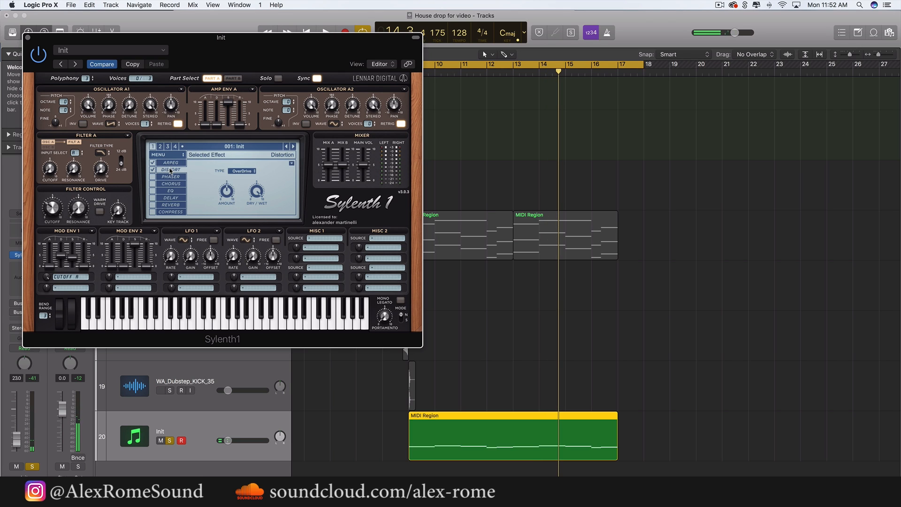
key(space)
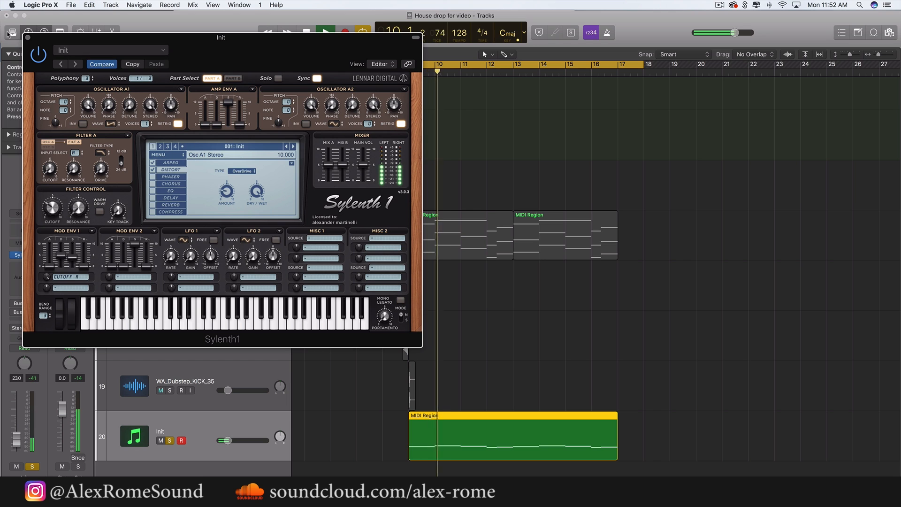
click(27, 39)
key(space)
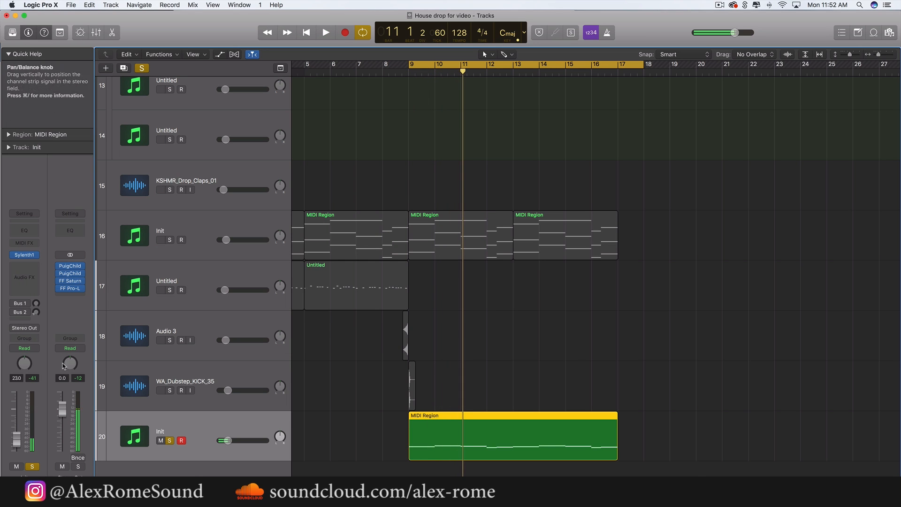
Solo the Init chord track on track 16 and insert a stereo Channel EQ after its Tube Amp
click(169, 240)
click(193, 230)
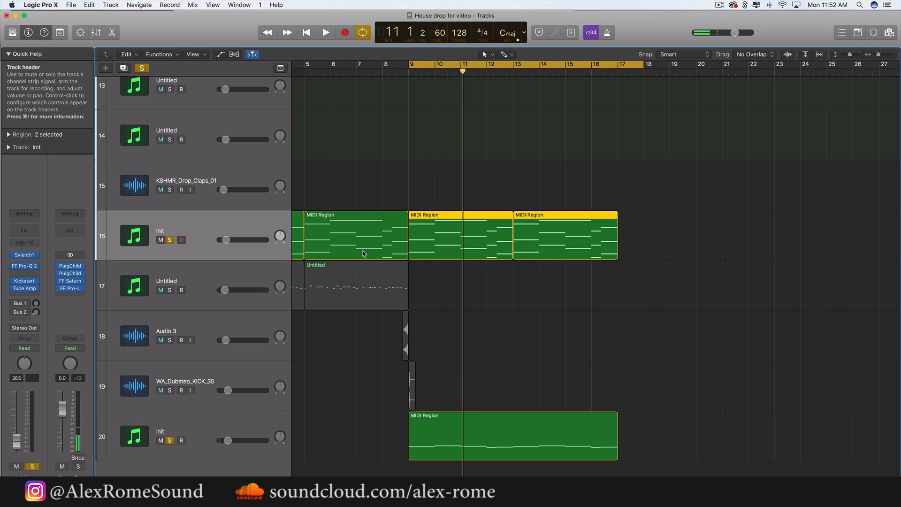
scroll(364, 254, left, 5)
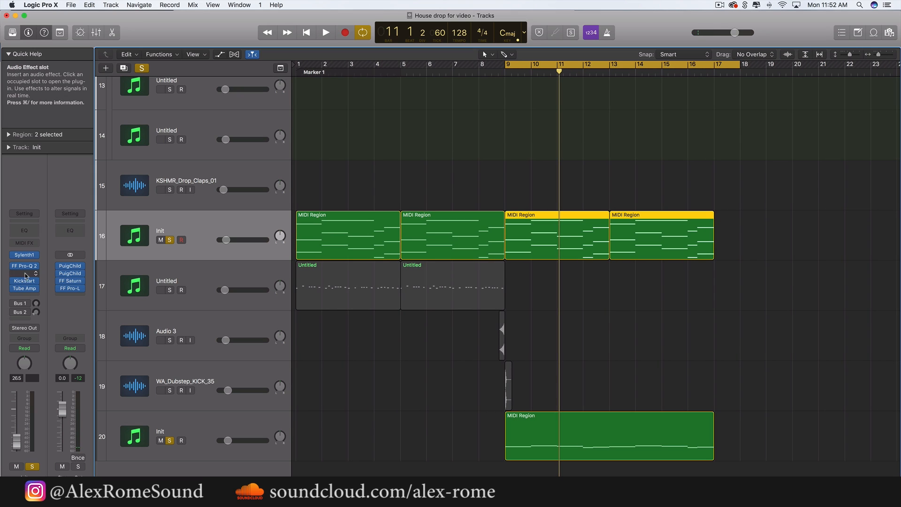
click(25, 296)
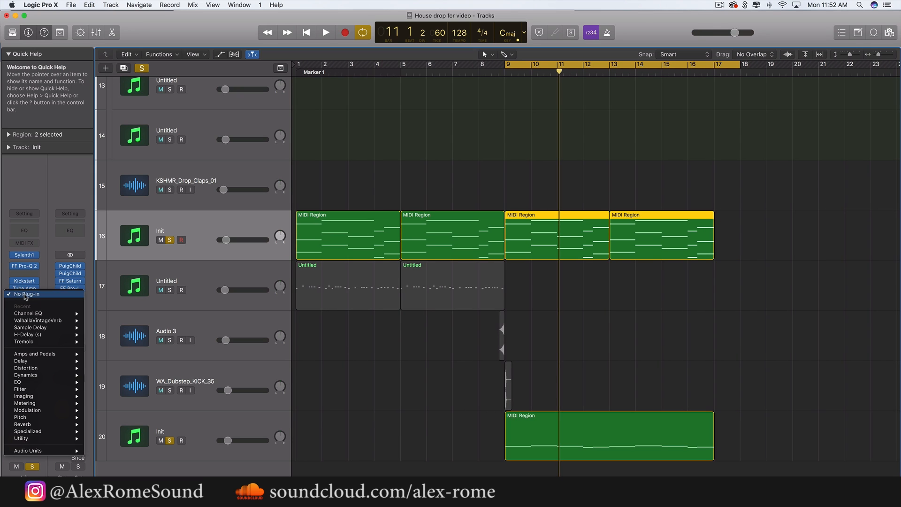
mouse_move(36, 385)
mouse_move(146, 386)
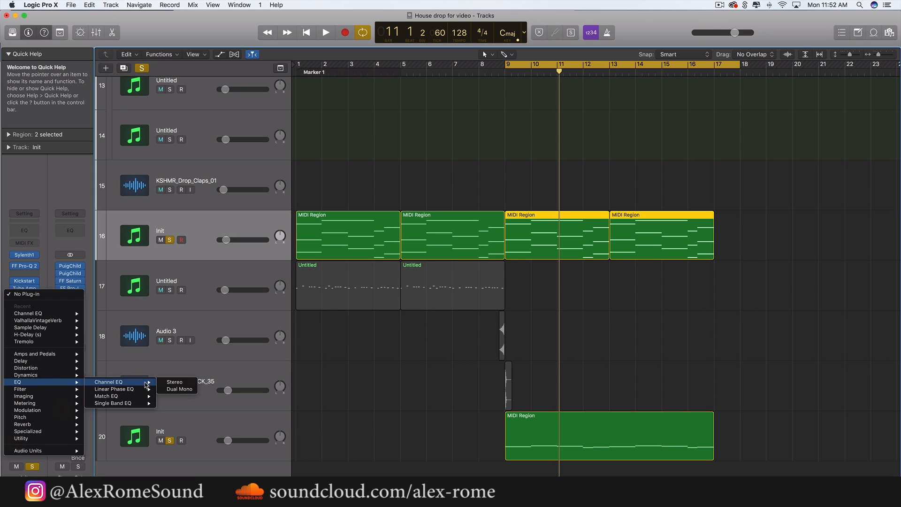
click(181, 384)
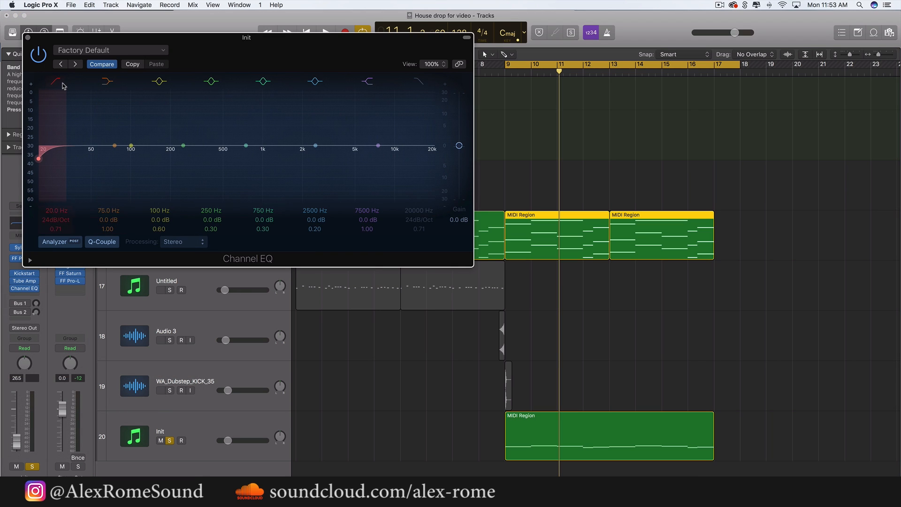
Apply a 48 dB/Oct low cut at about 265 Hz in the chord track's Channel EQ
drag(64, 152, 200, 154)
drag(52, 223, 52, 209)
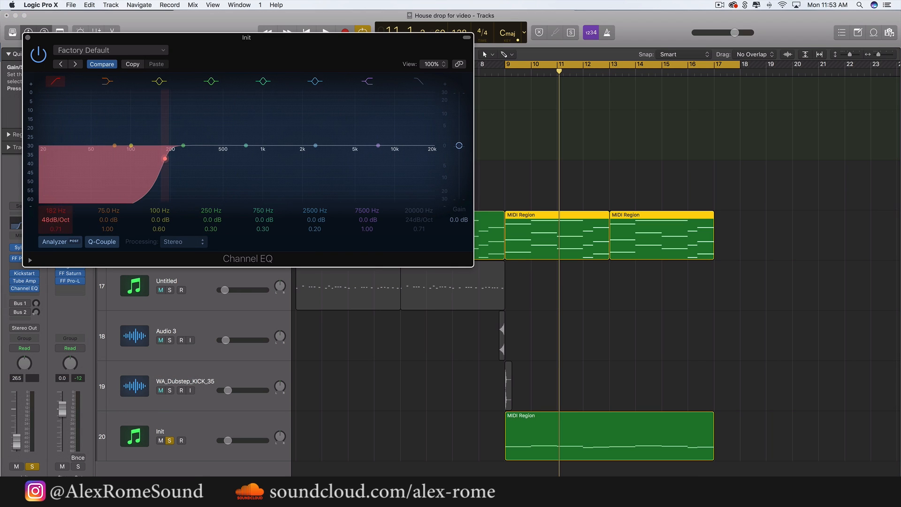
key(space)
drag(160, 182, 179, 176)
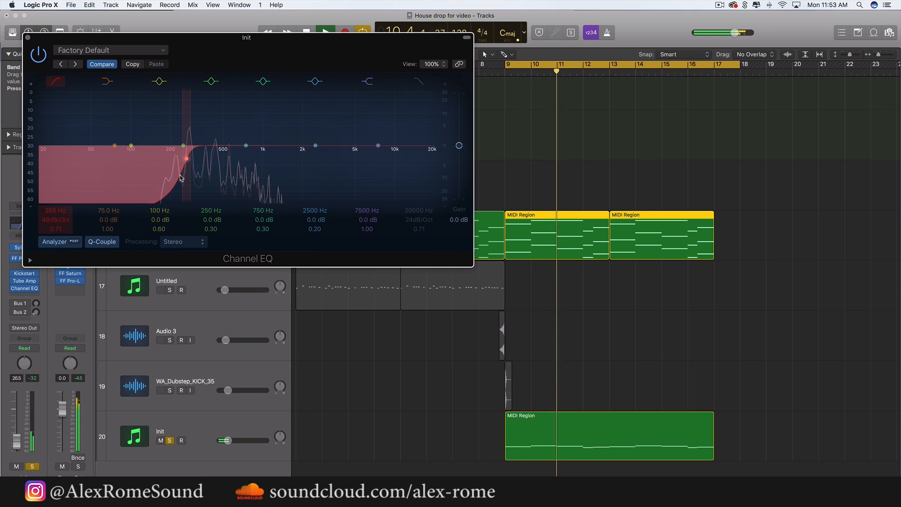
key(space)
click(28, 38)
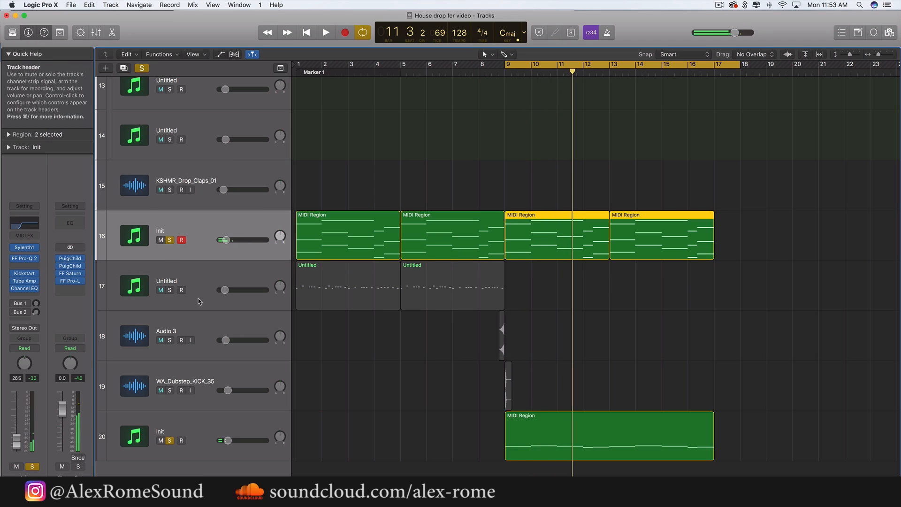
Unsolo both Init tracks, extend the cycle range back to bar 1 and play the drop
click(170, 240)
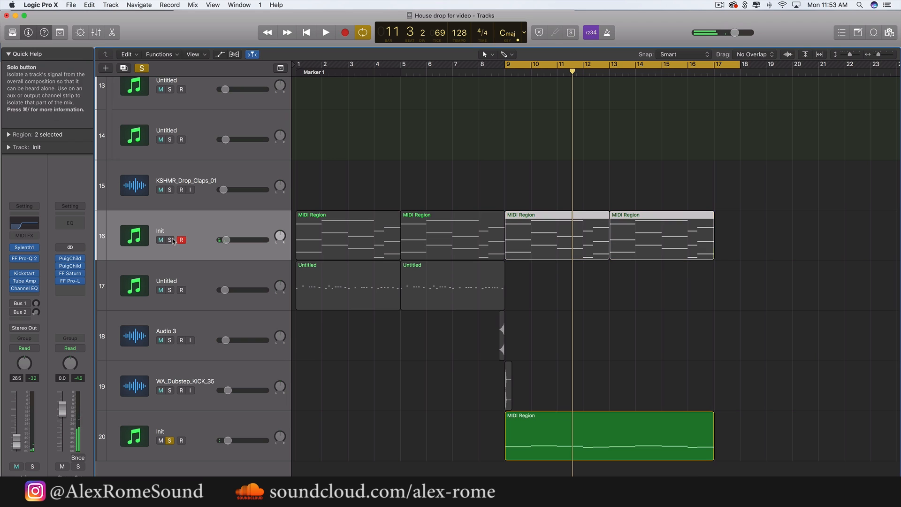
click(169, 441)
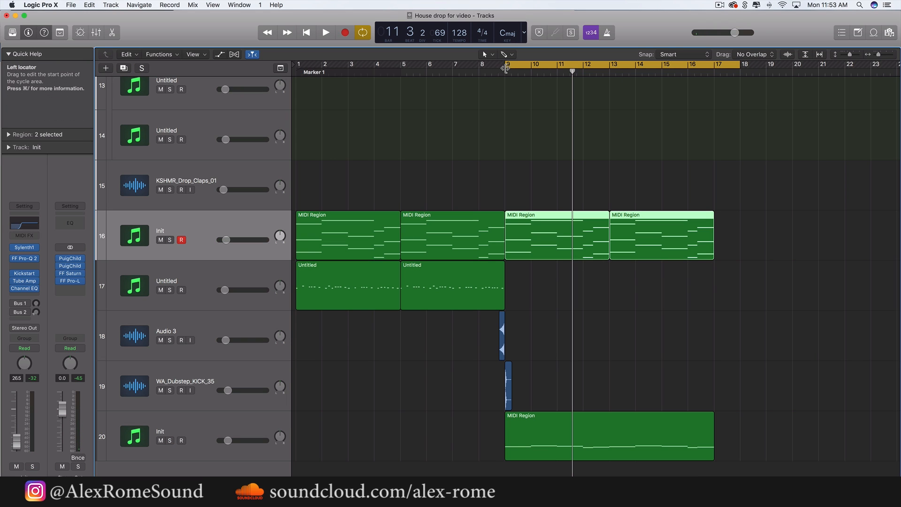
drag(506, 64, 2, 224)
key(space)
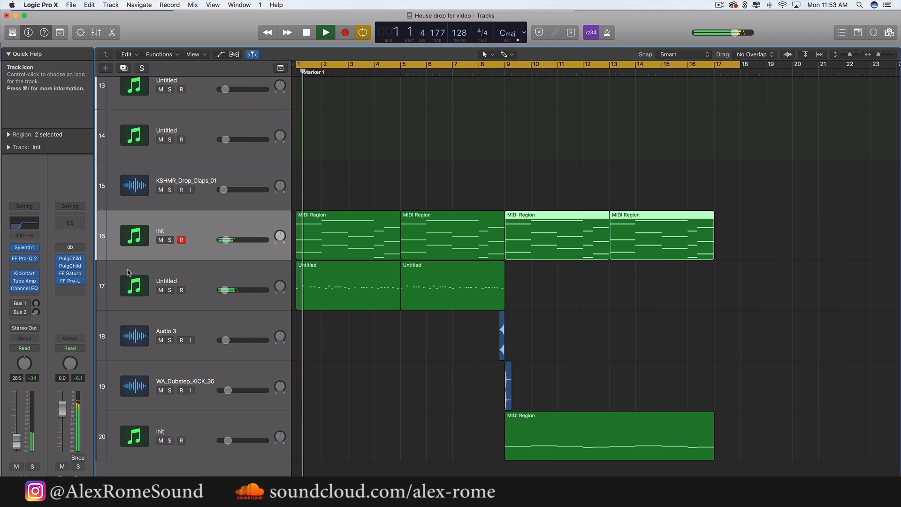
Solo the Nexus 2 lead on track 17 and adjust its Filter Modifier envelope amount during playback
click(254, 278)
click(169, 290)
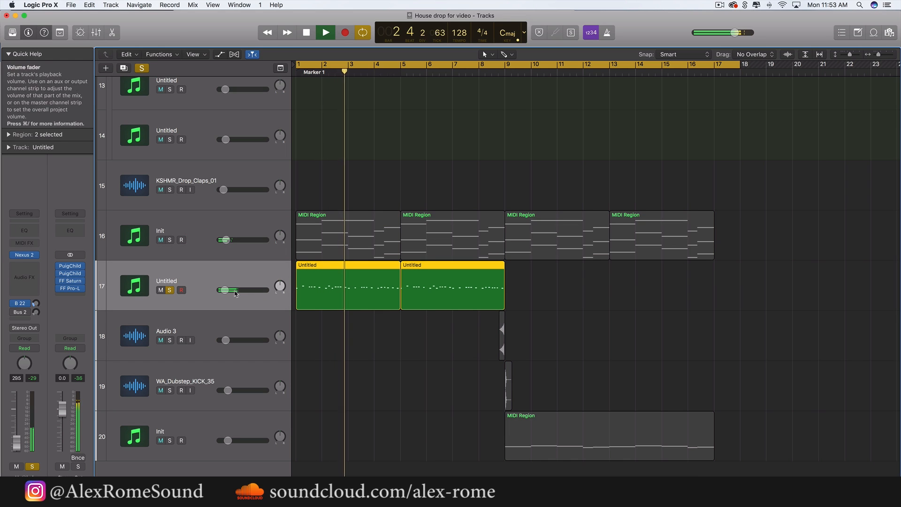
key(space)
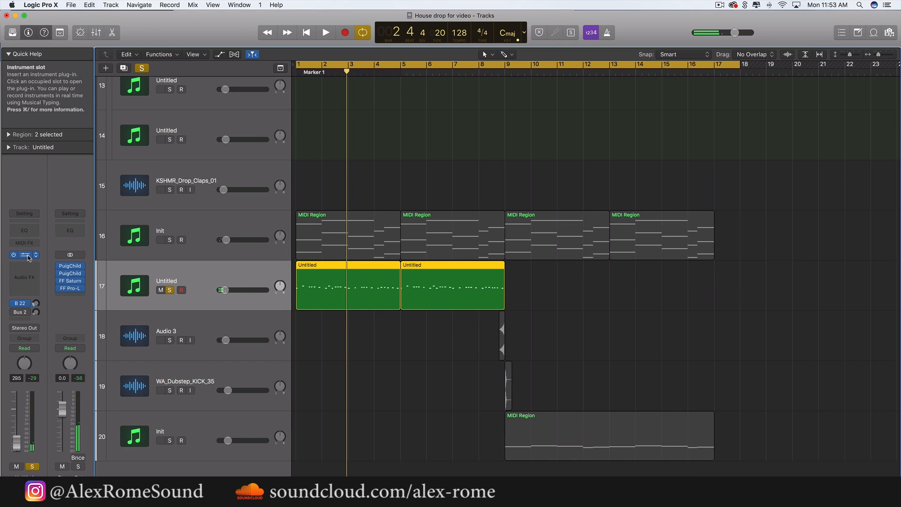
click(26, 255)
key(space)
drag(81, 116, 89, 99)
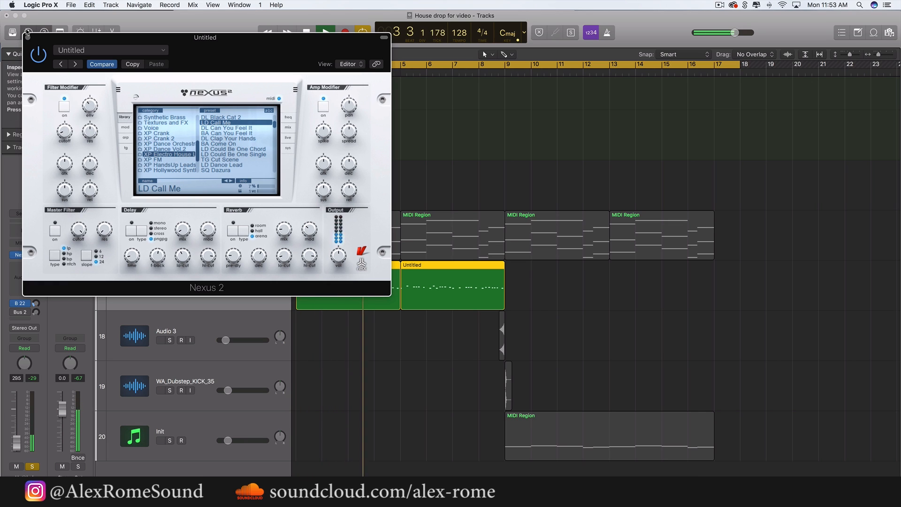
click(28, 37)
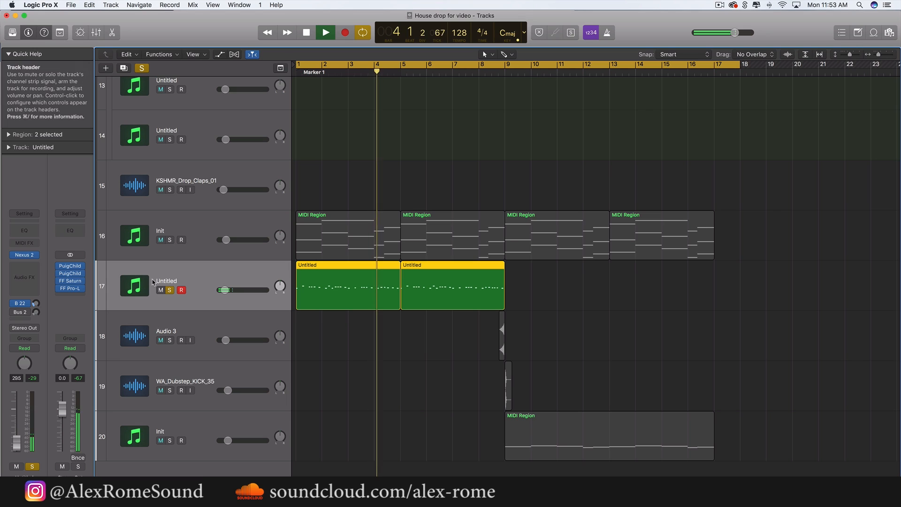
key(space)
click(28, 266)
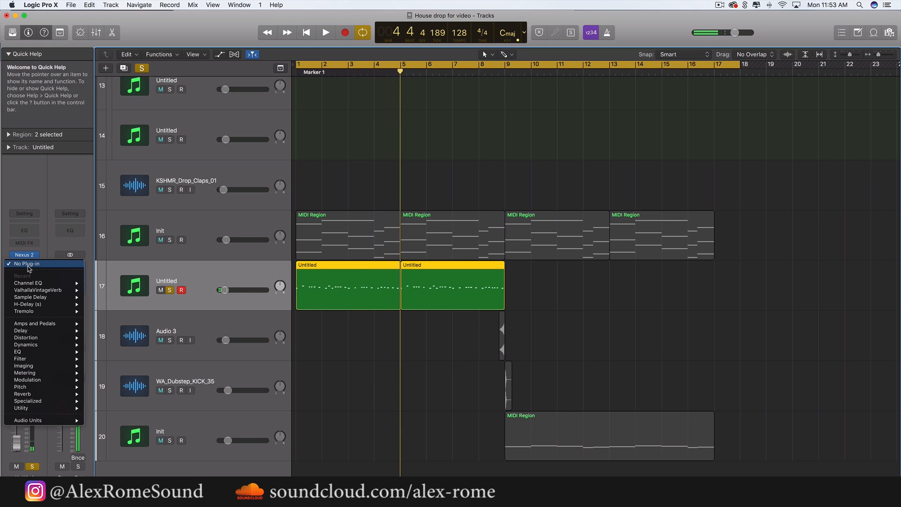
key(Escape)
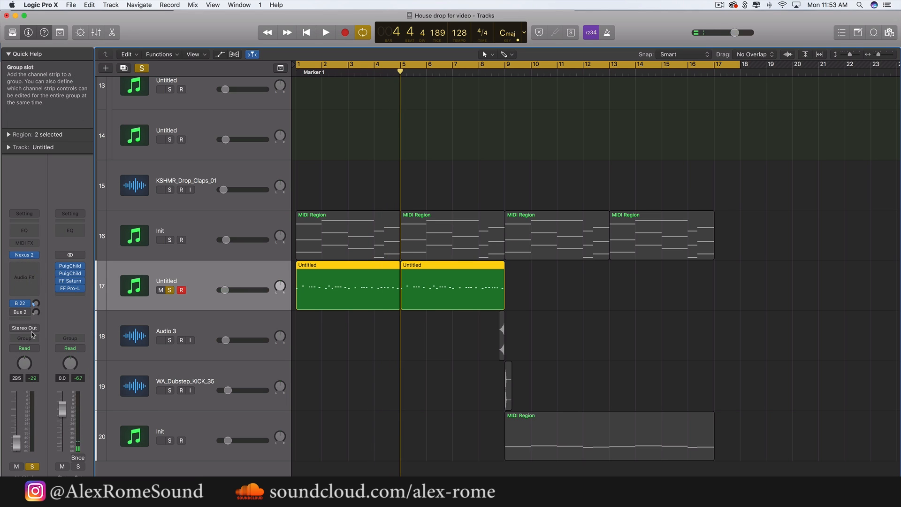
click(26, 266)
click(53, 232)
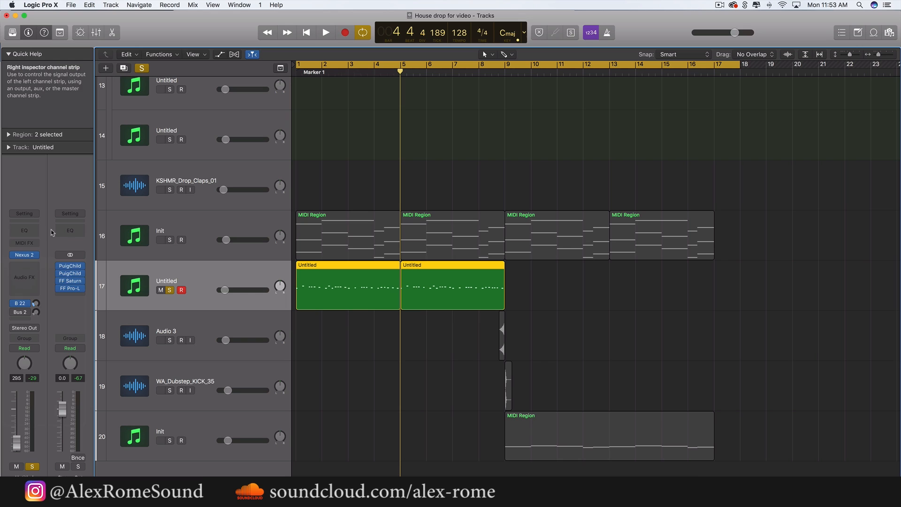
Adjust the Amp Modifier decay and release of the soloed Nexus 2 lead while it plays
click(22, 254)
key(space)
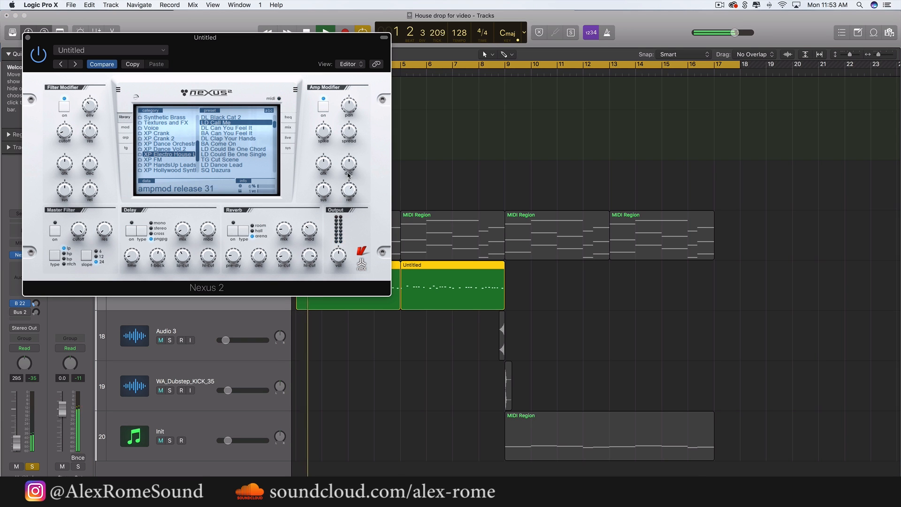
drag(350, 165, 353, 150)
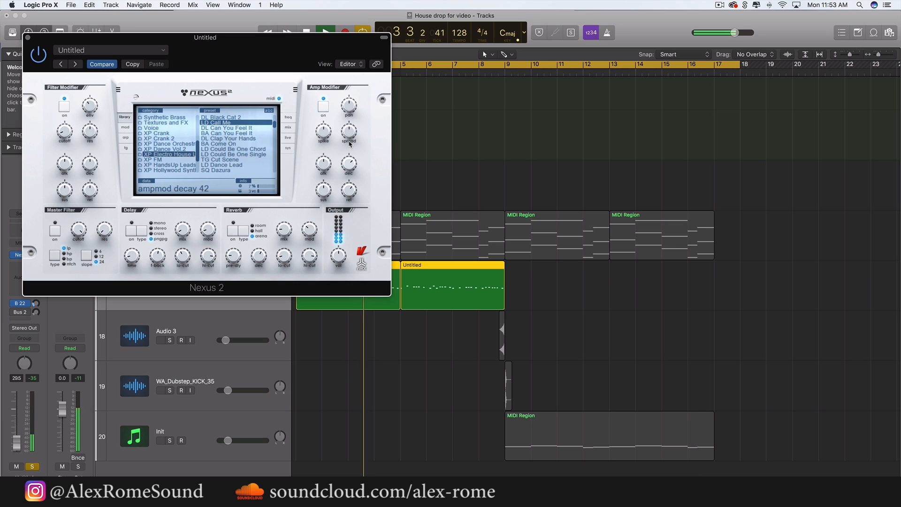
click(28, 38)
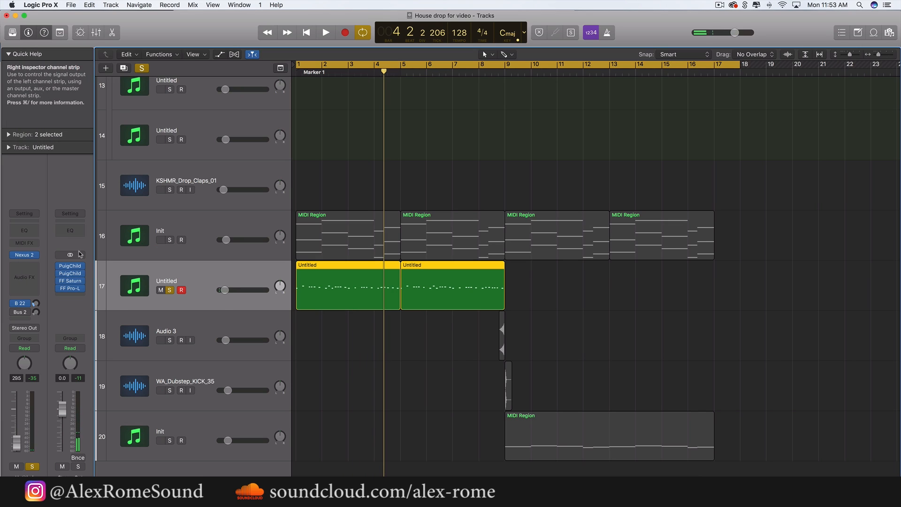
Examine the note lengths of both Nexus 2 lead regions in the Piano Roll with all notes selected, and play them
double_click(369, 296)
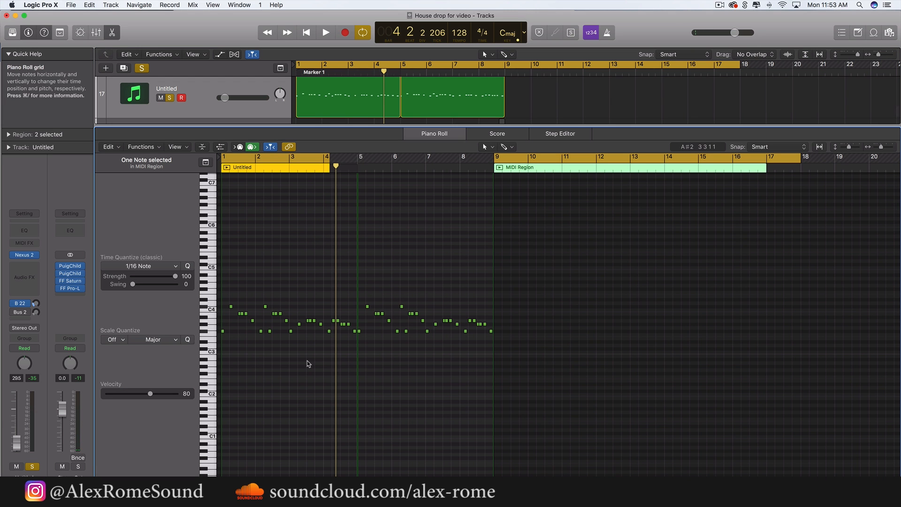
drag(569, 374, 225, 305)
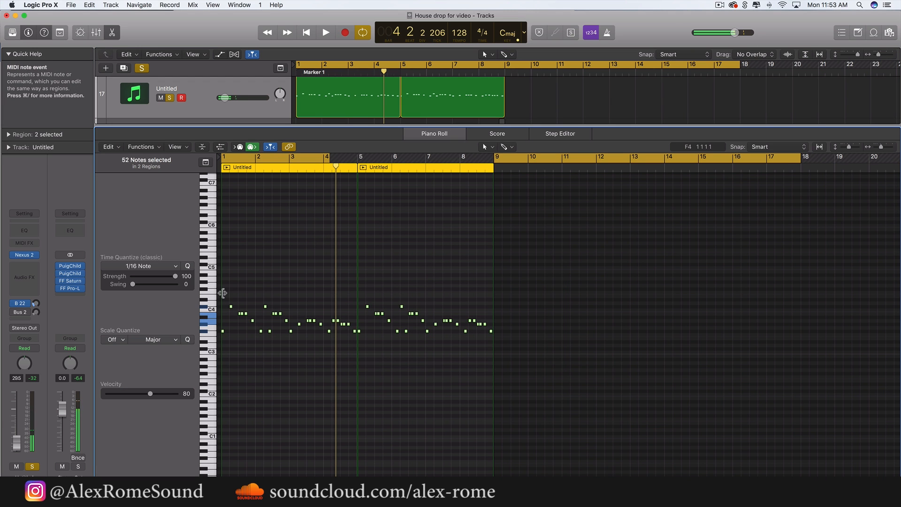
key(super+Right)
key(super+Right)
key(super+Right)
scroll(227, 308, right, 10)
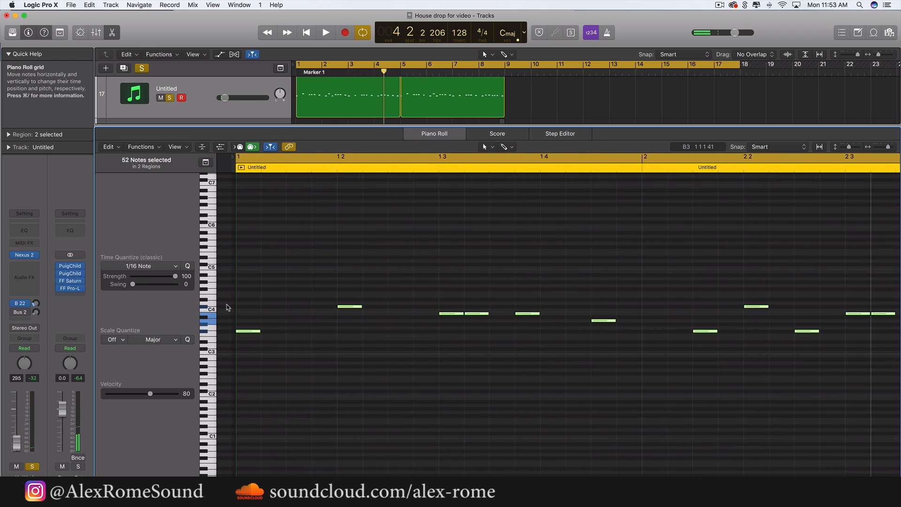
mouse_move(243, 331)
mouse_down()
mouse_move(306, 332)
mouse_move(246, 331)
mouse_up()
key(space)
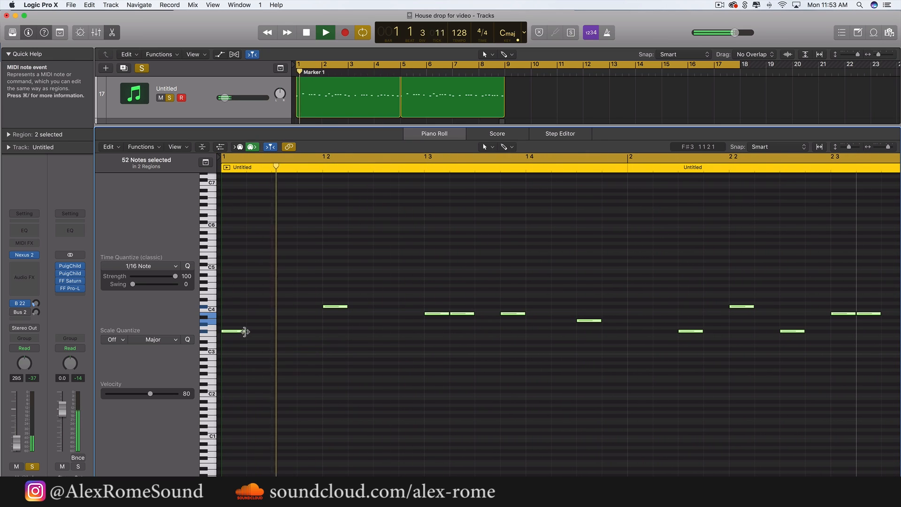
key(space)
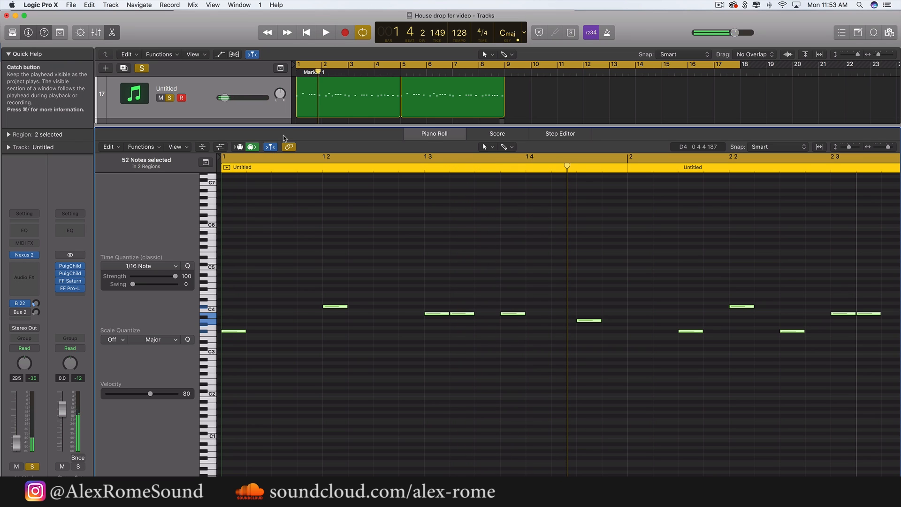
drag(293, 126, 287, 488)
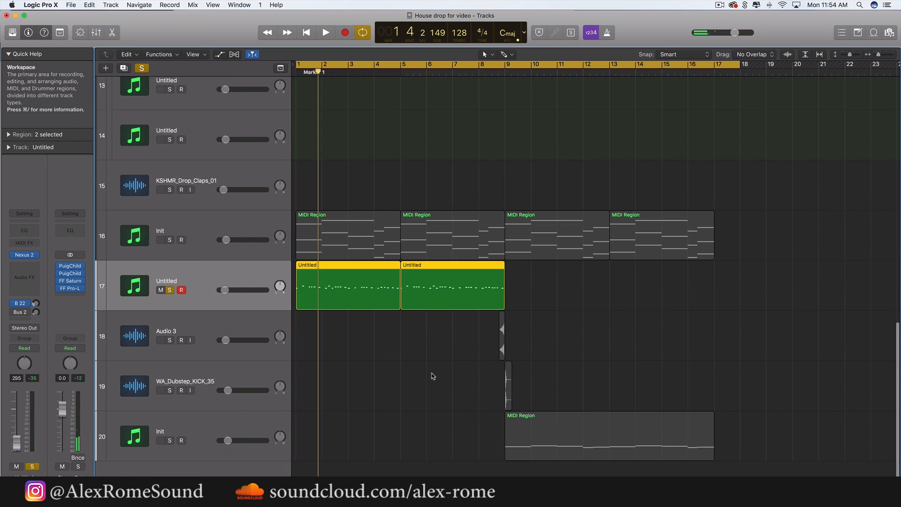
Unsolo the Nexus 2 track and raise its volume to about -24 dB while the full mix plays
click(434, 375)
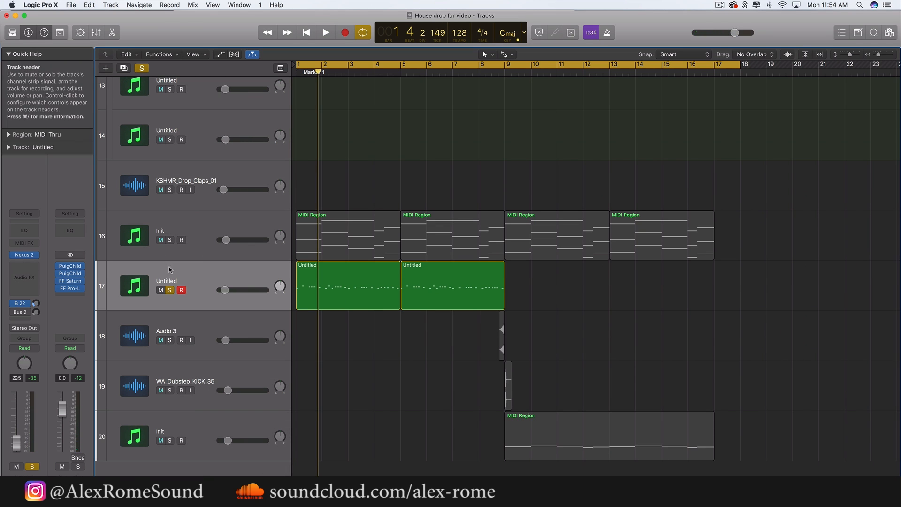
click(169, 290)
key(super+a)
key(space)
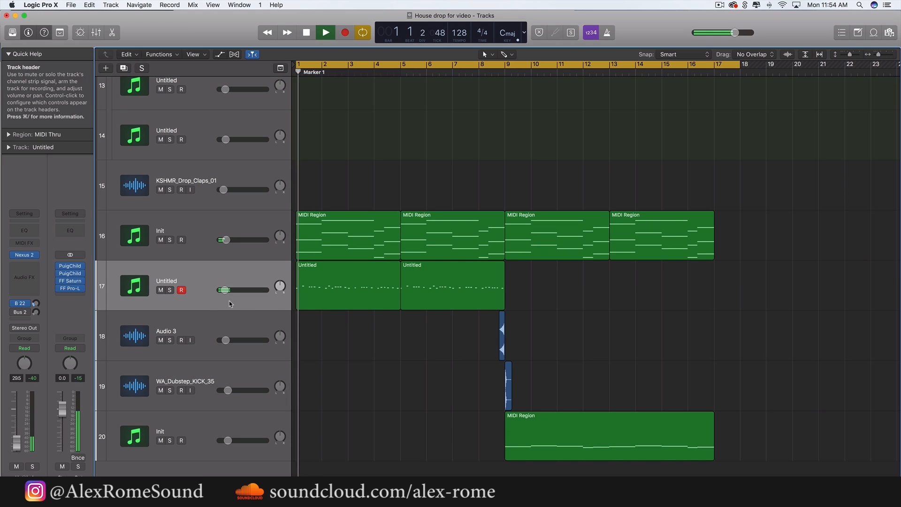
drag(224, 290, 228, 289)
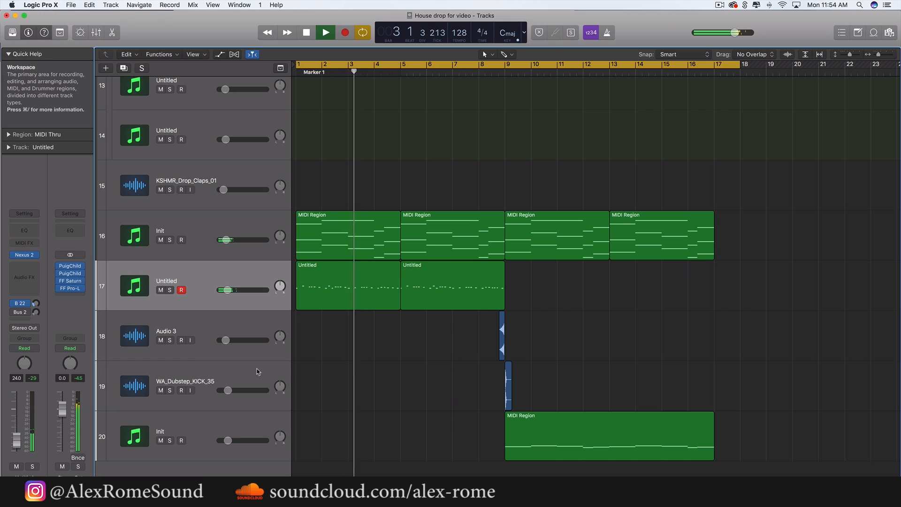
Lower the volume of the WA_Dubstep_KICK_35 track to about -24.5 dB
click(225, 376)
drag(223, 389, 222, 388)
click(396, 384)
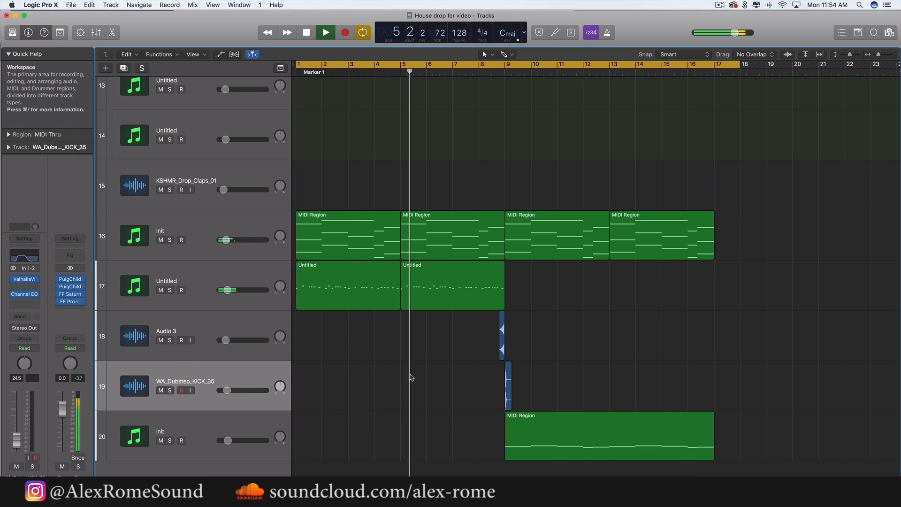
Play the full mix through the bar 9 transition and stop playback during the second eight bars
scroll(411, 377, up, 10)
scroll(411, 378, down, 10)
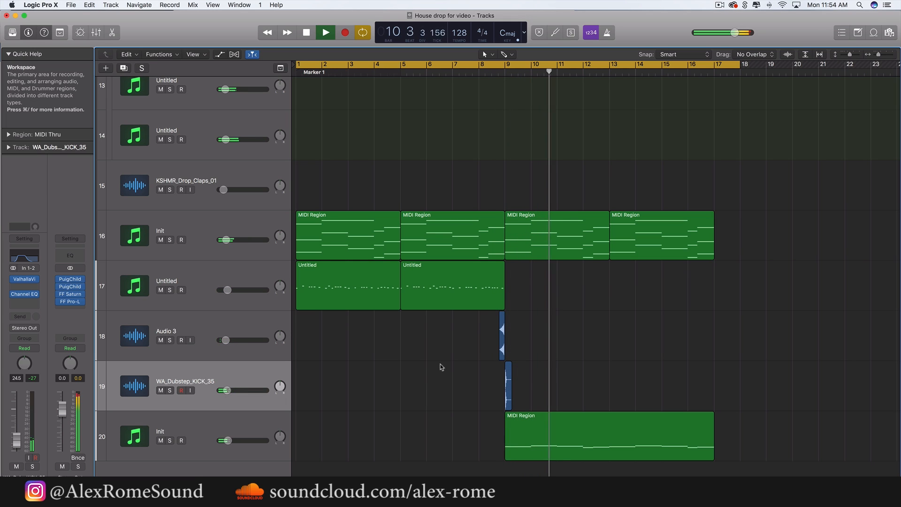
click(694, 65)
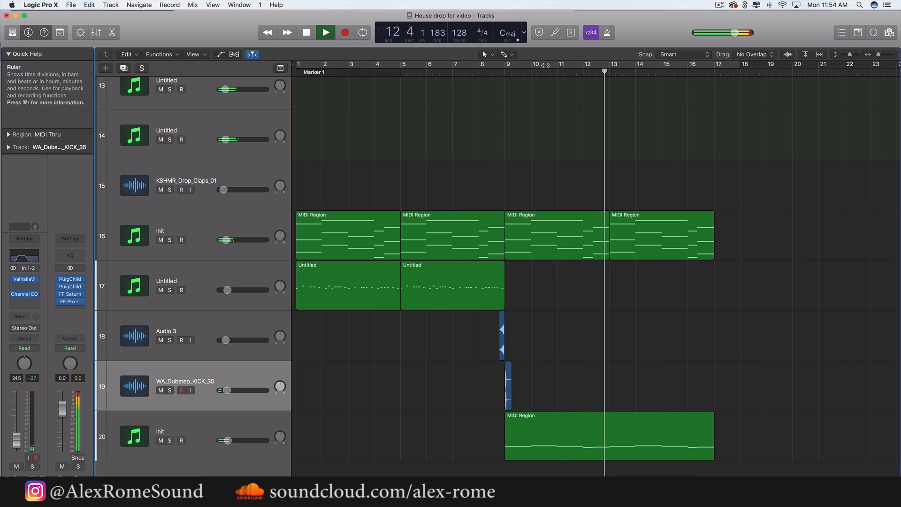
key(space)
click(505, 66)
Solo the Sylenth1 chord track Init and select the two Nexus 2 lead regions beneath it
click(218, 238)
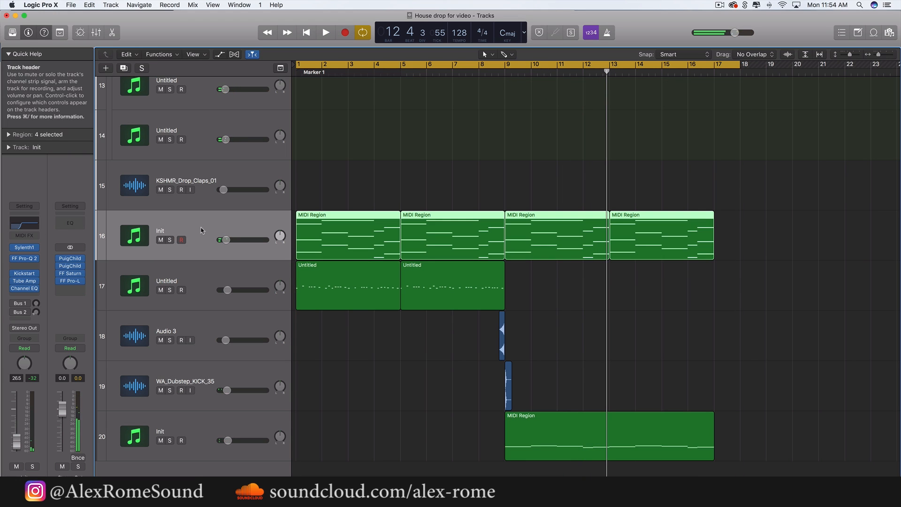
key(s)
drag(411, 332, 351, 295)
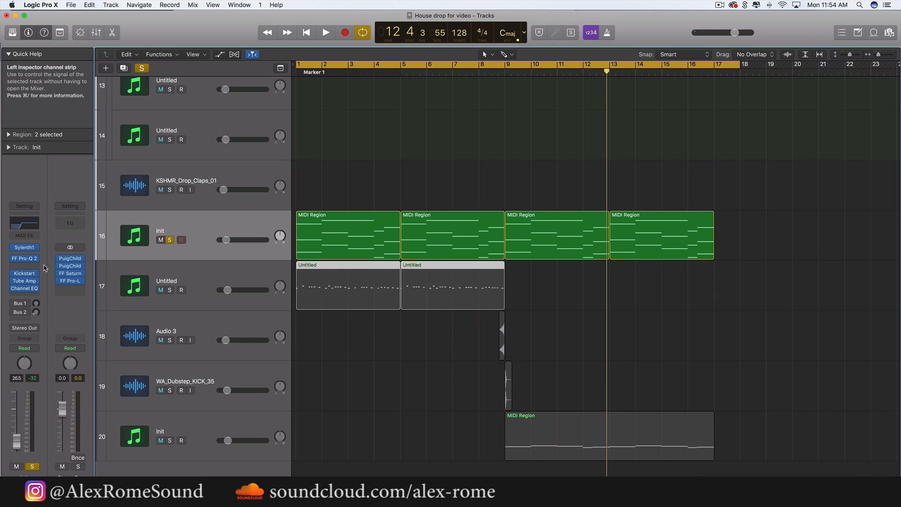
Recall screenset 1 and collapse the Track, Region and Quick Help sections of the inspector
key(2)
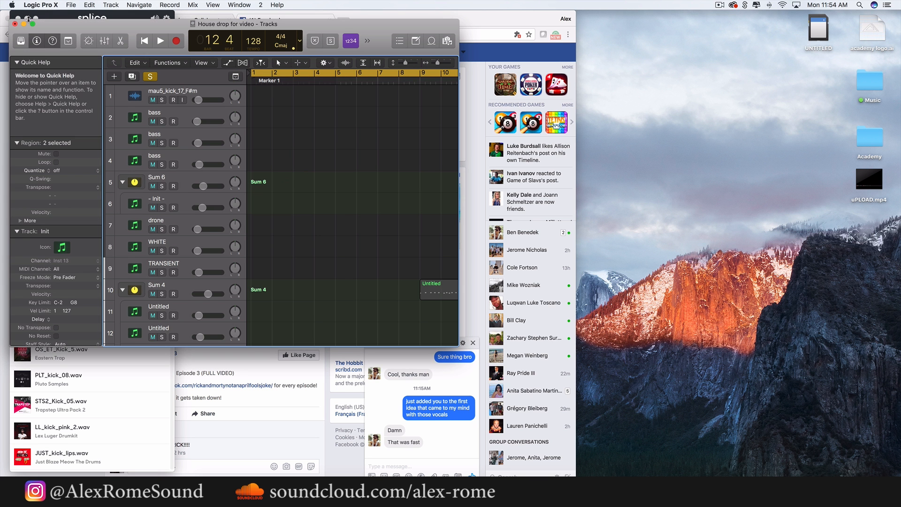
key(1)
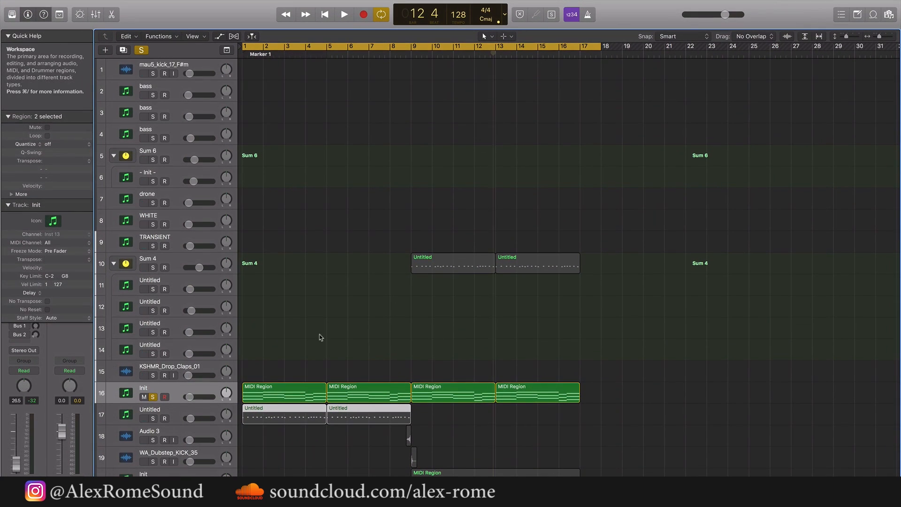
click(8, 205)
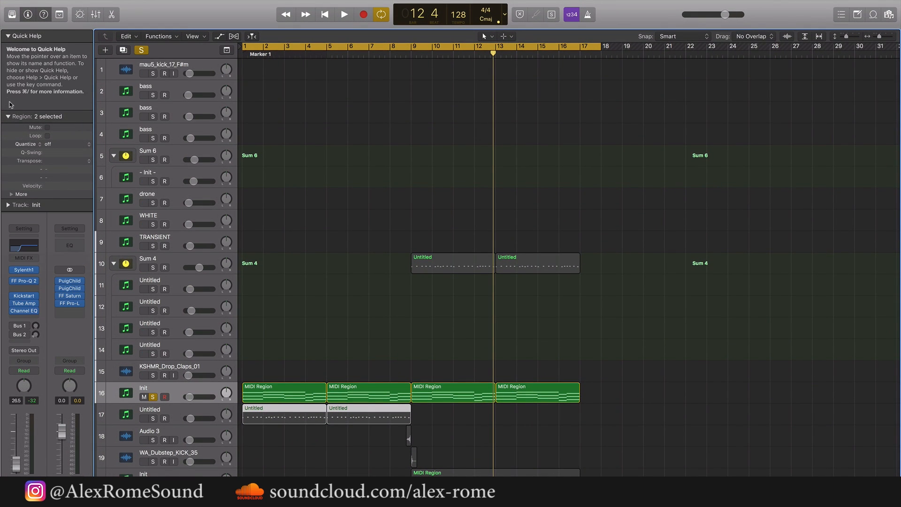
click(8, 117)
click(8, 37)
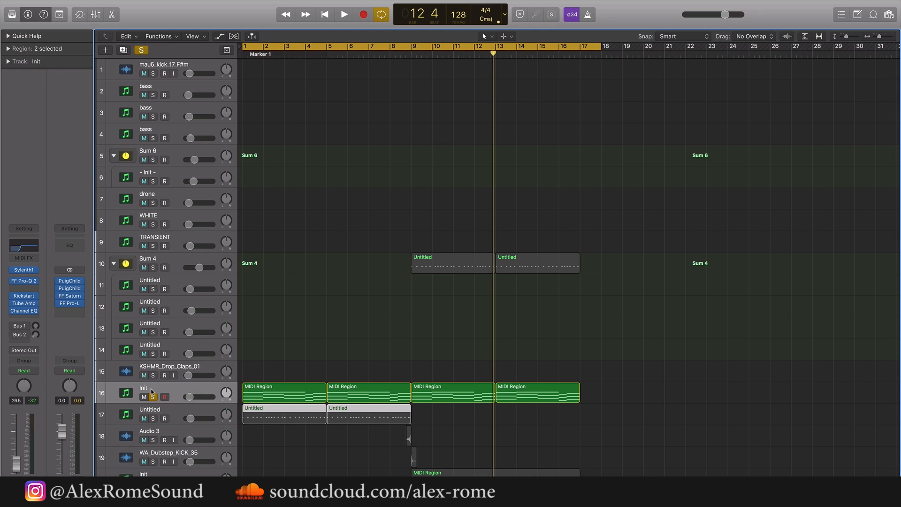
Unsolo the Sylenth1 chord track Init and leave no lead or chord regions selected
click(153, 397)
drag(339, 460, 306, 420)
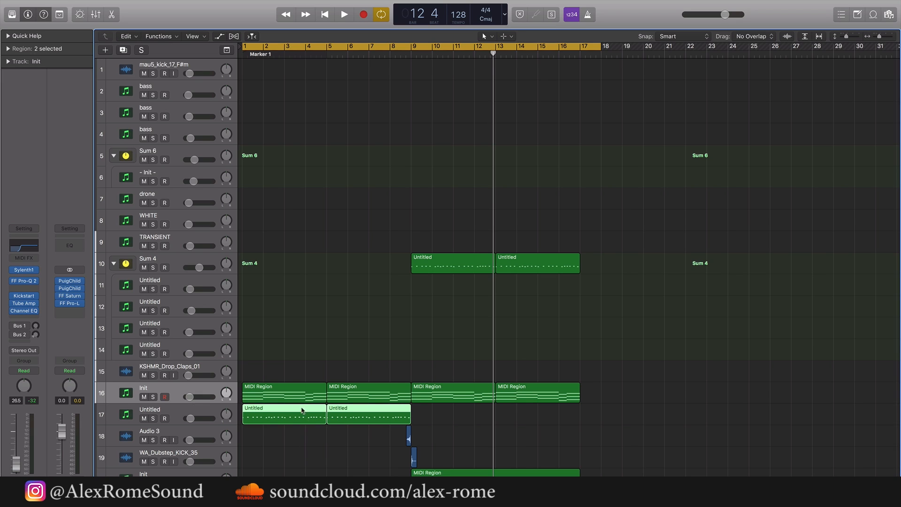
drag(275, 350, 355, 384)
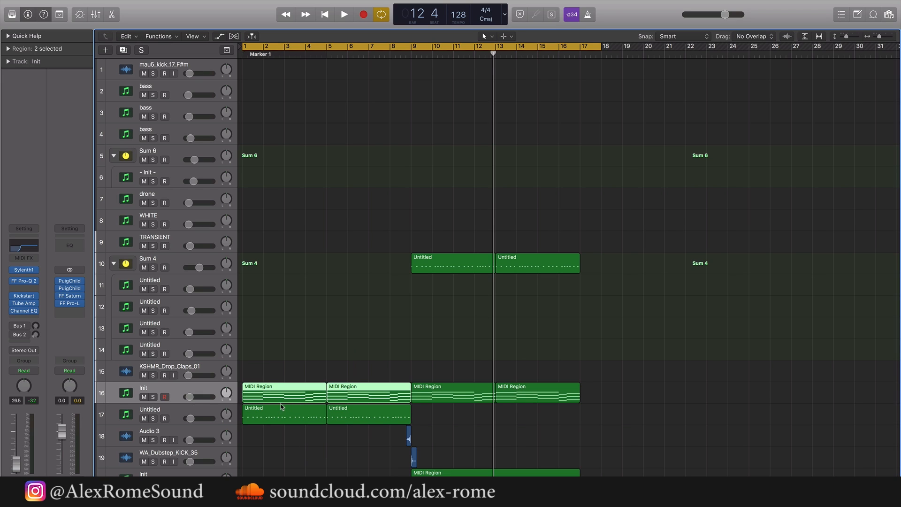
click(309, 317)
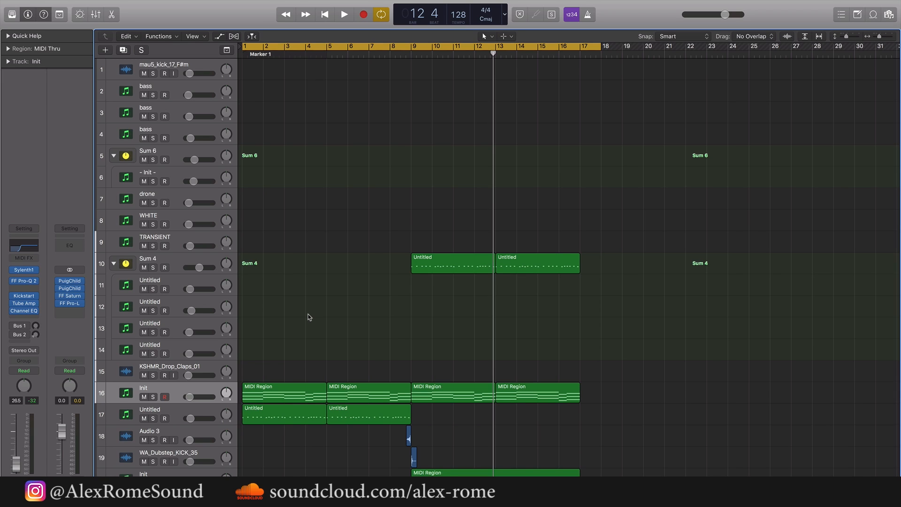
Play the opening bar briefly and examine the Nexus 2 lead regions and the four chord regions
scroll(658, 413, down, 1)
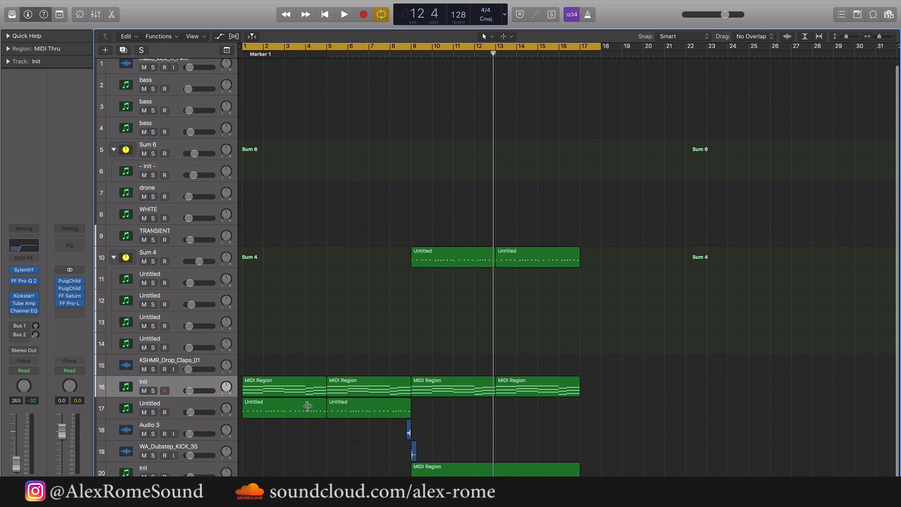
key(space)
key(space)
click(155, 410)
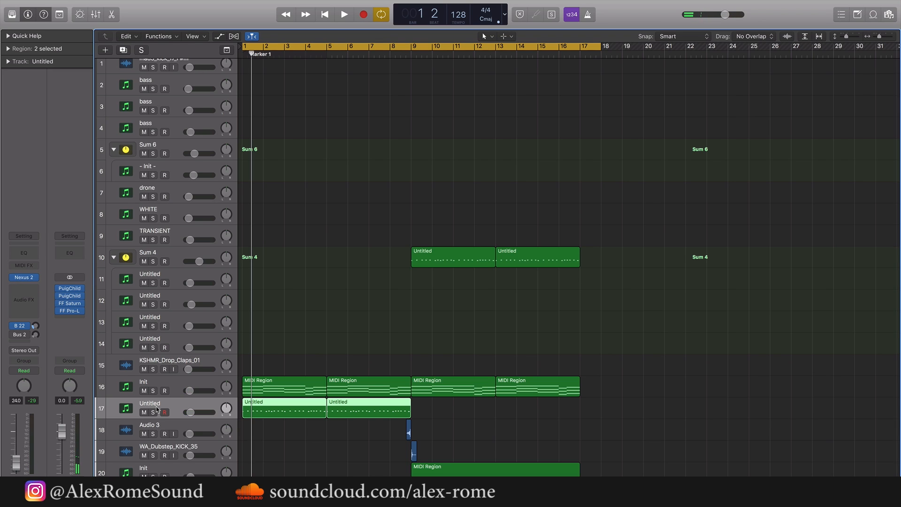
click(342, 345)
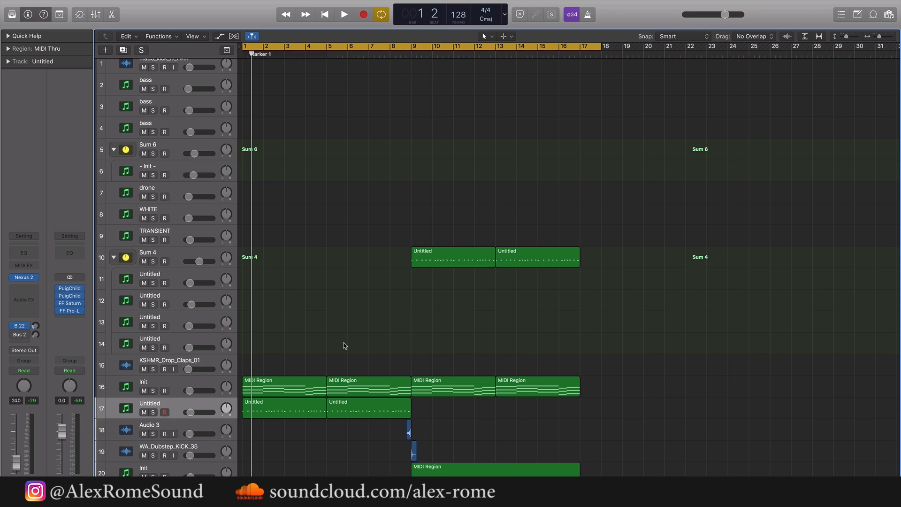
click(171, 390)
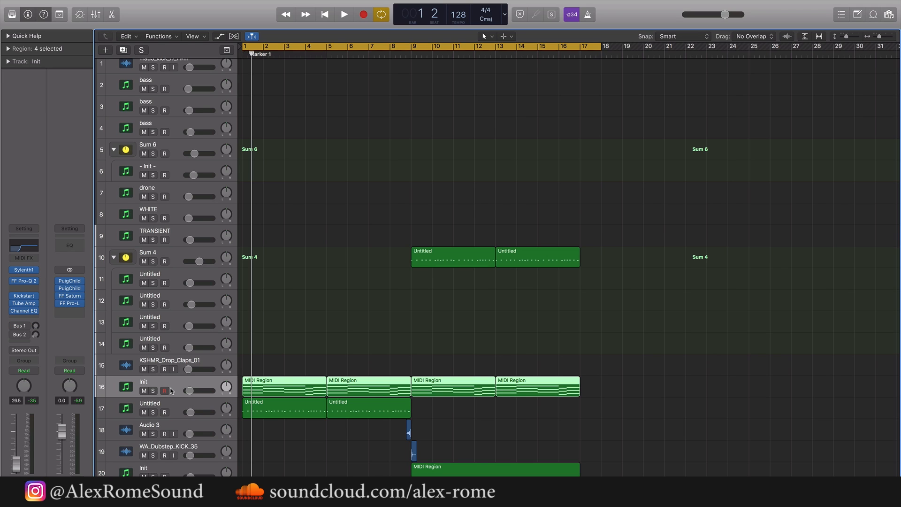
click(349, 304)
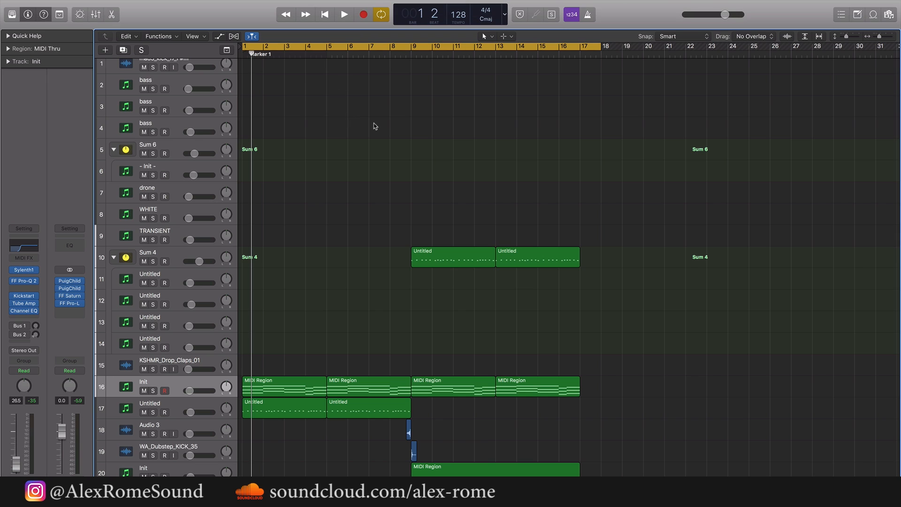
drag(647, 396, 301, 379)
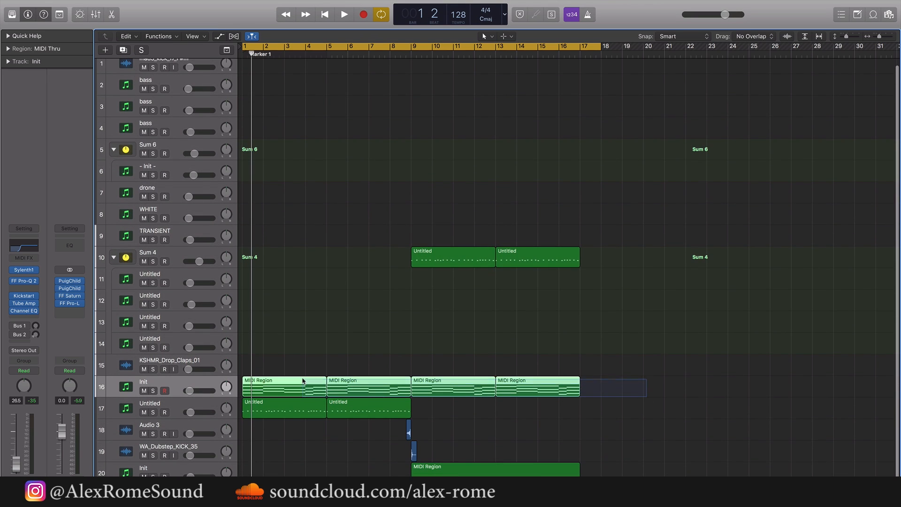
drag(638, 392, 307, 383)
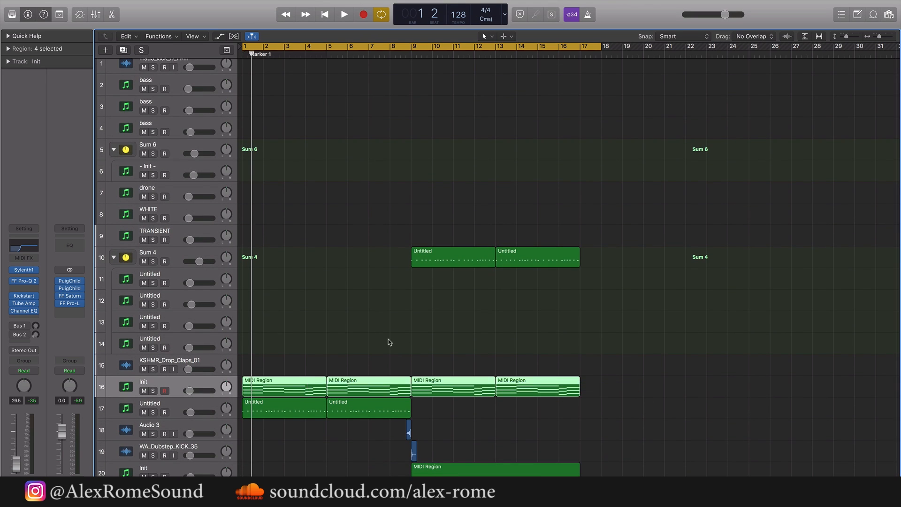
click(437, 311)
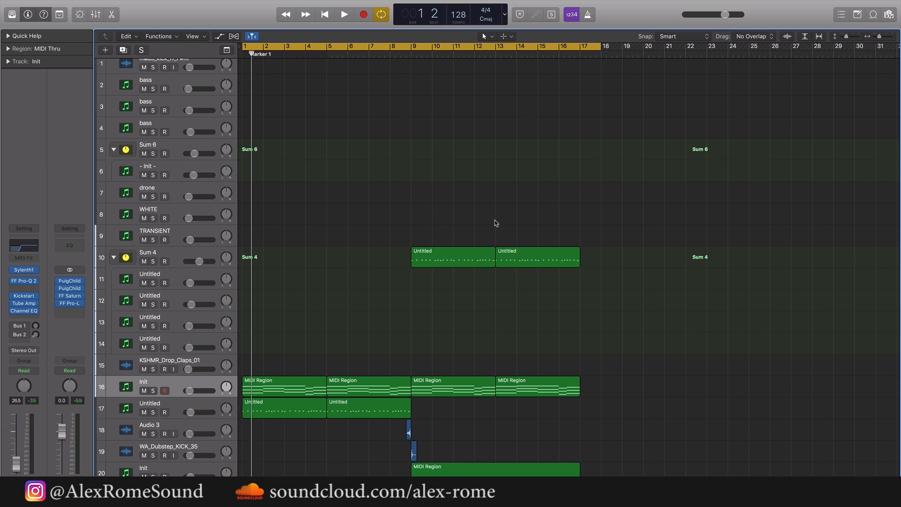
Set the cycle range from bar 9 to bar 18 and play the start of the second half
drag(416, 45, 587, 47)
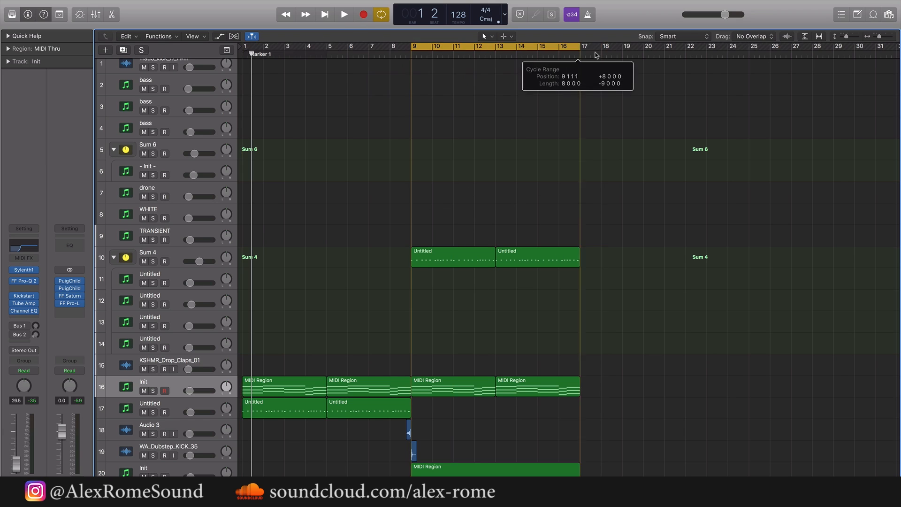
key(space)
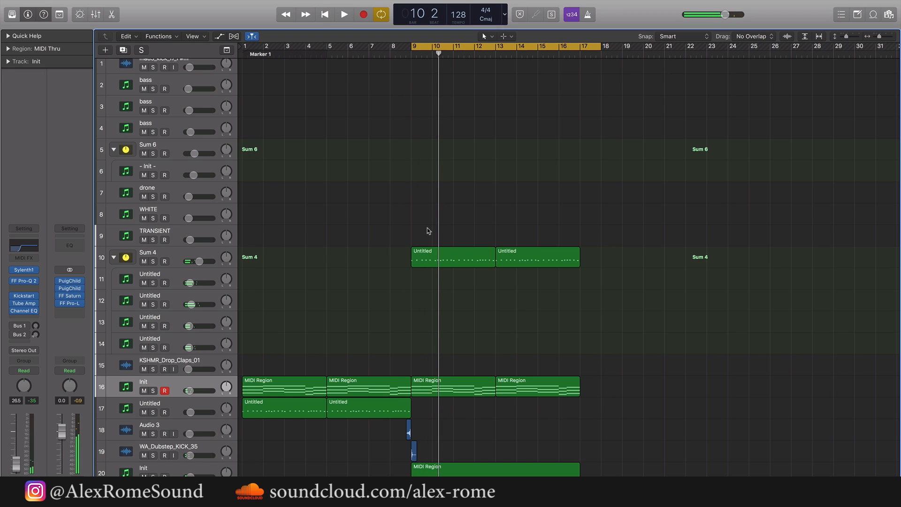
key(space)
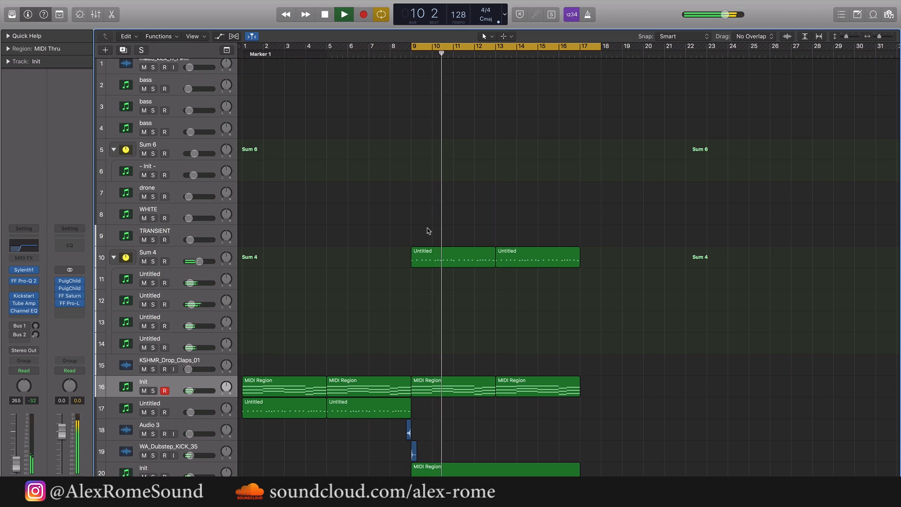
key(space)
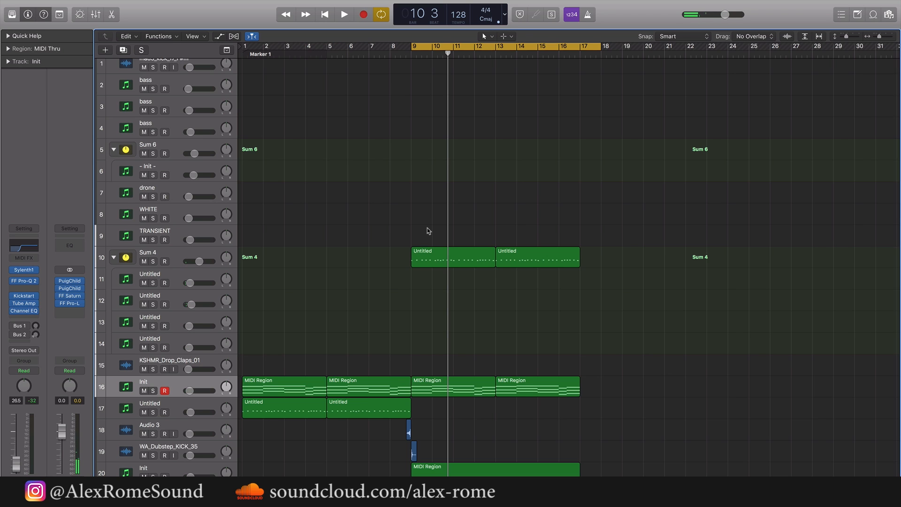
Copy the KSHMR_Drop_Claps_01 region from bar 41 to bar 9 on the same track
key(super+Left)
key(super+Left)
key(super+Left)
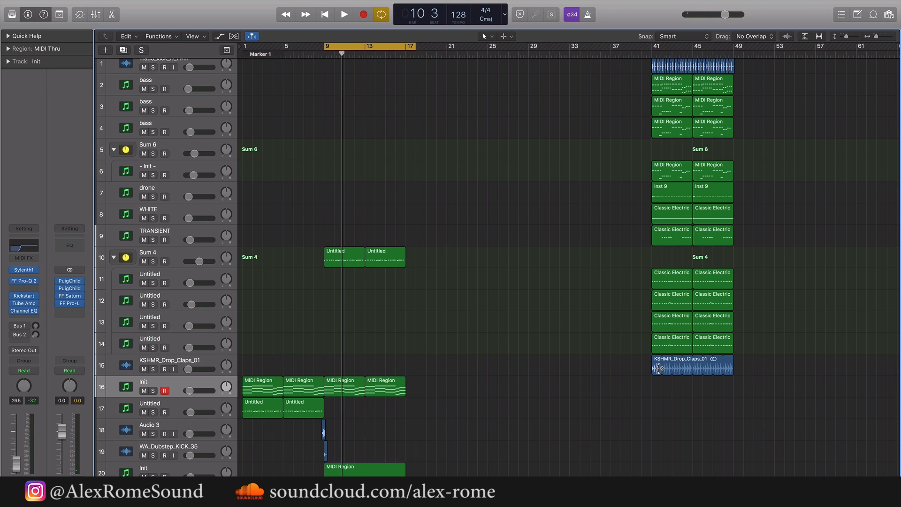
click(655, 369)
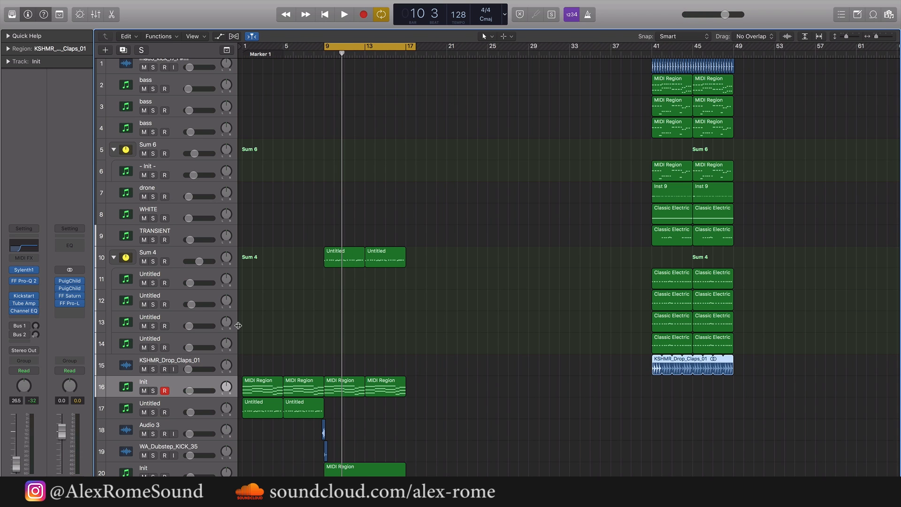
click(208, 361)
drag(340, 61, 325, 54)
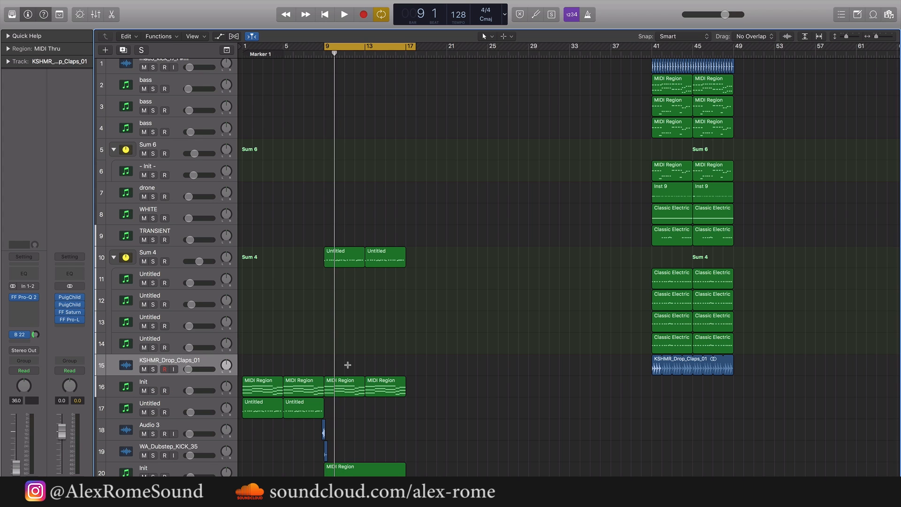
key(super+v)
key(z)
Play the section from bar 9 with the pasted claps and stop around bar 13
key(space)
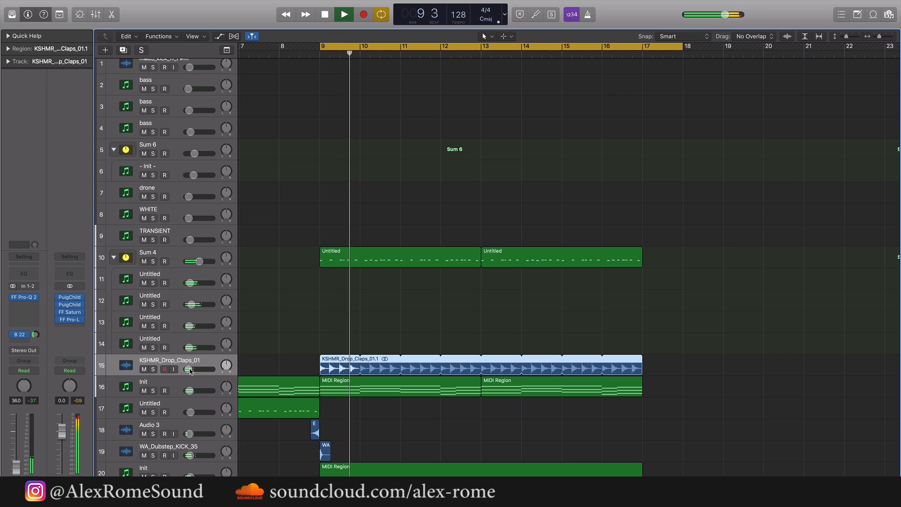
scroll(328, 427, left, 3)
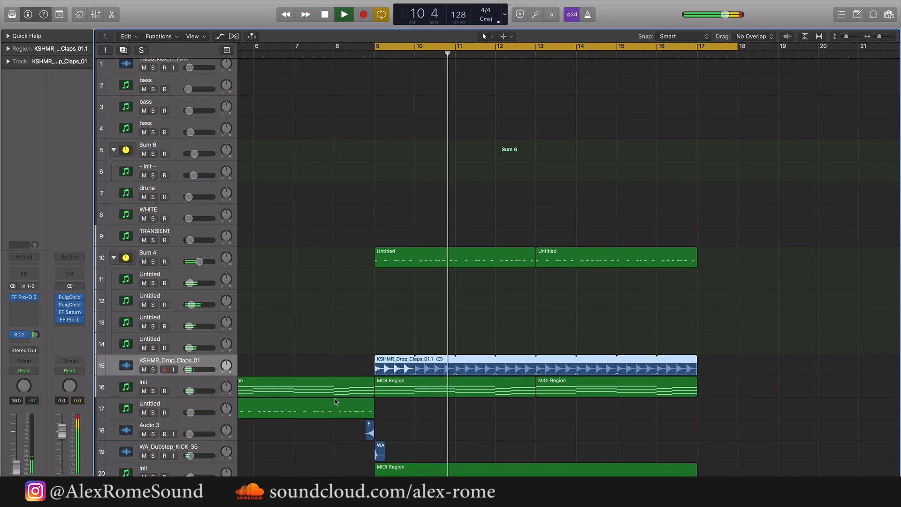
click(320, 451)
scroll(320, 451, left, 2)
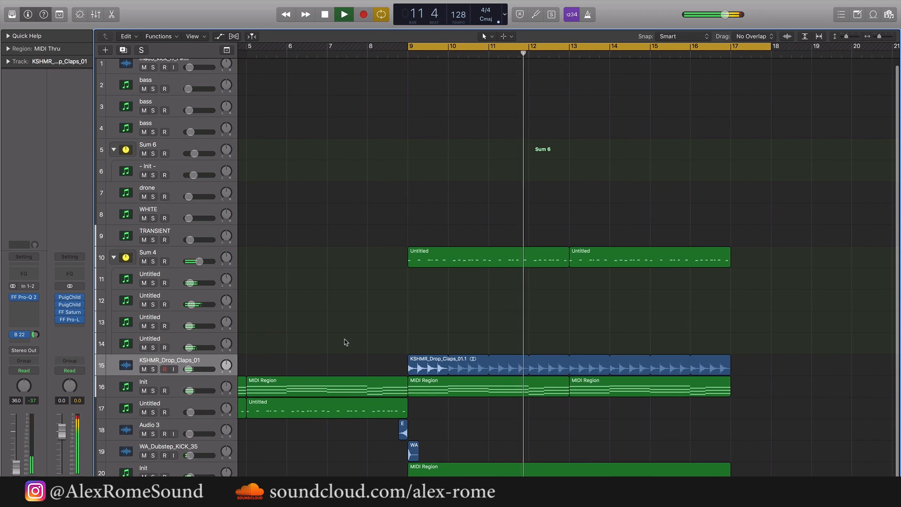
scroll(345, 338, left, 2)
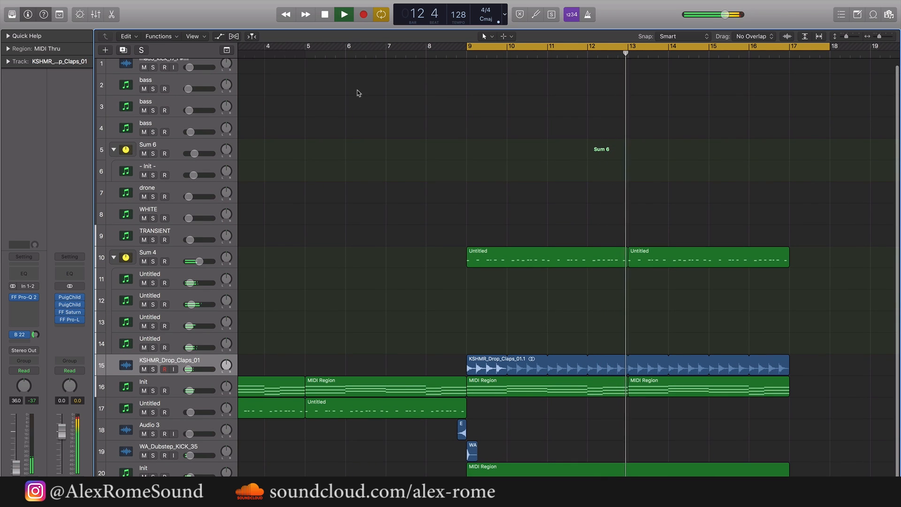
key(space)
Examine the placement of the pasted claps region and the surrounding lead, chord and bass regions across the arrangement
scroll(444, 218, left, 3)
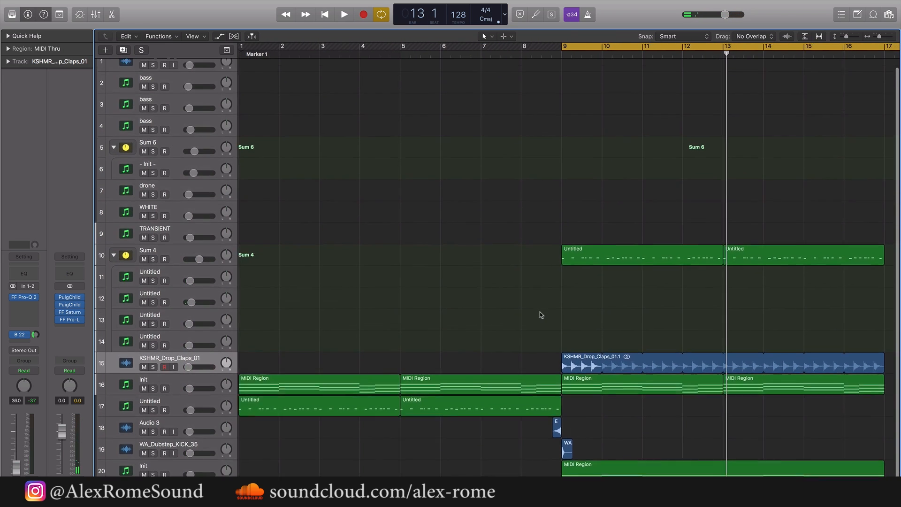
scroll(541, 315, right, 4)
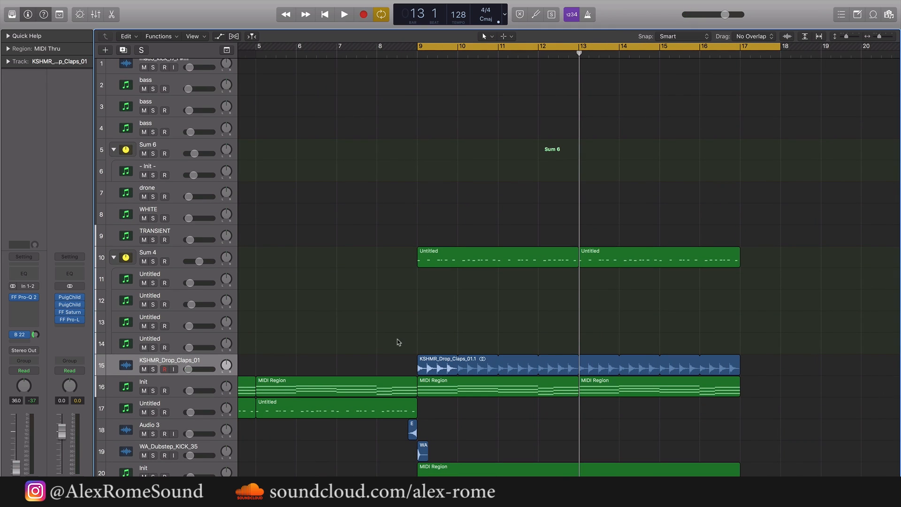
scroll(543, 346, right, 1)
drag(757, 358, 541, 337)
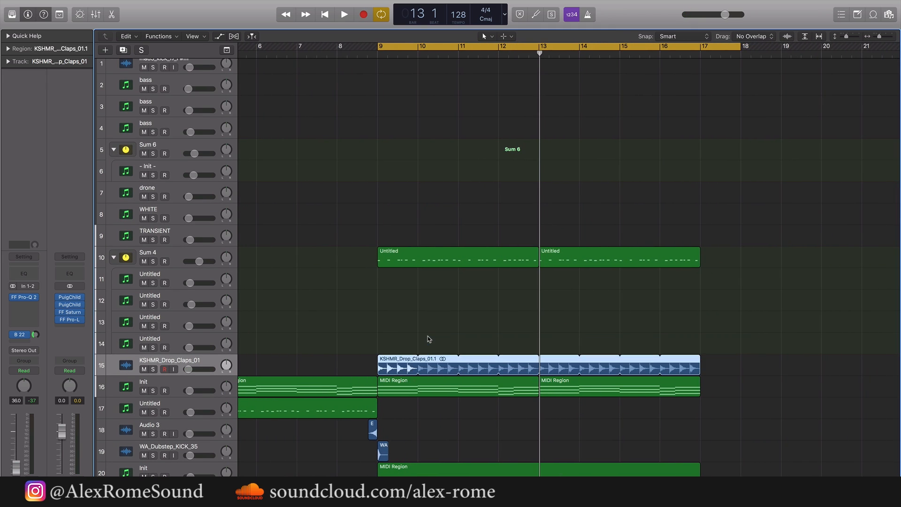
click(427, 332)
scroll(426, 331, down, 1)
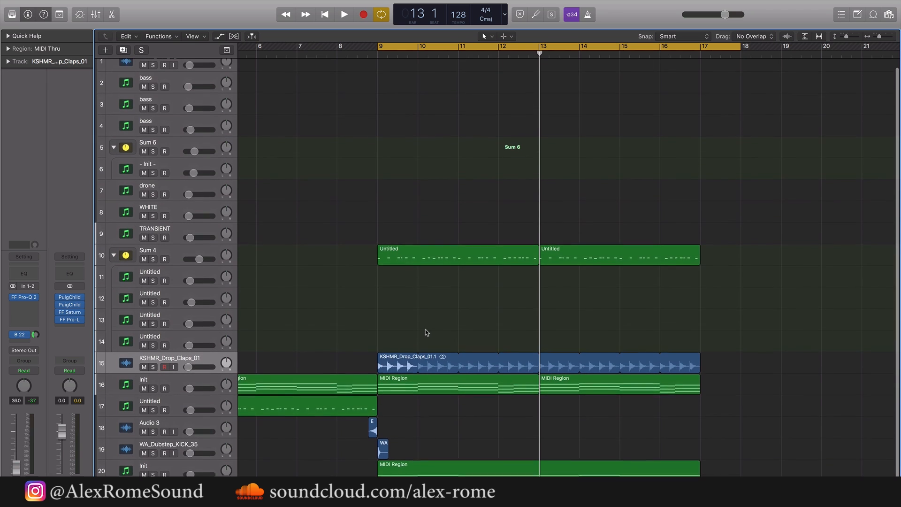
scroll(418, 311, up, 1)
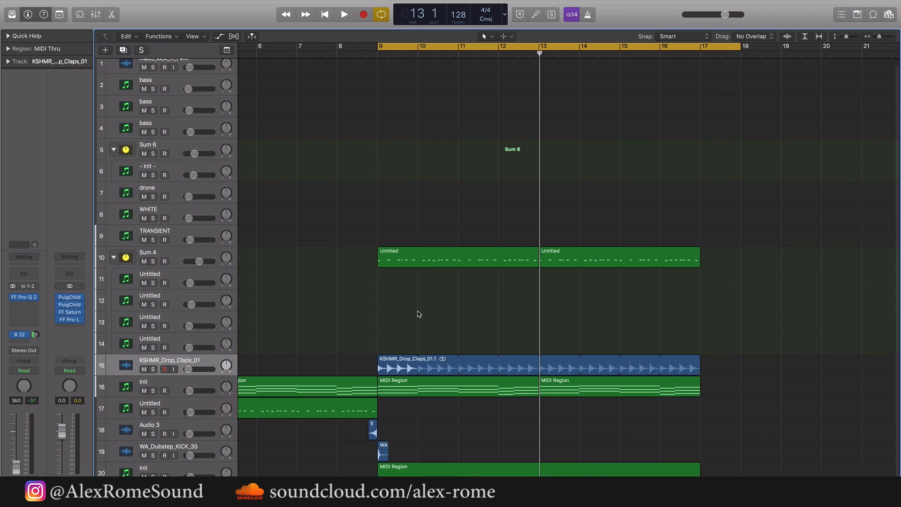
drag(351, 336, 698, 371)
click(465, 329)
scroll(413, 404, down, 1)
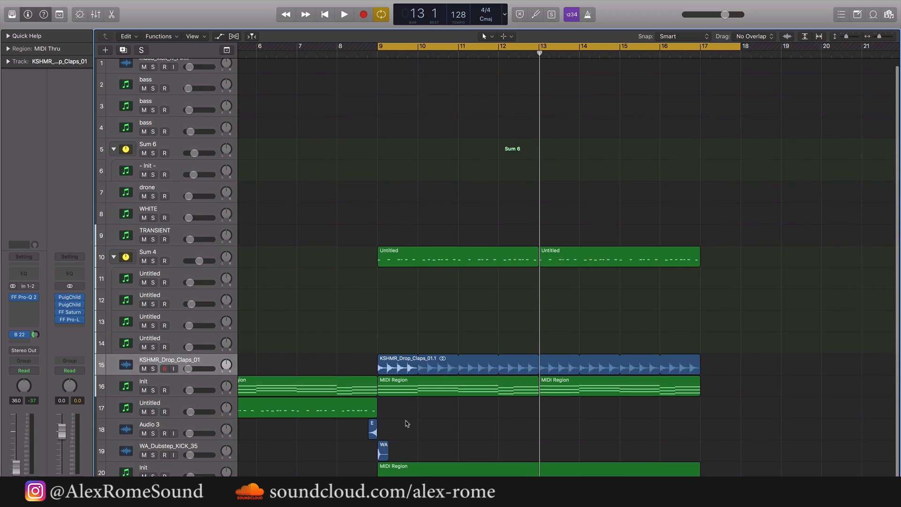
scroll(819, 443, left, 5)
scroll(820, 443, down, 3)
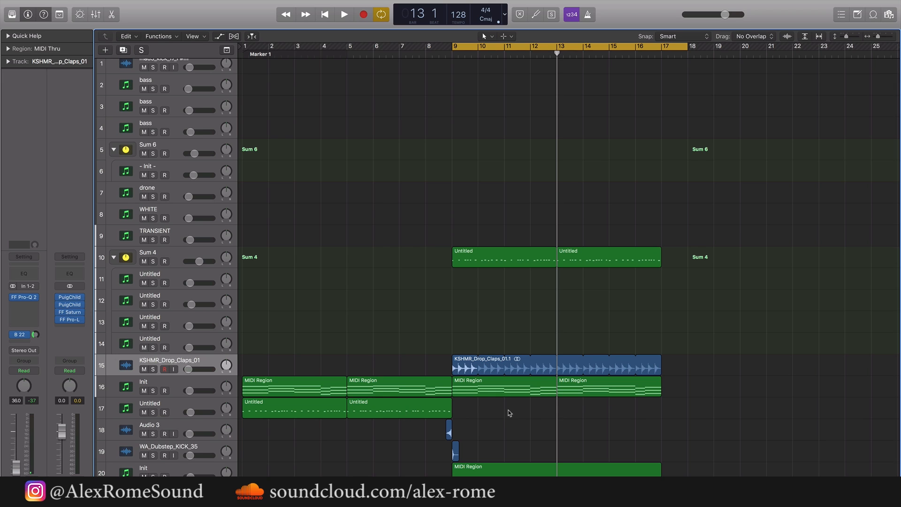
drag(509, 413, 250, 414)
click(780, 444)
drag(843, 475, 396, 202)
click(417, 201)
Extend the cycle range back to bar 1, play the whole arrangement and turn cycling off during playback
drag(454, 46, 243, 46)
key(space)
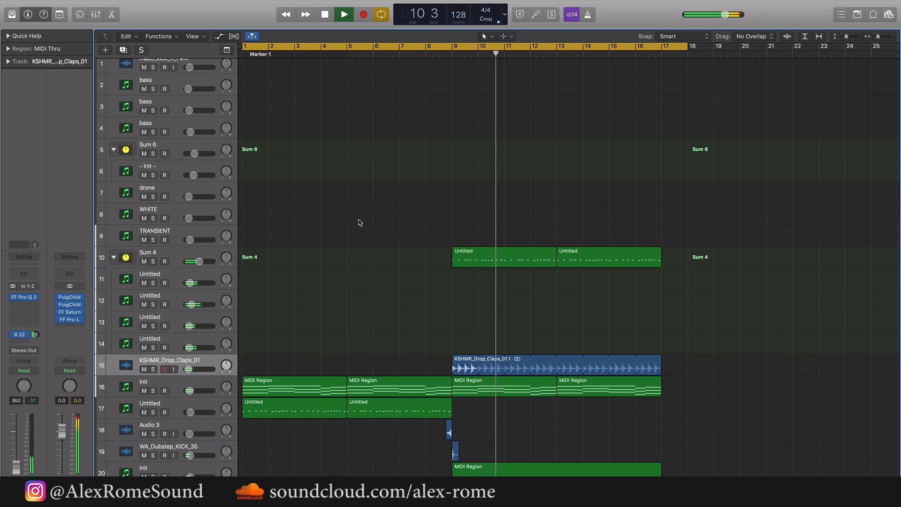
click(674, 46)
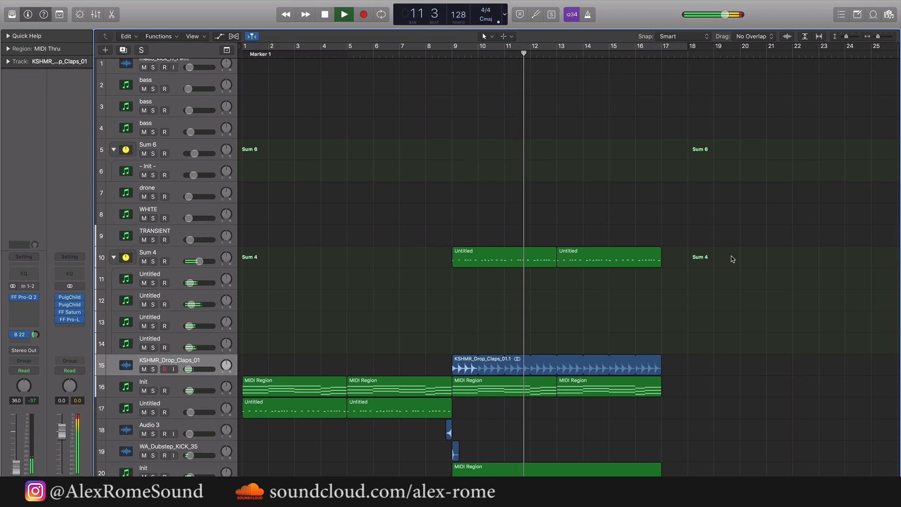